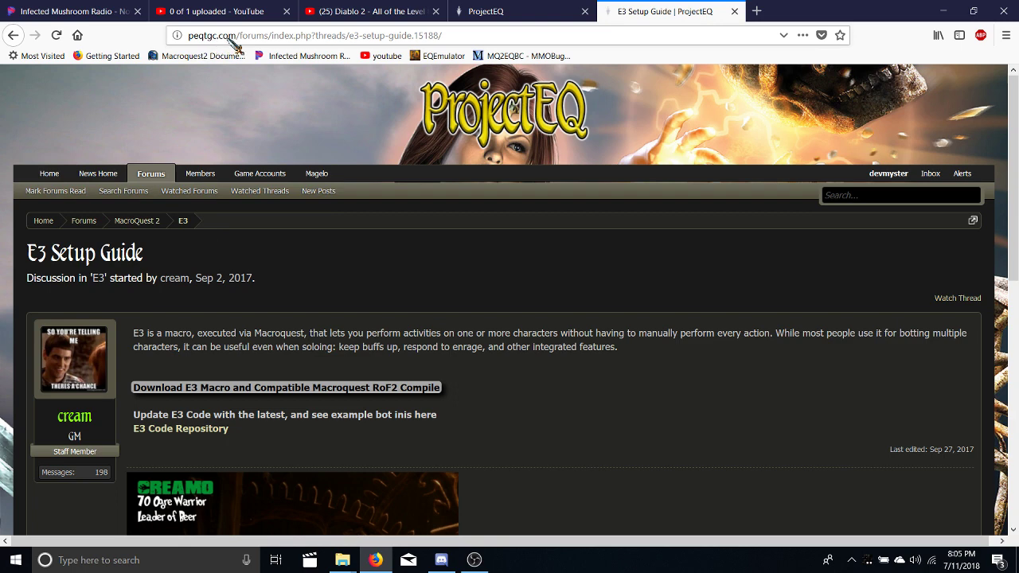
# - Review the E3 Setup Guide thread, including its address and the download link for the E3 macro and compatible Macroquest RoF2 compile
pyautogui.moveTo(476, 38); pyautogui.dragTo(203, 48)
pyautogui.click(460, 35)
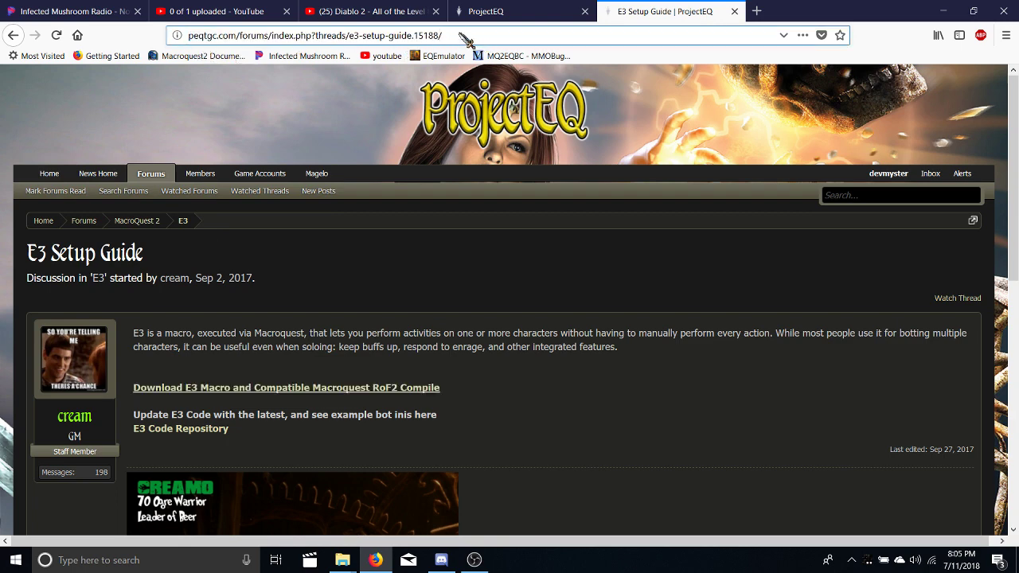
pyautogui.click(459, 257)
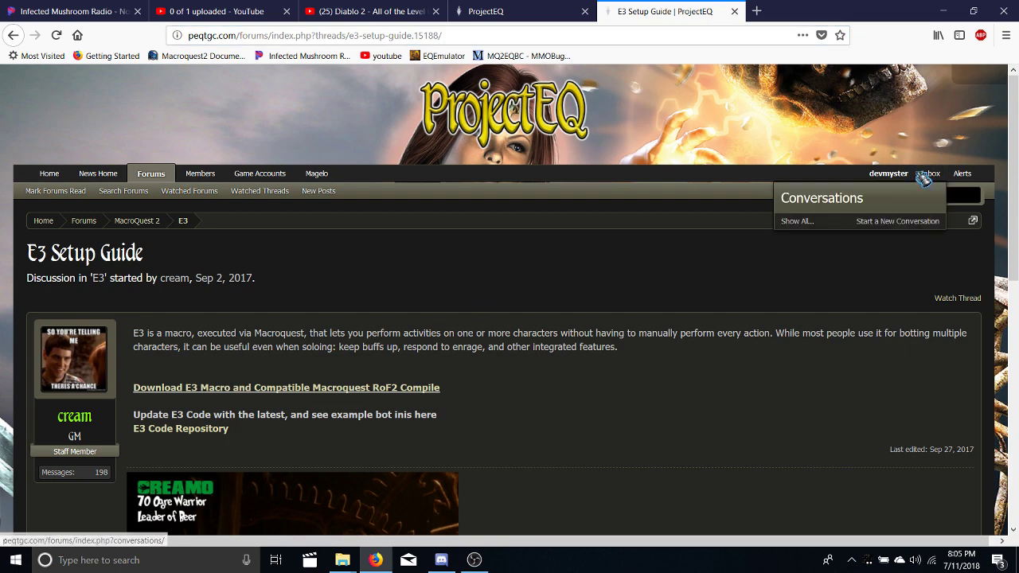
pyautogui.moveTo(898, 175)
pyautogui.scroll(-3, 1010, 175)
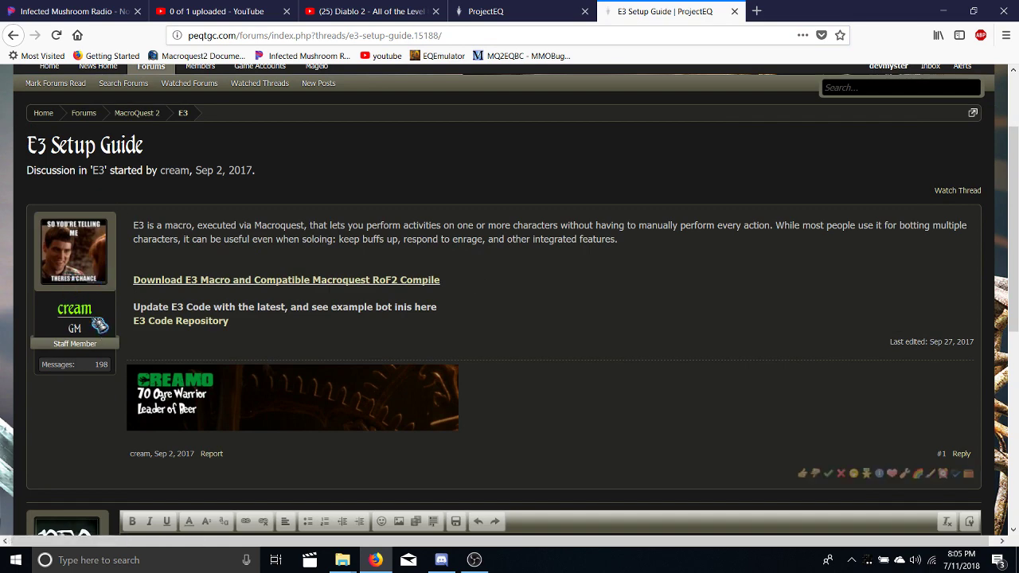
pyautogui.scroll(-2, 518, 312)
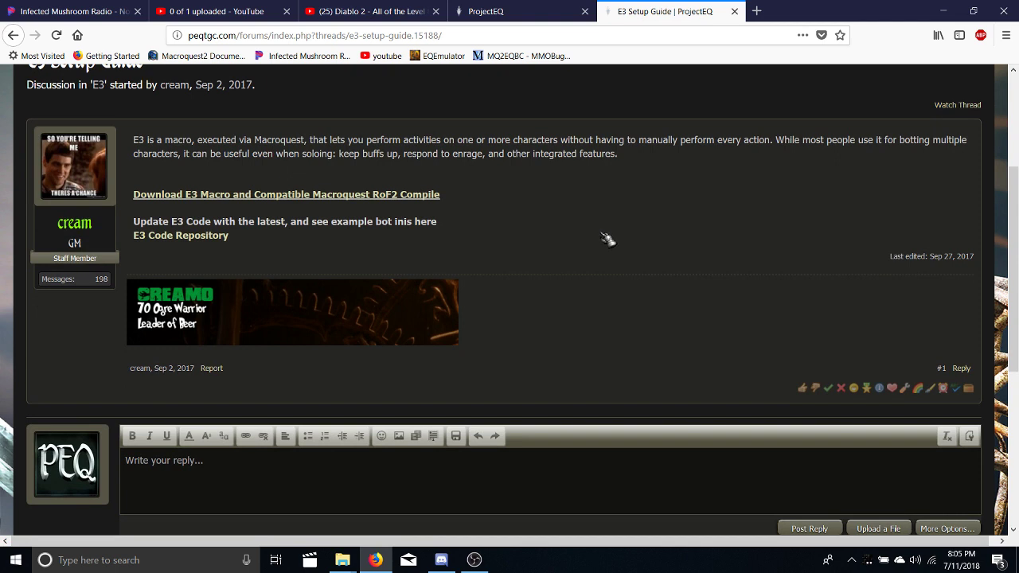
pyautogui.rightClick(286, 205)
pyautogui.click(311, 200)
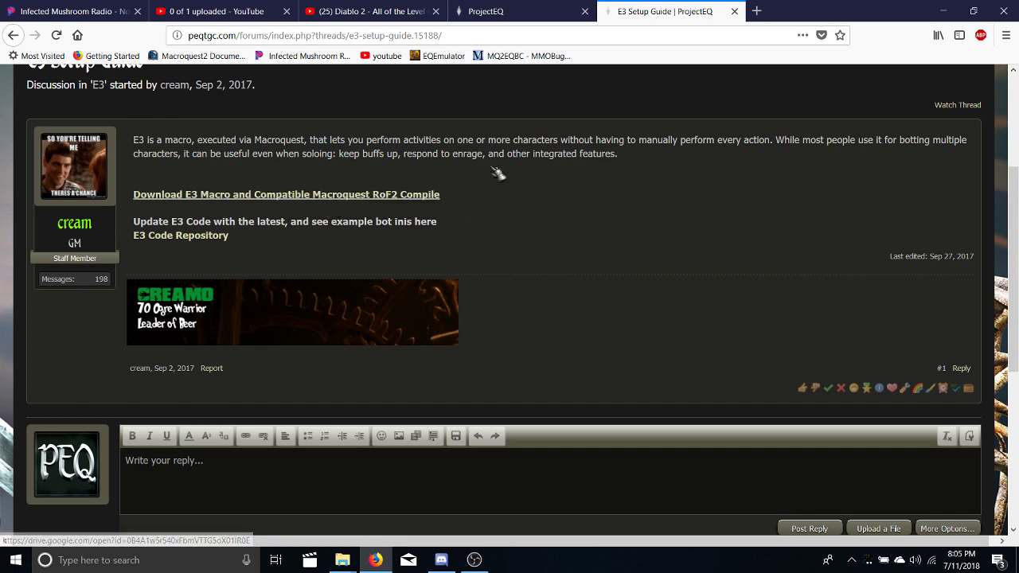
# - Leave the browser for File Explorer and open the E3_RoF2 folder inside the desktop's MACROQUEST folder
pyautogui.click(528, 11)
pyautogui.click(650, 11)
pyautogui.click(942, 11)
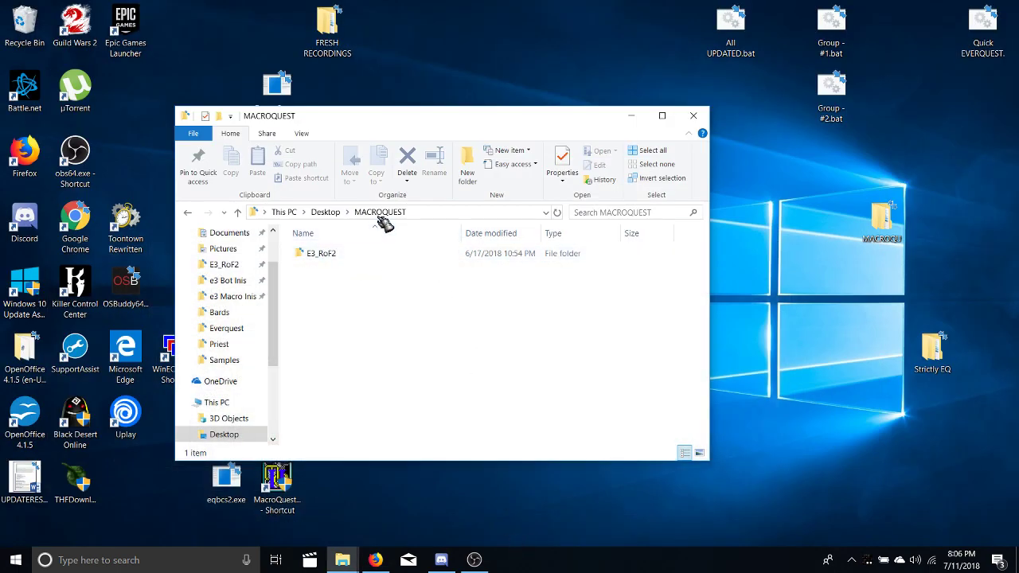
pyautogui.click(338, 213)
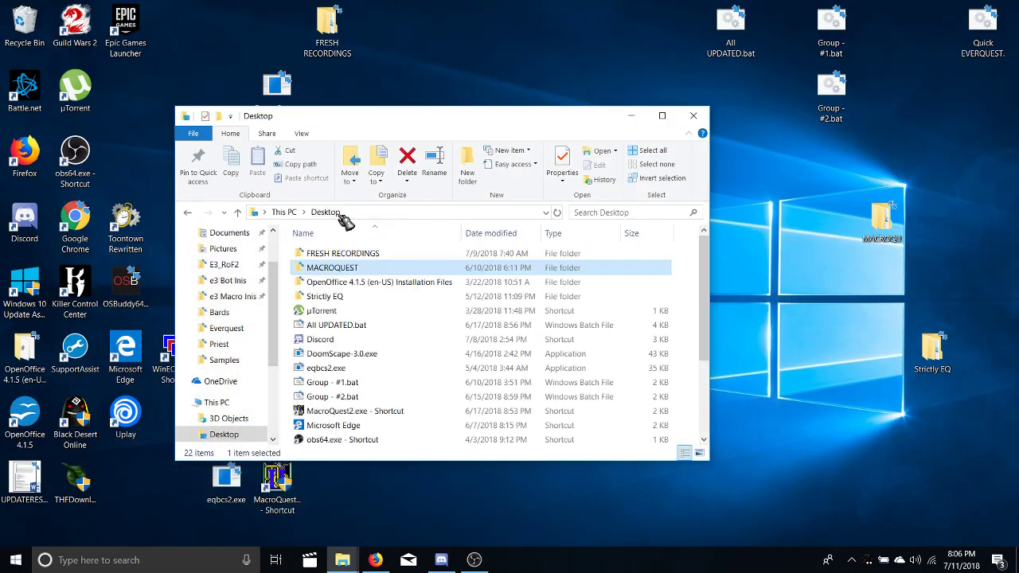
pyautogui.doubleClick(331, 271)
pyautogui.click(336, 263)
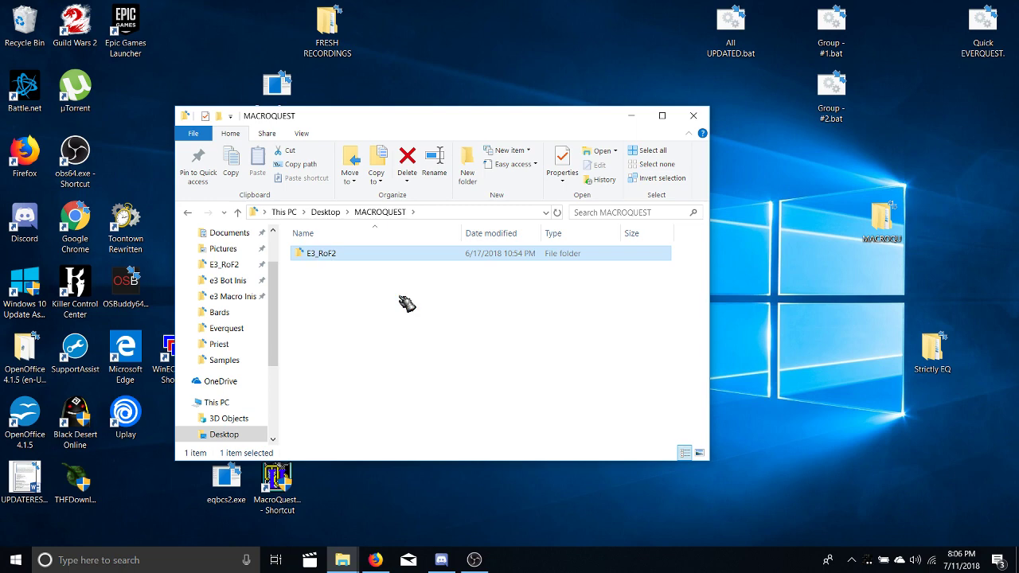
pyautogui.doubleClick(355, 261)
pyautogui.scroll(-4, 489, 316)
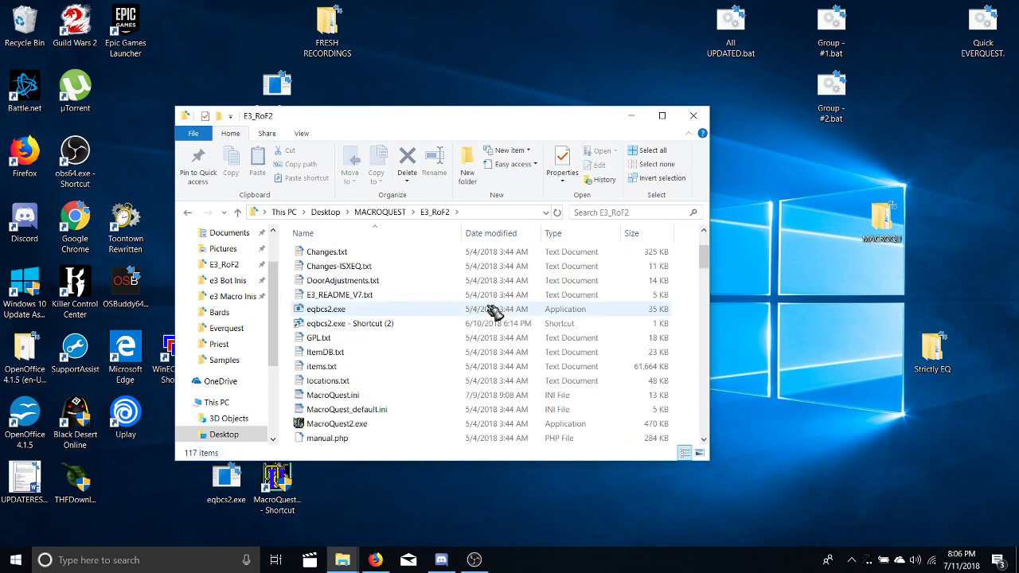
# - Look through the MQ2 plugin DLL and INI files in the E3_RoF2 folder, including MQ2AutoLogin.ini
pyautogui.scroll(-2, 486, 319)
pyautogui.moveTo(703, 277); pyautogui.dragTo(716, 381)
pyautogui.moveTo(400, 423); pyautogui.dragTo(345, 329)
pyautogui.click(380, 356)
pyautogui.scroll(15, 510, 377)
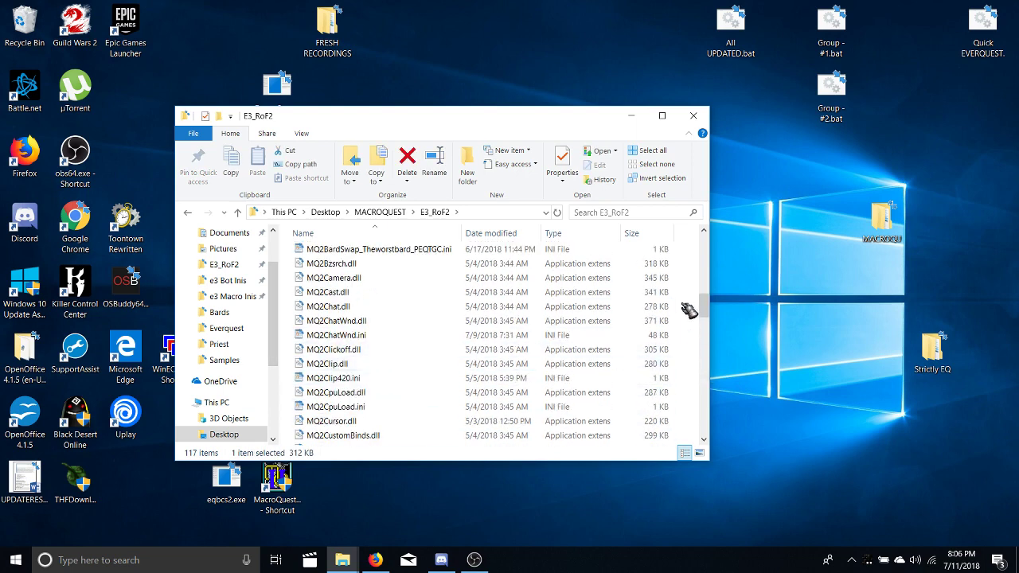
pyautogui.moveTo(705, 300); pyautogui.dragTo(707, 268)
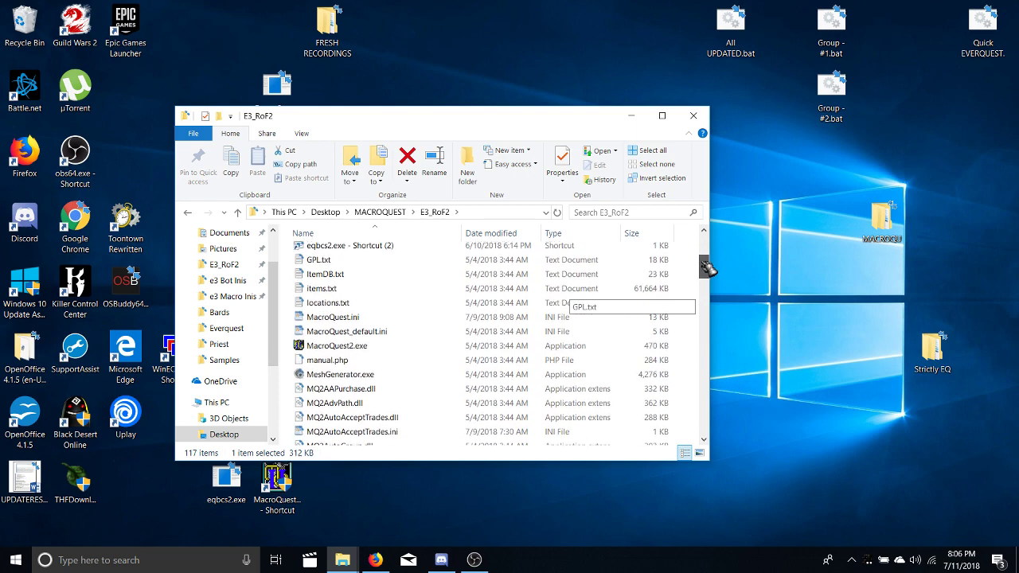
pyautogui.moveTo(707, 268)
pyautogui.mouseDown()
pyautogui.moveTo(720, 261)
pyautogui.moveTo(709, 280)
pyautogui.mouseUp()
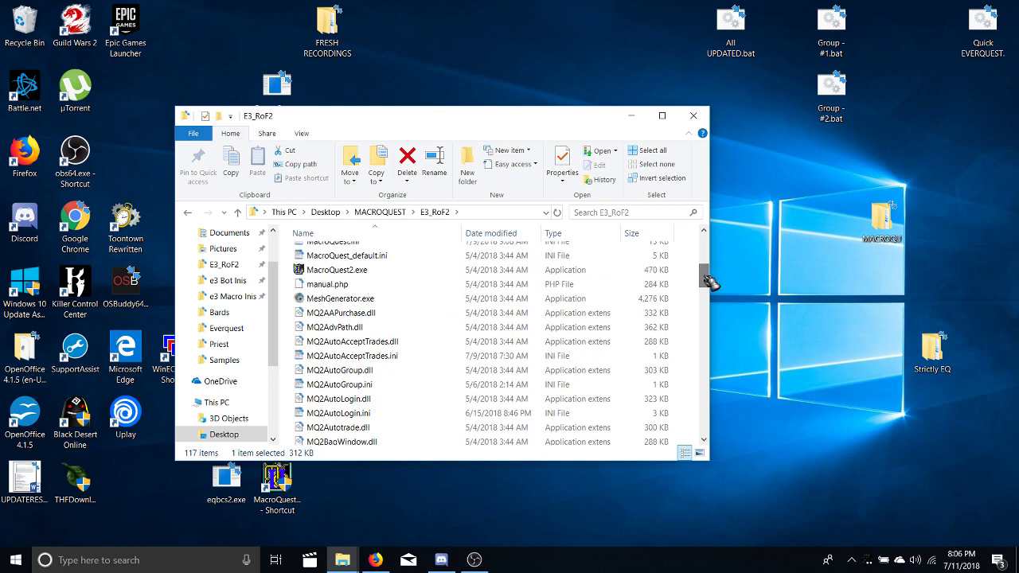
pyautogui.moveTo(412, 358); pyautogui.dragTo(335, 340)
pyautogui.click(431, 333)
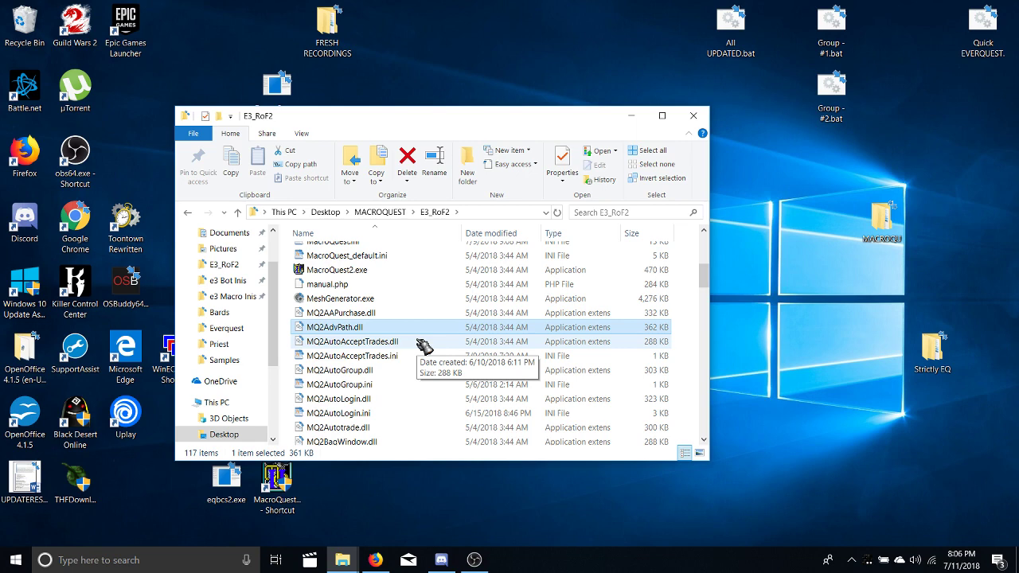
pyautogui.scroll(-2, 423, 343)
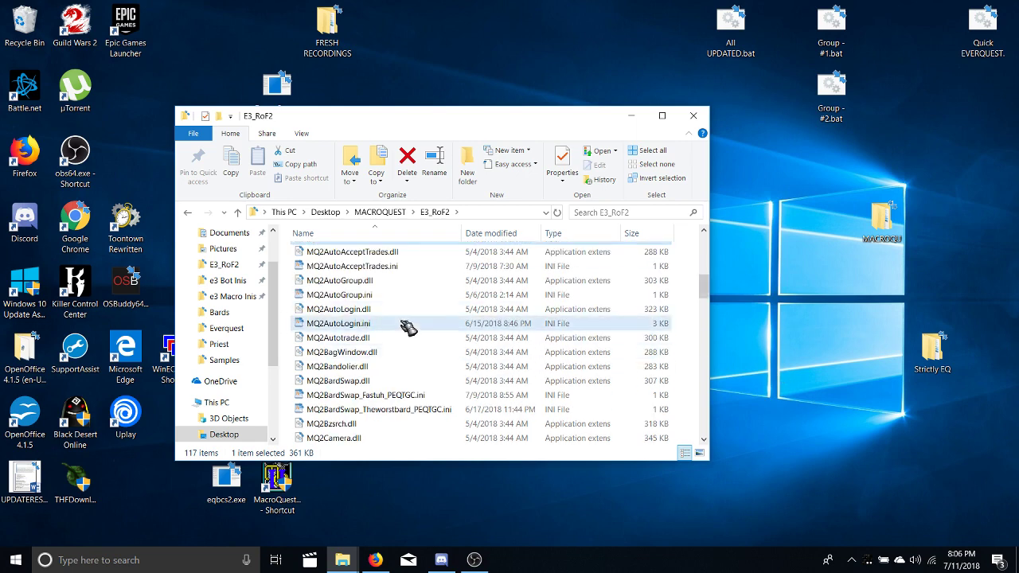
pyautogui.click(355, 325)
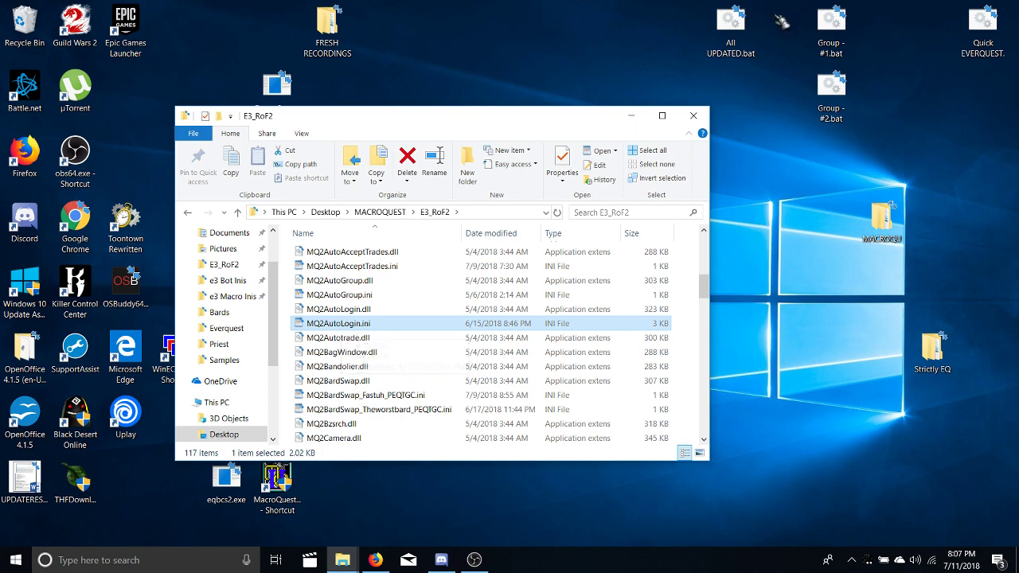
pyautogui.click(880, 46)
pyautogui.click(855, 36)
pyautogui.click(889, 41)
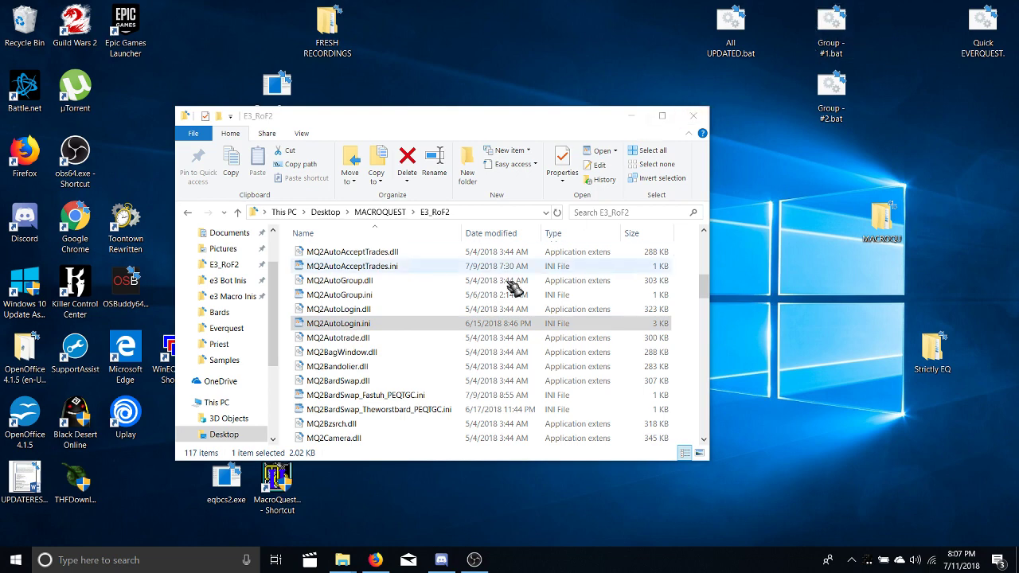
# - Open MQ2BardSwap_Fastuh_PEQTGC.ini and examine the instrument exchange lines in its Settings section
pyautogui.click(479, 324)
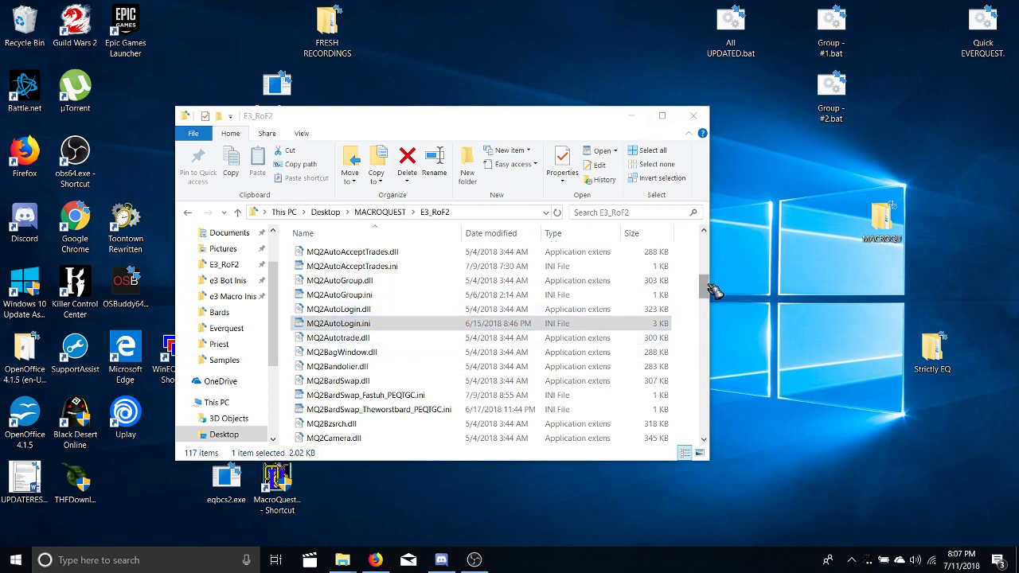
pyautogui.moveTo(709, 284); pyautogui.dragTo(713, 298)
pyautogui.click(458, 328)
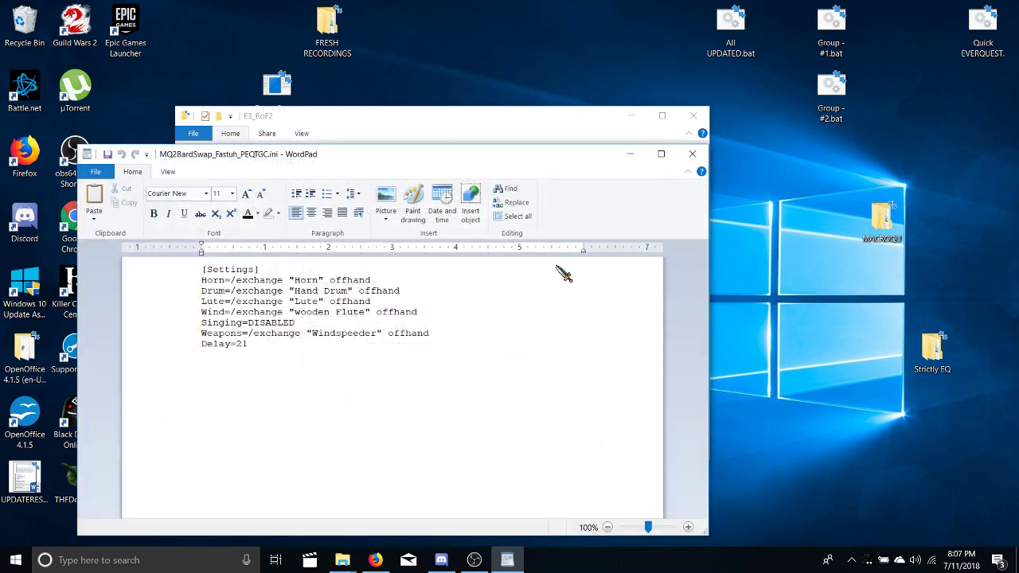
pyautogui.moveTo(435, 363); pyautogui.dragTo(216, 269)
pyautogui.click(379, 359)
pyautogui.moveTo(421, 321); pyautogui.dragTo(219, 293)
pyautogui.click(220, 293)
pyautogui.moveTo(434, 324); pyautogui.dragTo(209, 269)
pyautogui.click(248, 291)
pyautogui.moveTo(433, 319); pyautogui.dragTo(281, 295)
pyautogui.click(278, 291)
# - Examine how the Horn and Drum entries name their offhand instruments, and close the bard swap file
pyautogui.moveTo(372, 281); pyautogui.dragTo(202, 271)
pyautogui.click(230, 280)
pyautogui.click(194, 284)
pyautogui.click(216, 280)
pyautogui.doubleClick(216, 280)
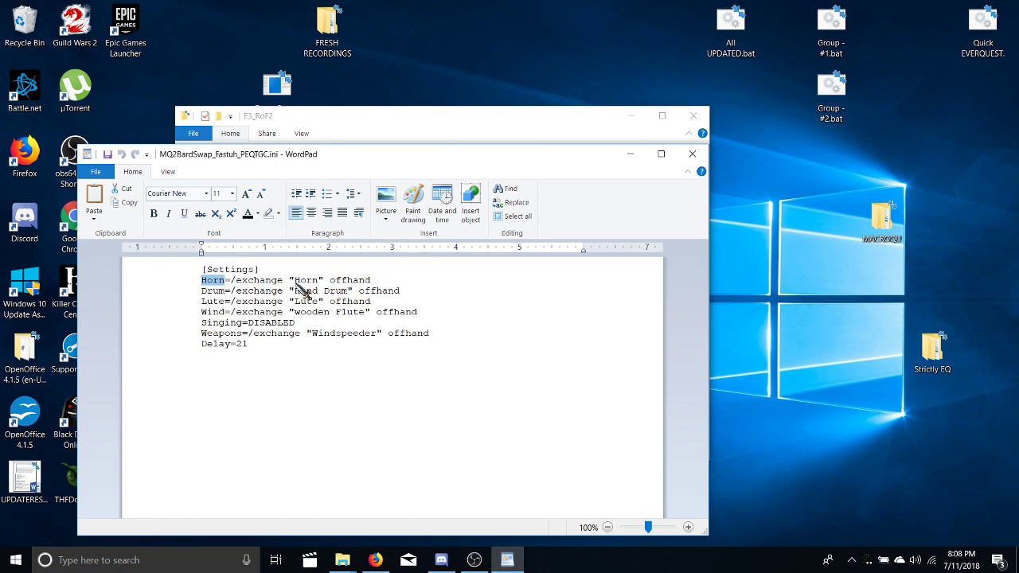
pyautogui.moveTo(202, 292); pyautogui.dragTo(228, 298)
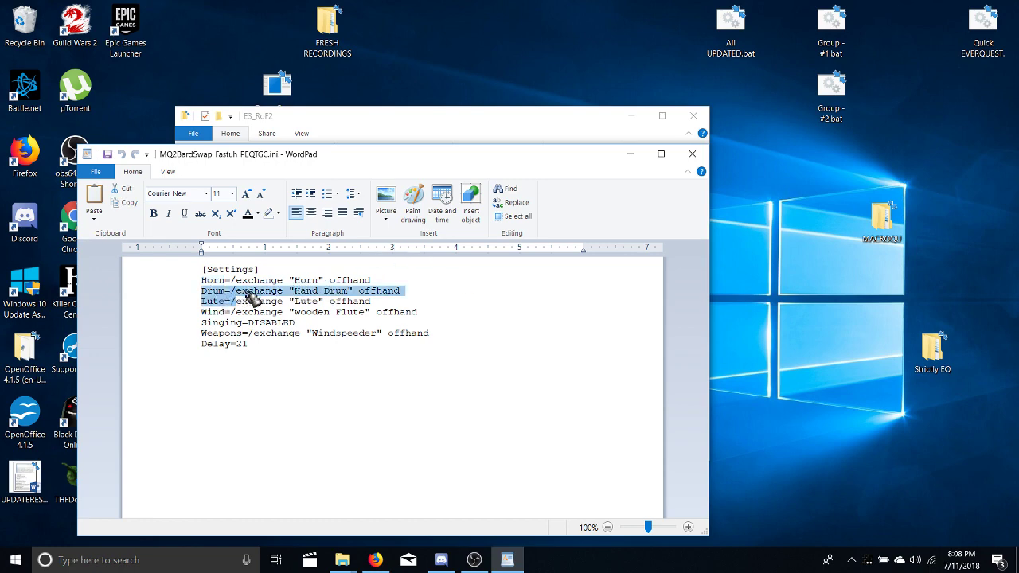
pyautogui.click(318, 290)
pyautogui.moveTo(326, 293); pyautogui.dragTo(353, 293)
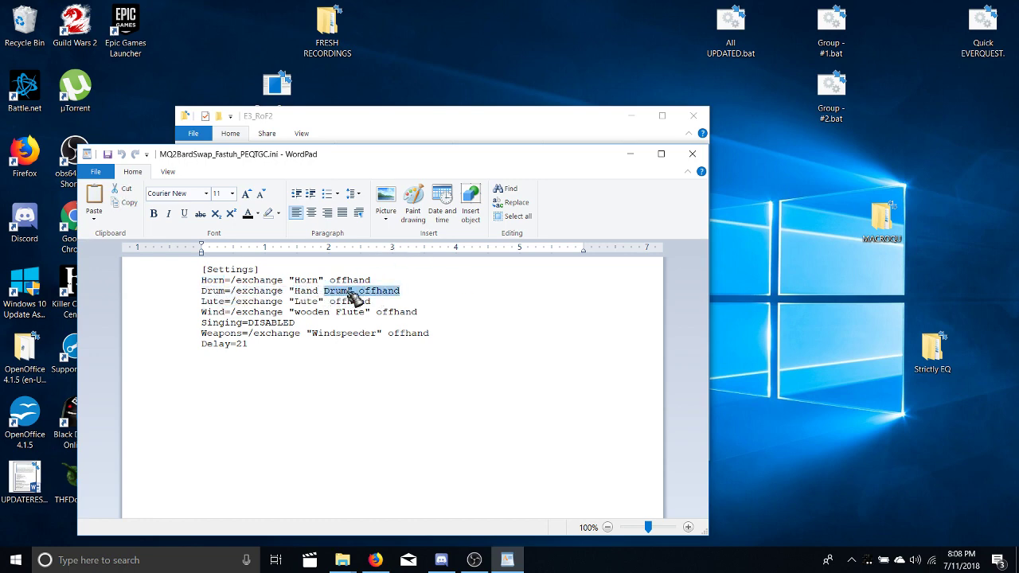
pyautogui.click(352, 294)
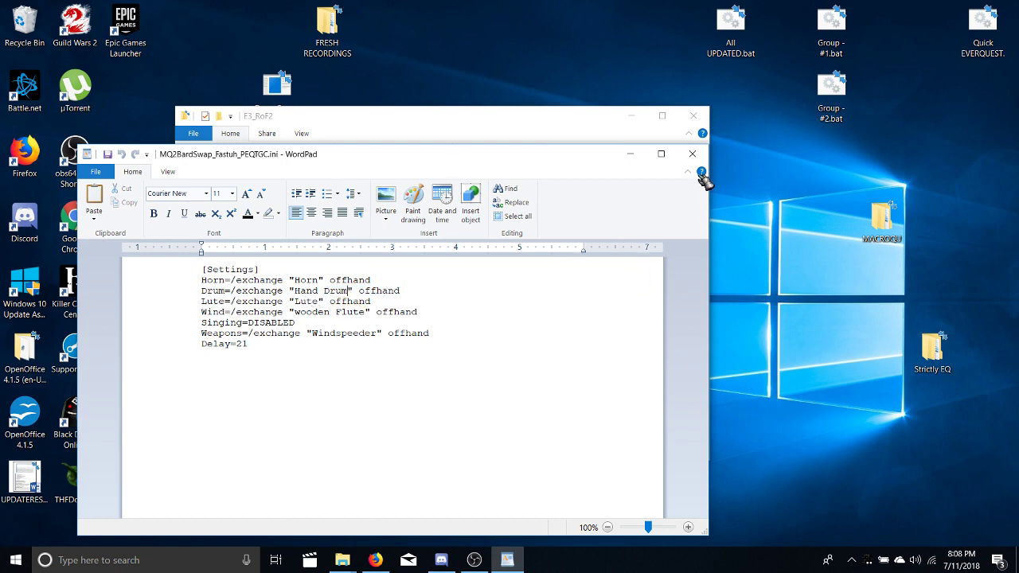
pyautogui.click(692, 154)
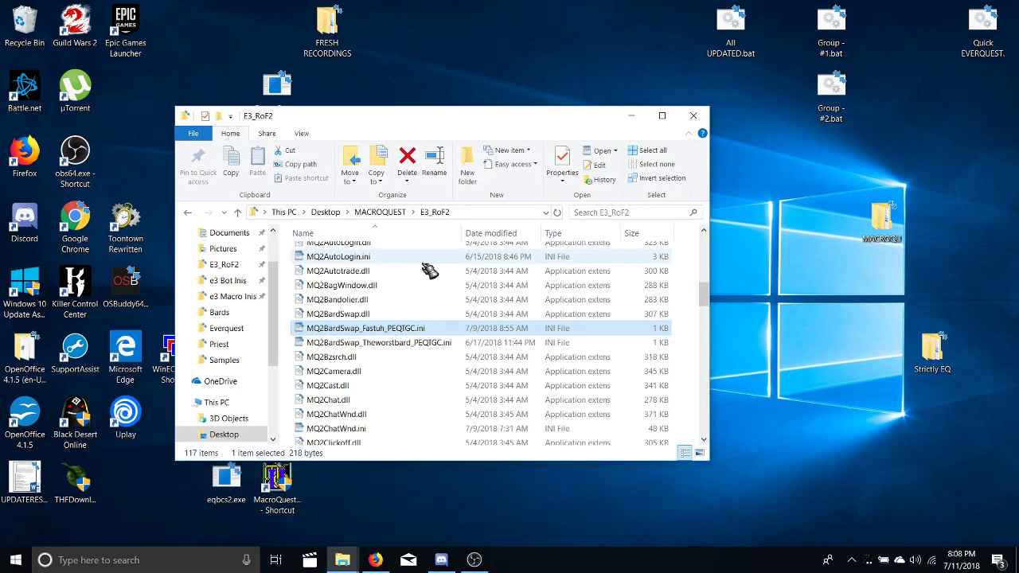
# - Open MQ2BardSwap_Theworstbard_PEQTGC.ini, check its Weapons entry, and close the file
pyautogui.click(396, 347)
pyautogui.doubleClick(396, 348)
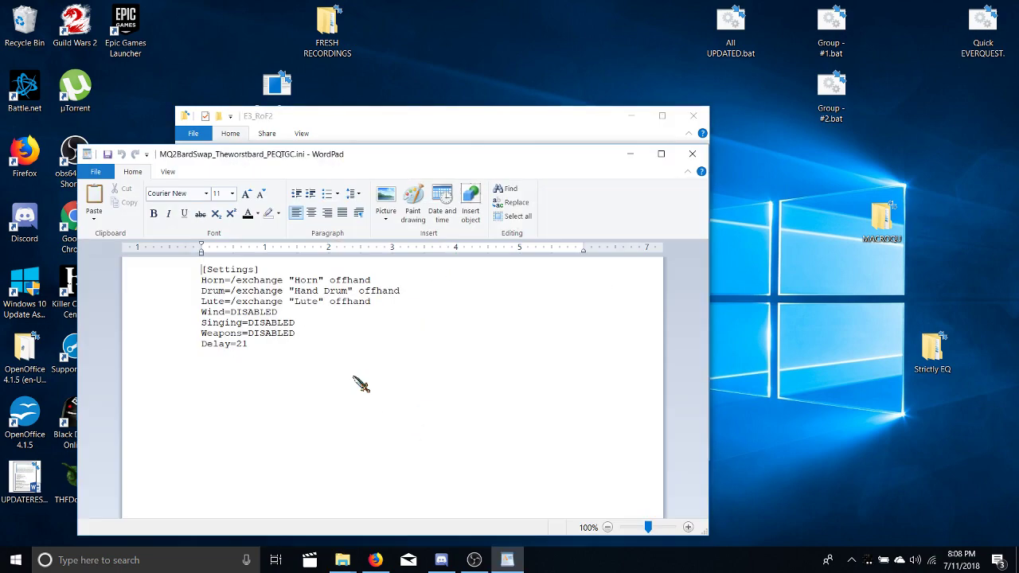
pyautogui.moveTo(299, 337); pyautogui.dragTo(181, 334)
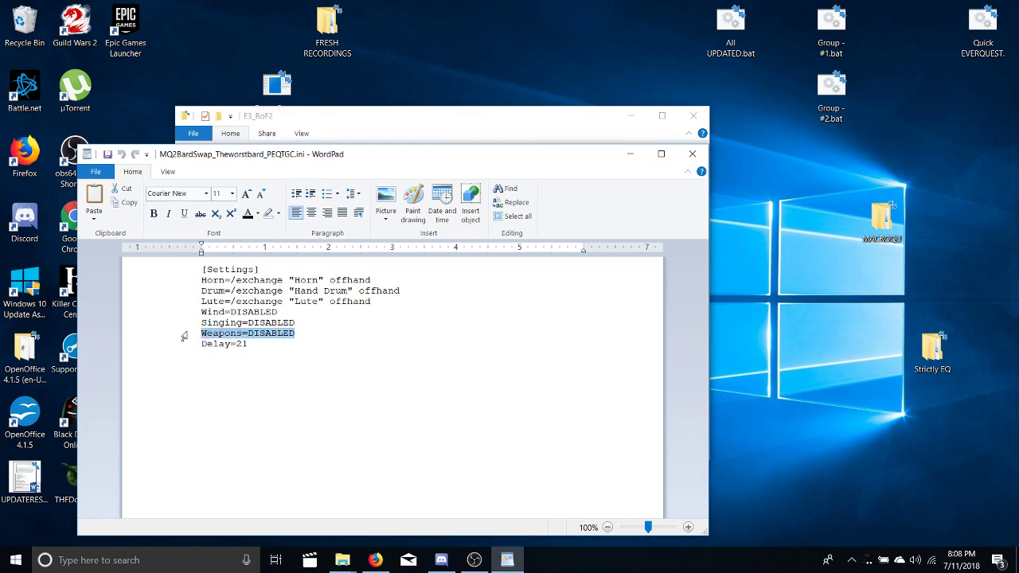
pyautogui.click(692, 153)
# - Reopen MQ2BardSwap_Fastuh_PEQTGC.ini, examine its Weapons exchange line for comparison, and close it
pyautogui.doubleClick(391, 329)
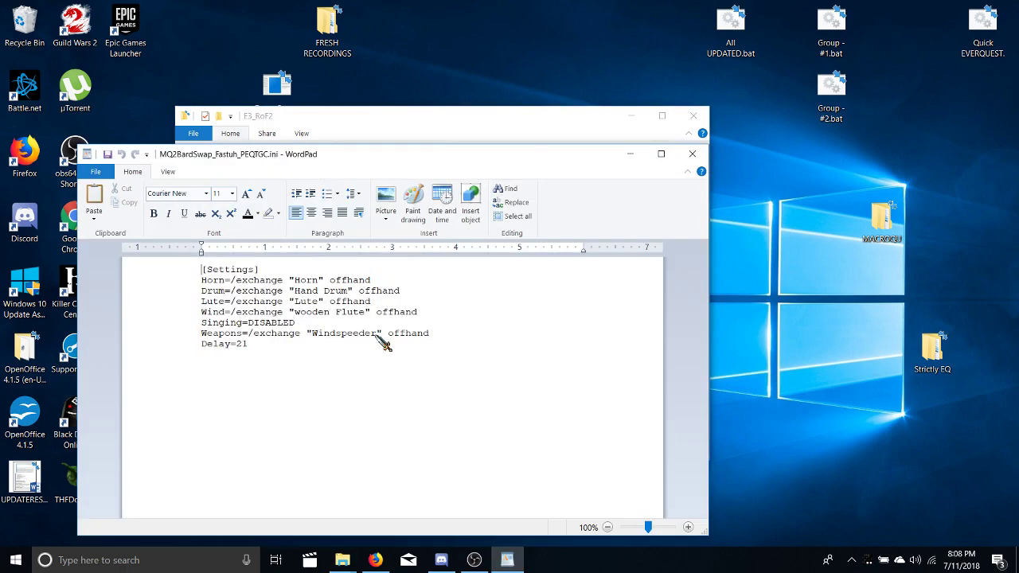
pyautogui.moveTo(430, 334); pyautogui.dragTo(239, 334)
pyautogui.click(210, 328)
pyautogui.moveTo(232, 336); pyautogui.dragTo(292, 334)
pyautogui.click(291, 334)
pyautogui.moveTo(438, 348); pyautogui.dragTo(275, 335)
pyautogui.click(267, 325)
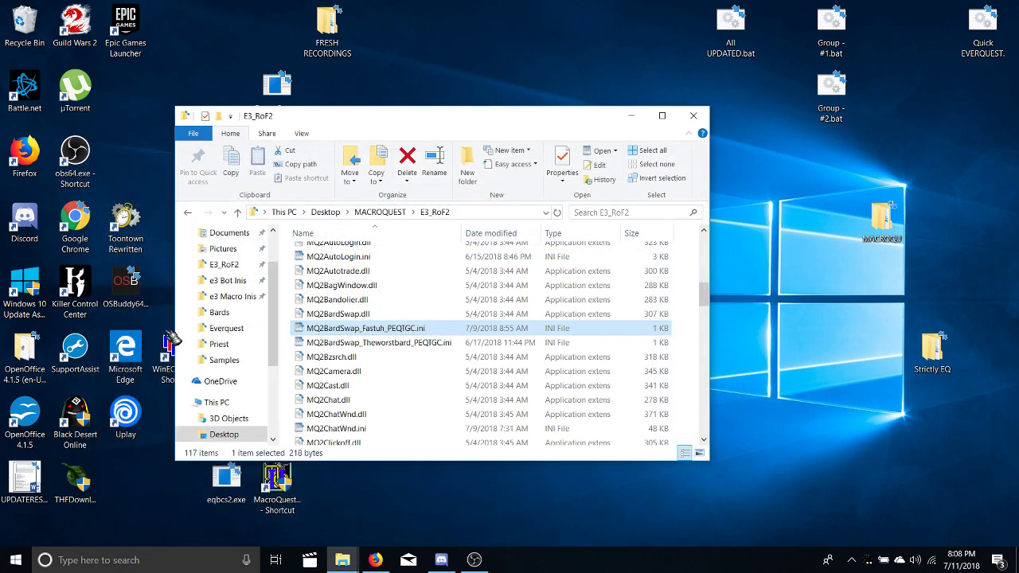
# - Open the e3 Bot Inis folder inside Macros and look over the character INI files, including Fastuh_PEQTGC.ini
pyautogui.scroll(10, 445, 359)
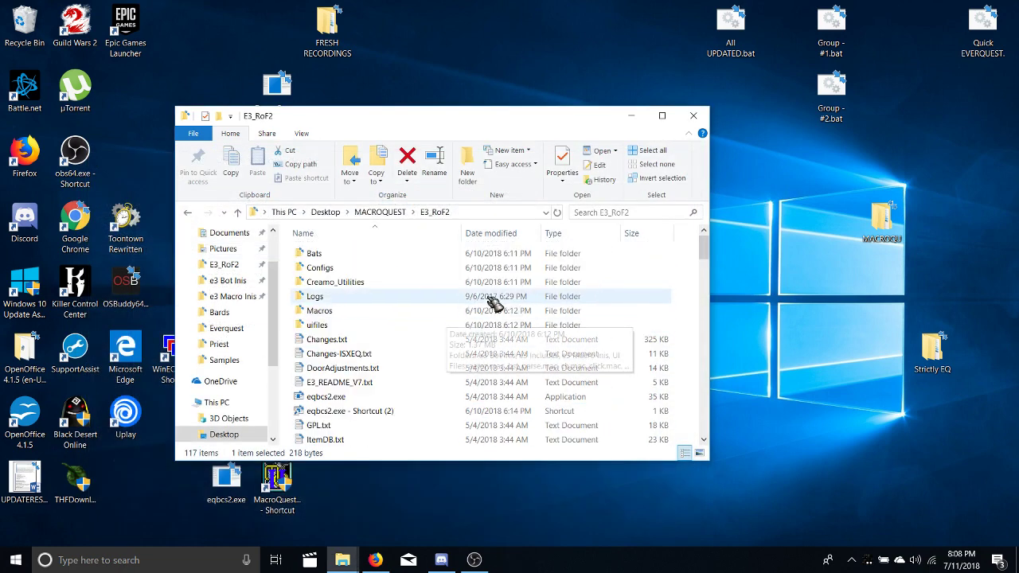
pyautogui.doubleClick(327, 310)
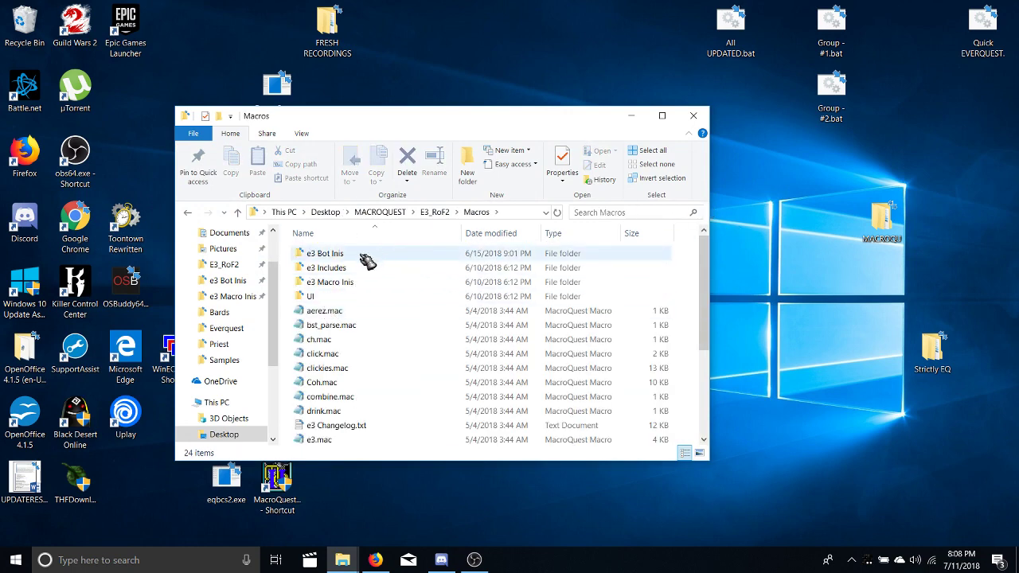
pyautogui.doubleClick(187, 214)
pyautogui.click(207, 212)
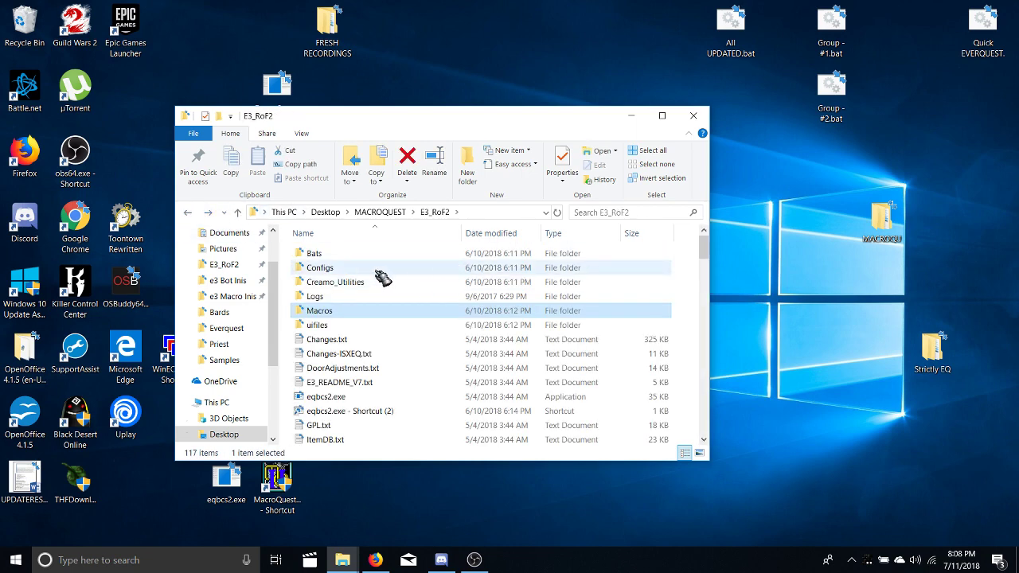
pyautogui.doubleClick(345, 312)
pyautogui.doubleClick(348, 256)
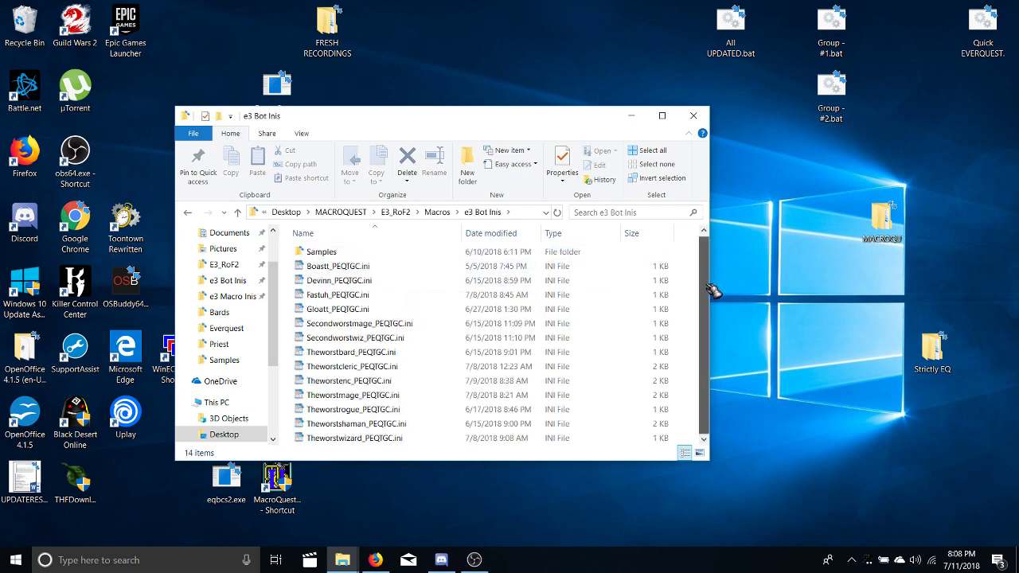
pyautogui.click(408, 271)
pyautogui.moveTo(405, 270); pyautogui.dragTo(388, 297)
pyautogui.click(387, 297)
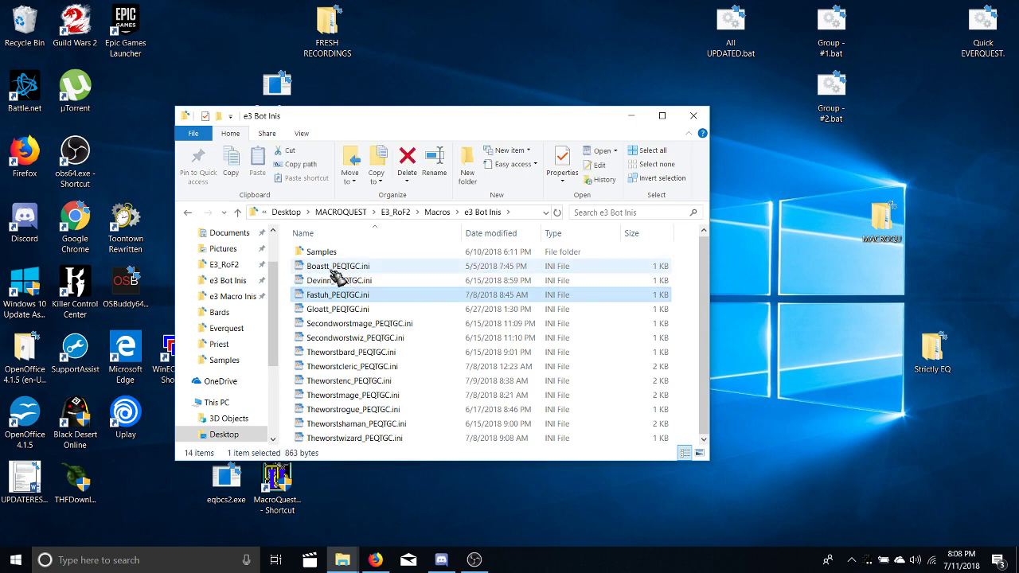
# - Return to the E3_RoF2 folder and go through Macros into e3 Bot Inis again
pyautogui.click(188, 211)
pyautogui.click(187, 211)
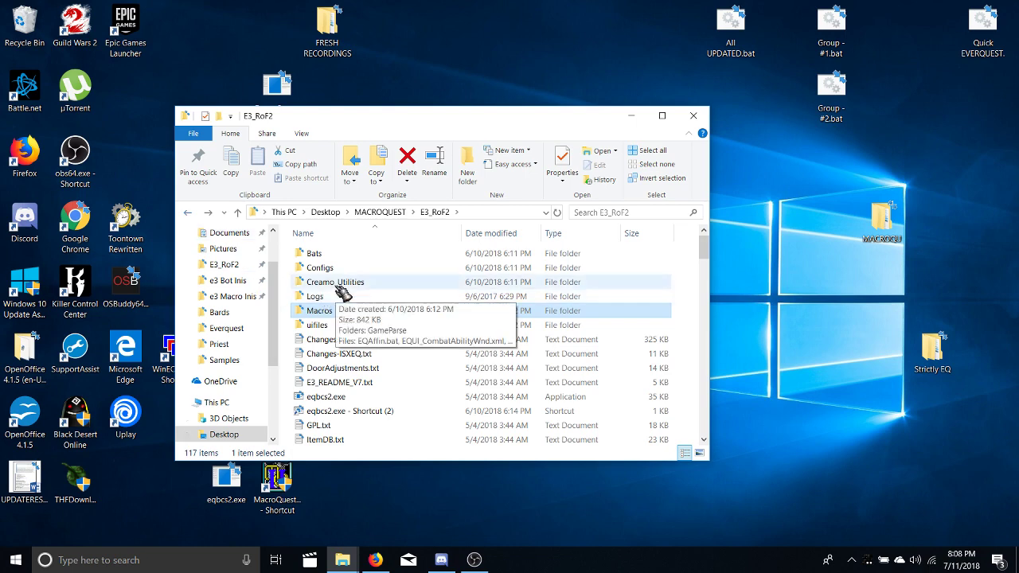
pyautogui.scroll(-2, 477, 319)
pyautogui.scroll(2, 337, 284)
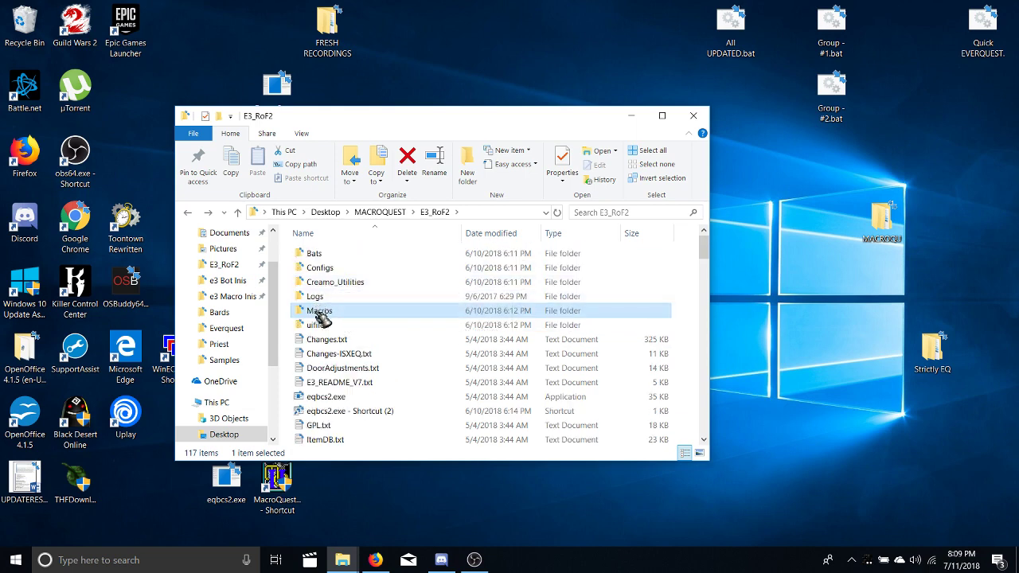
pyautogui.doubleClick(318, 311)
pyautogui.doubleClick(350, 254)
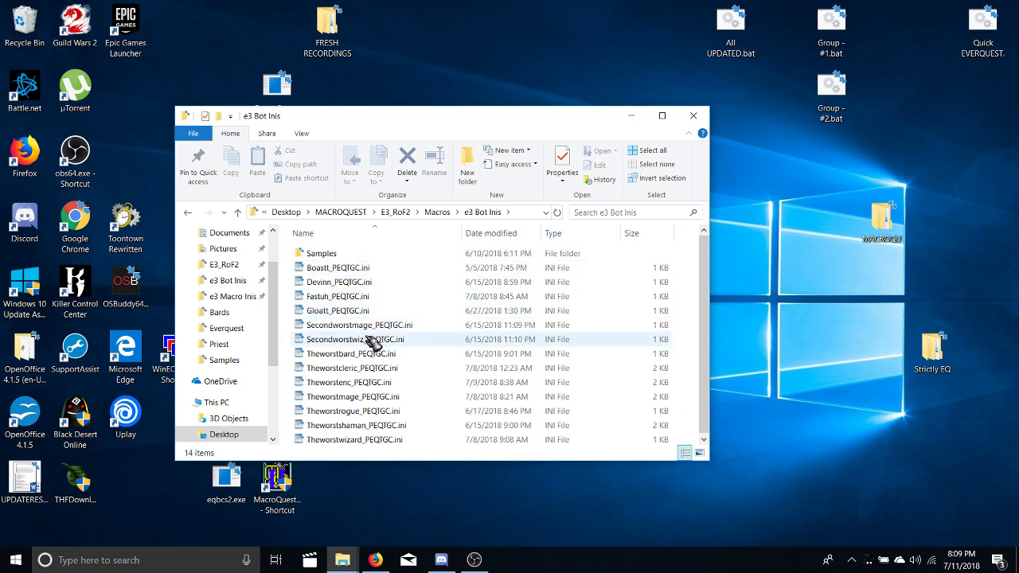
# - Open Theworstenc_PEQTGC.ini and examine the spell name and gem slot in the Overwhelming Splendor Self Buff line
pyautogui.scroll(-1, 379, 388)
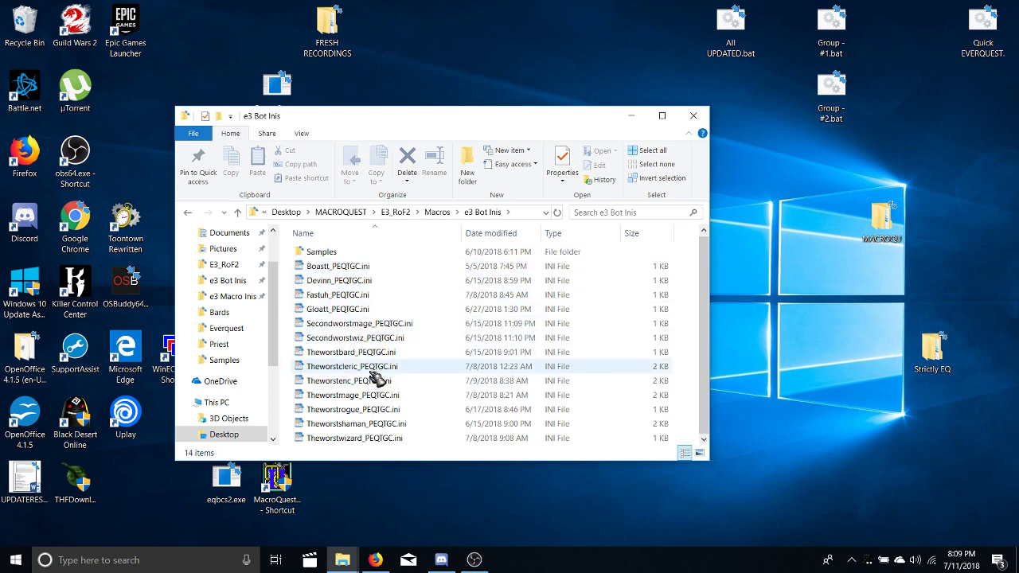
pyautogui.doubleClick(350, 383)
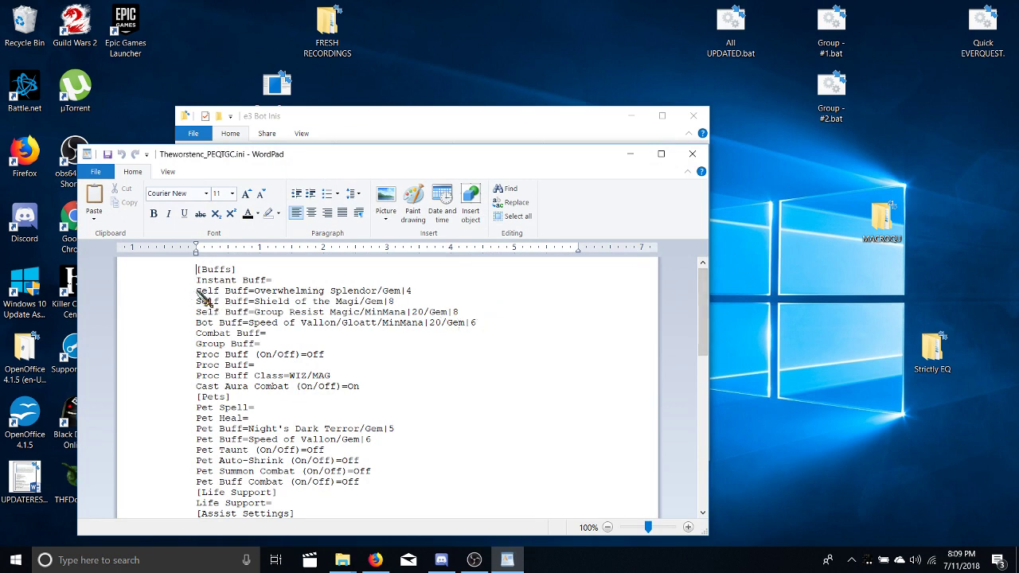
pyautogui.moveTo(200, 295); pyautogui.dragTo(417, 296)
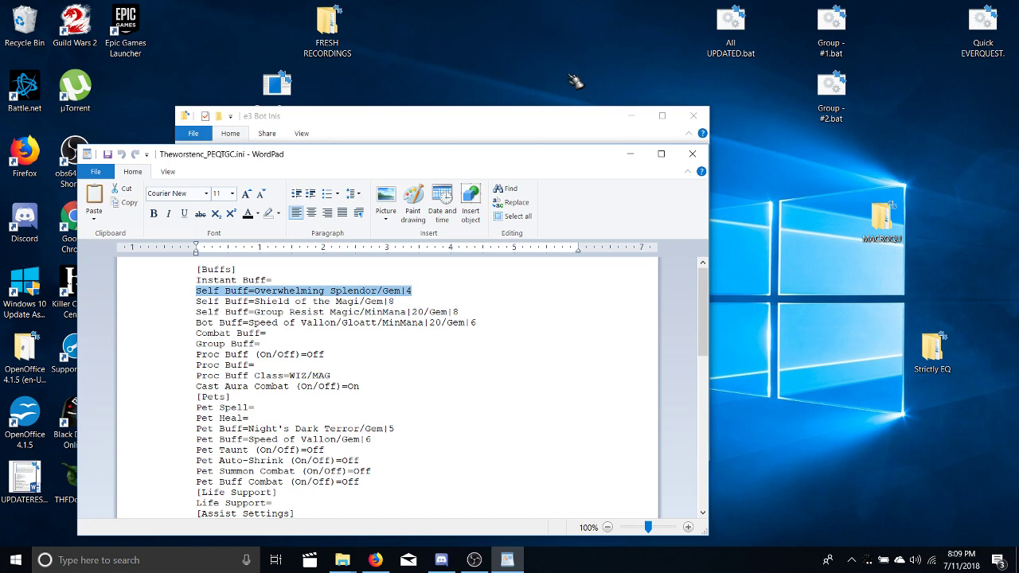
pyautogui.click(379, 290)
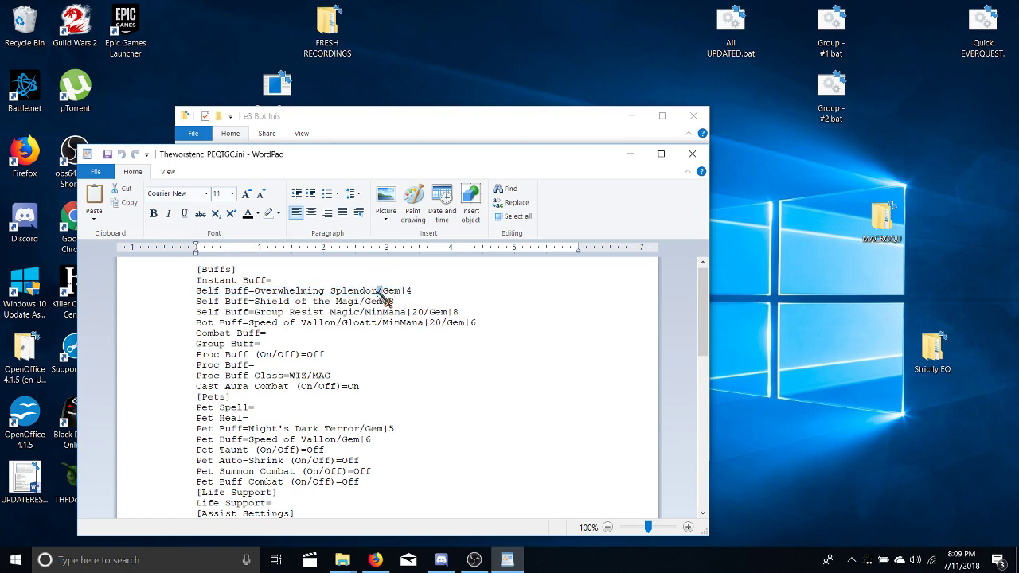
pyautogui.click(379, 292)
pyautogui.moveTo(377, 291); pyautogui.dragTo(268, 295)
pyautogui.moveTo(437, 292); pyautogui.dragTo(393, 293)
pyautogui.click(405, 293)
pyautogui.press('Right')
# - Examine the Group Resist Magic and Shield of the Magi Self Buff lines and the Speed of Vallon Bot Buff line
pyautogui.moveTo(460, 316); pyautogui.dragTo(217, 317)
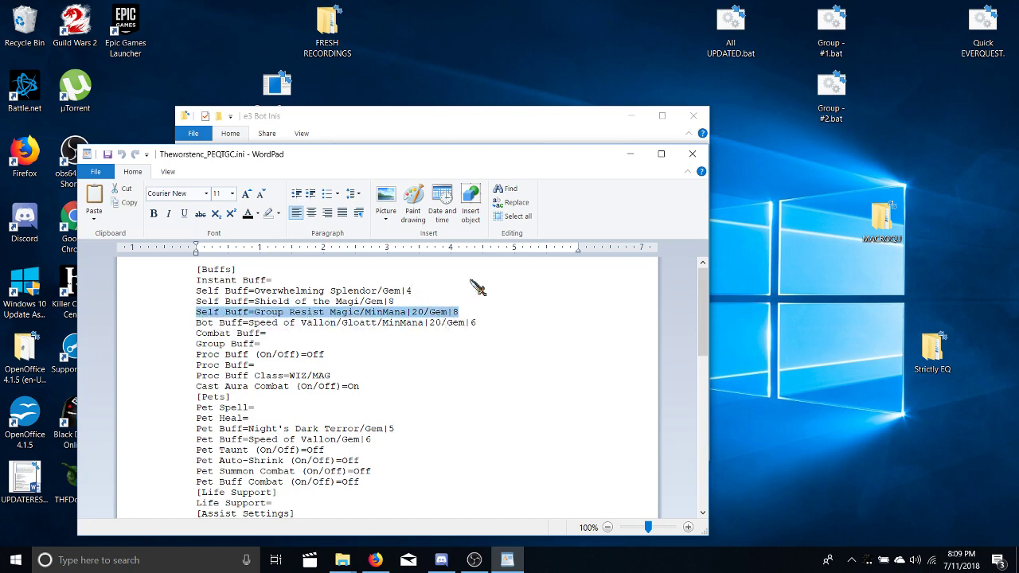
pyautogui.moveTo(464, 317); pyautogui.dragTo(370, 303)
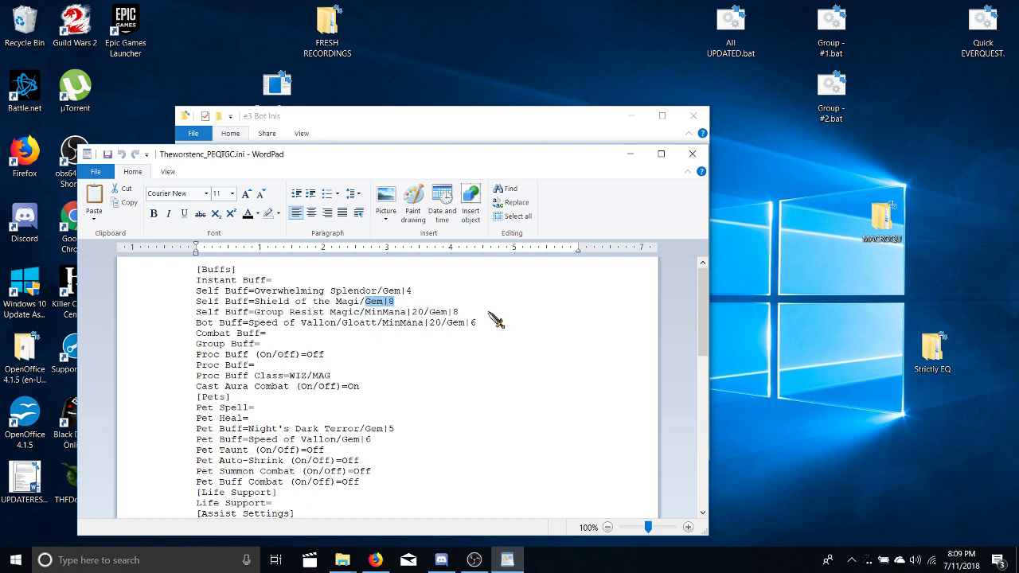
pyautogui.moveTo(468, 313); pyautogui.dragTo(195, 304)
pyautogui.click(353, 309)
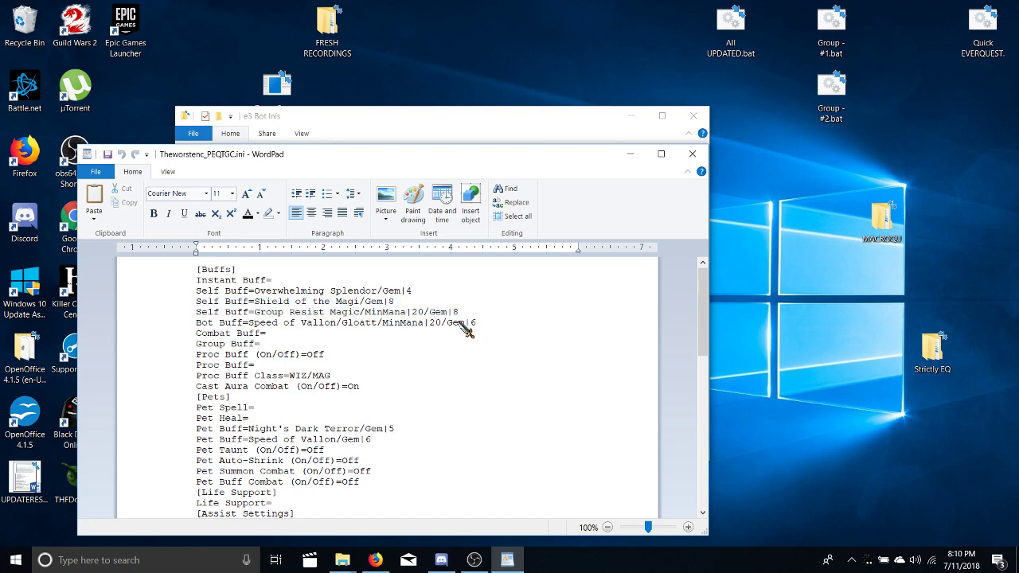
pyautogui.moveTo(478, 327); pyautogui.dragTo(199, 325)
pyautogui.click(336, 325)
# - Examine the MinMana and Delay parameters of the Debuff on Command line for Forlorn Deeds
pyautogui.scroll(-5, 482, 366)
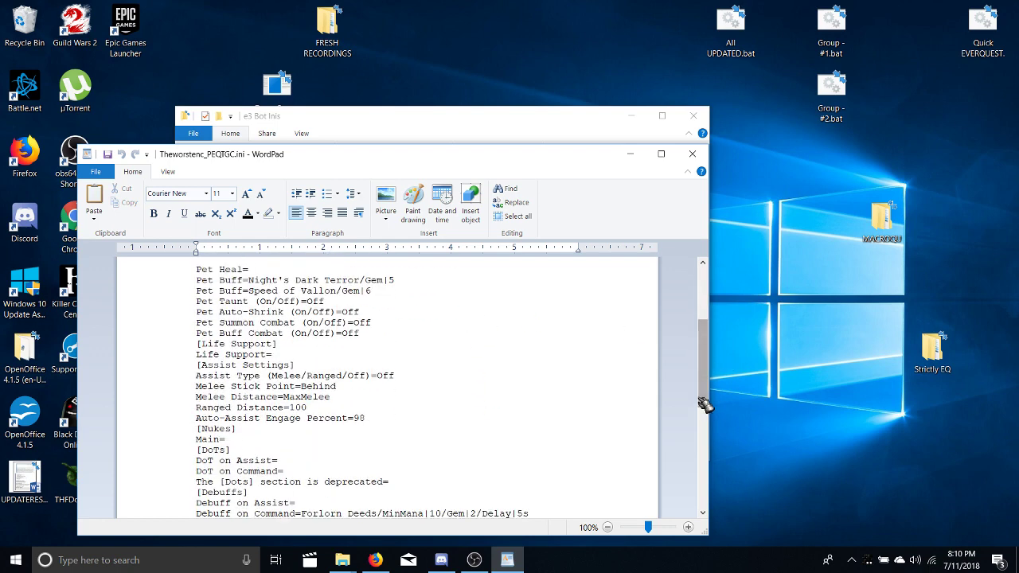
pyautogui.moveTo(708, 393); pyautogui.dragTo(704, 469)
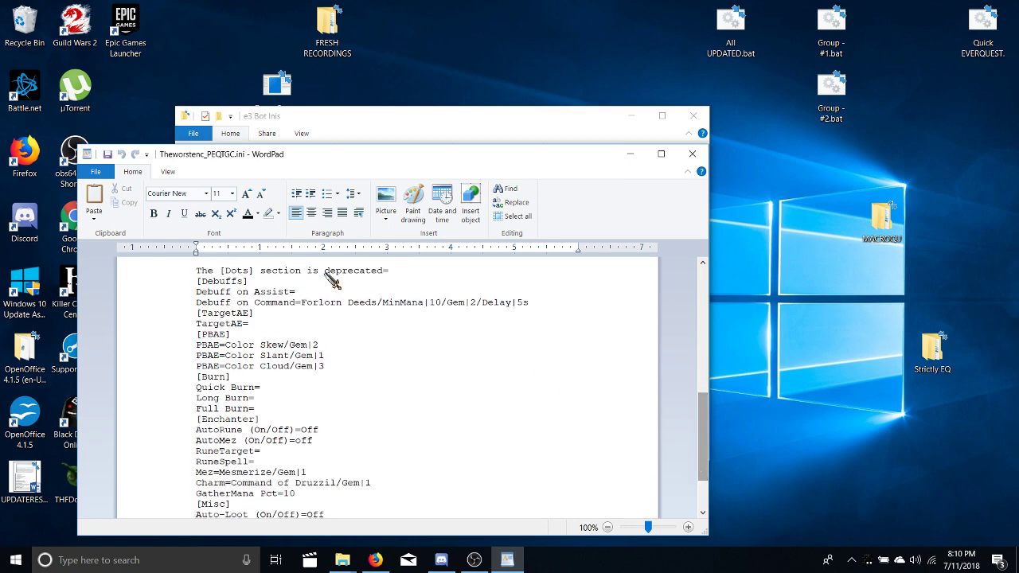
pyautogui.moveTo(375, 303); pyautogui.dragTo(386, 273)
pyautogui.click(392, 309)
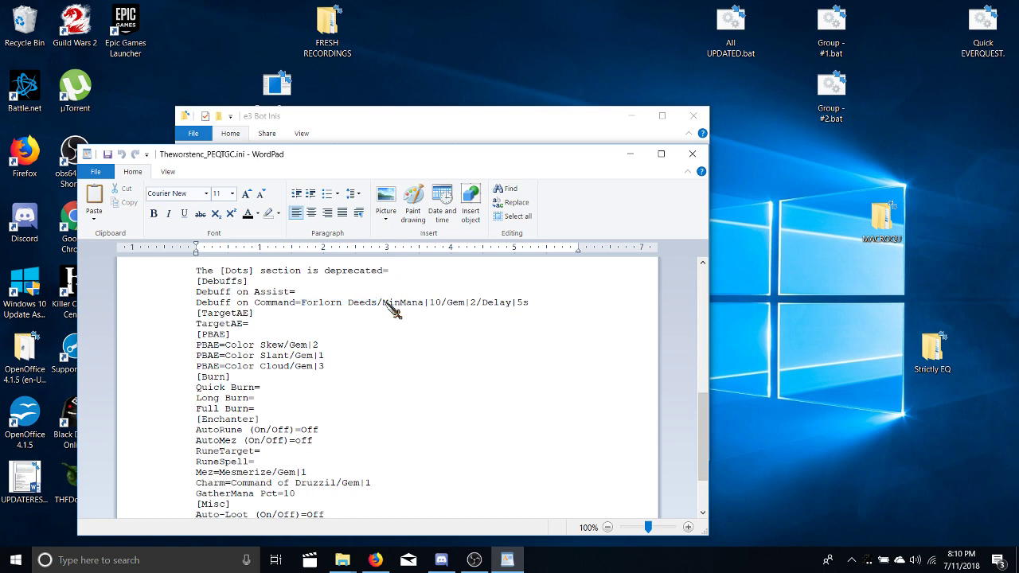
pyautogui.doubleClick(432, 303)
pyautogui.moveTo(528, 304); pyautogui.dragTo(488, 305)
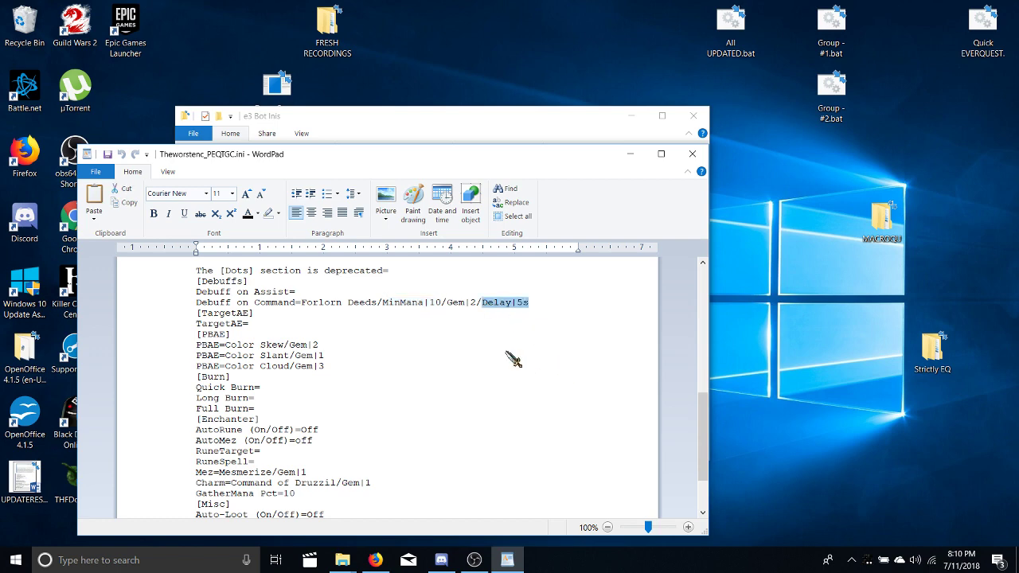
# - Look over the Enchanter section, examine its Charm entry for Command of Druzzil, and close the file
pyautogui.scroll(-3, 494, 354)
pyautogui.scroll(4, 348, 363)
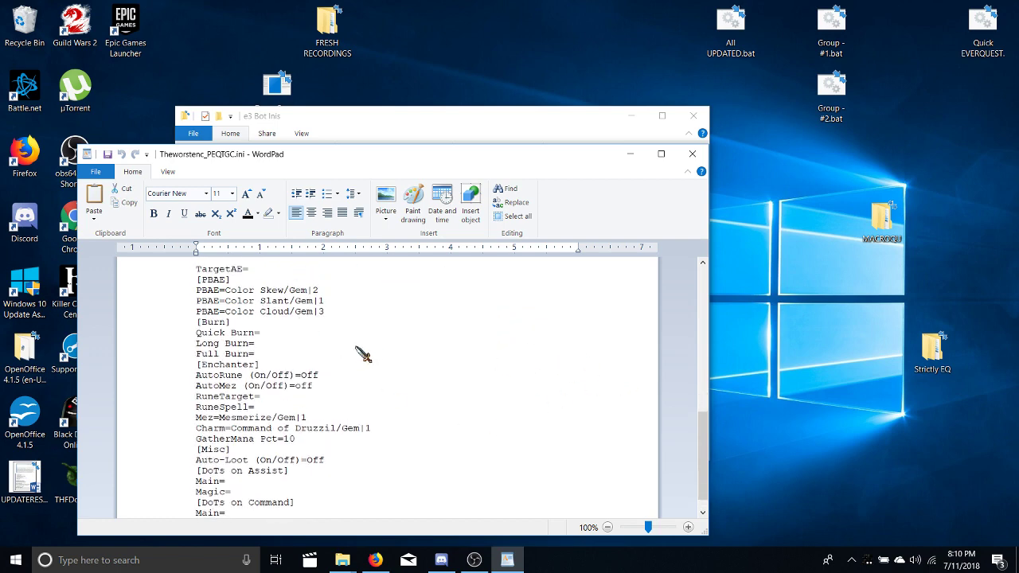
pyautogui.scroll(-4, 369, 307)
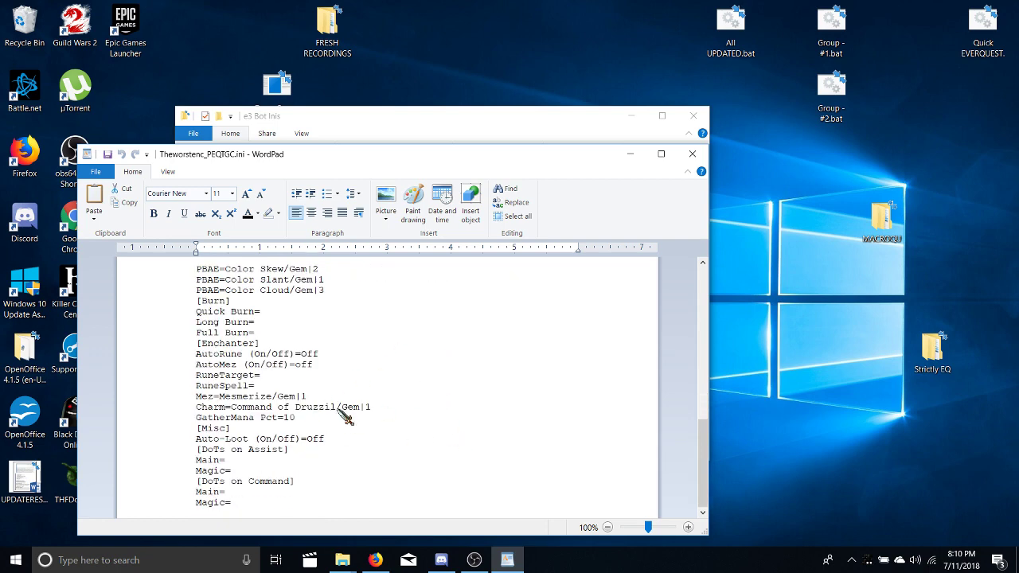
pyautogui.doubleClick(334, 406)
pyautogui.moveTo(369, 407); pyautogui.dragTo(250, 409)
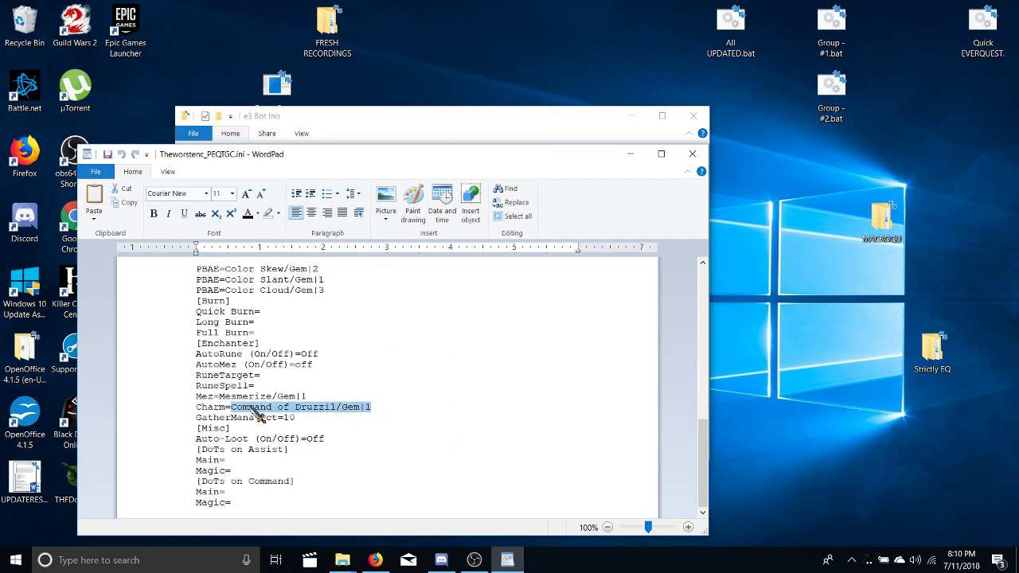
pyautogui.moveTo(370, 407); pyautogui.dragTo(204, 409)
pyautogui.click(296, 397)
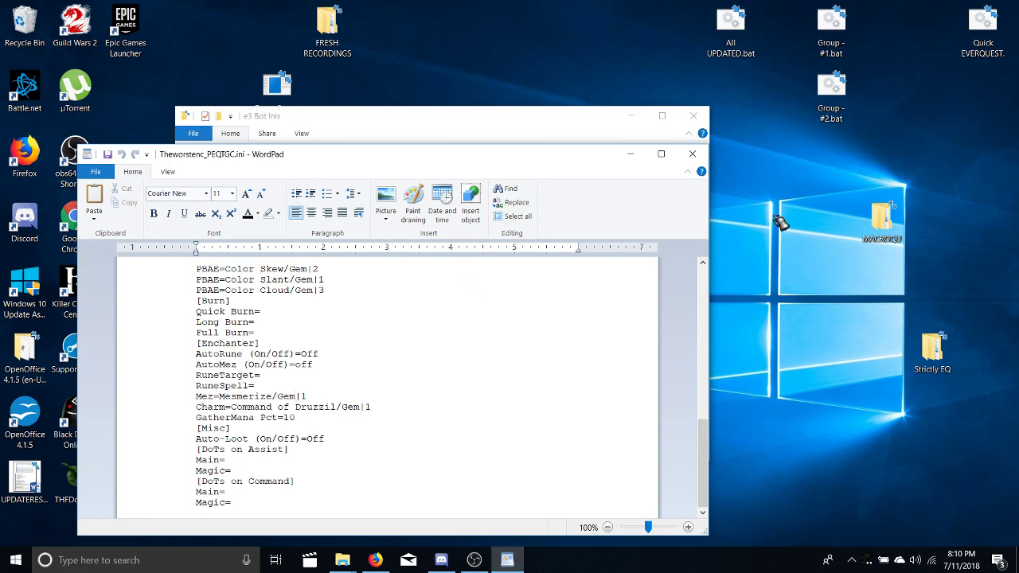
pyautogui.click(691, 154)
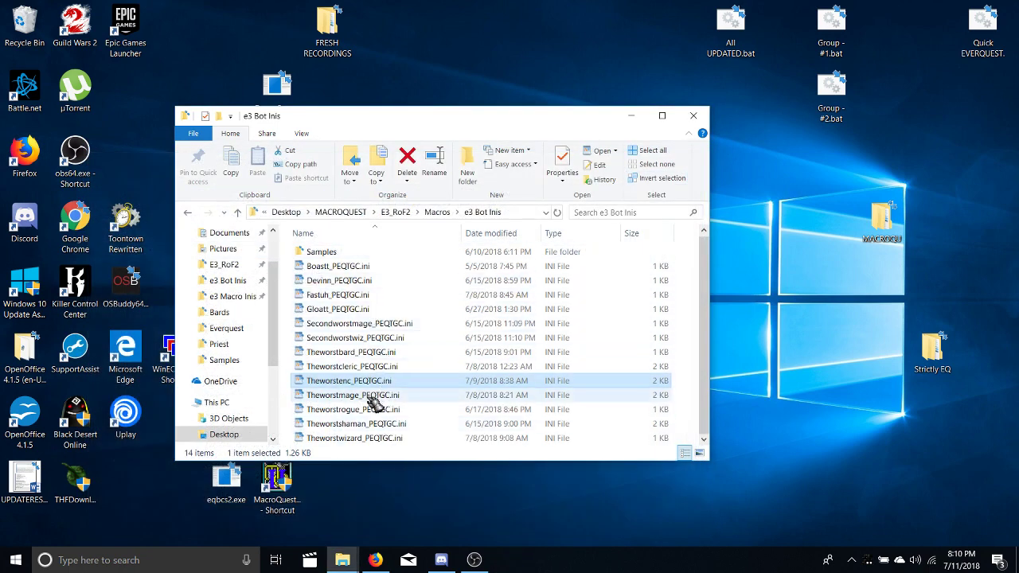
# - Open Fastuh_PEQTGC.ini and examine the PL and main Melody sections and the Auto-Melody setting
pyautogui.doubleClick(342, 296)
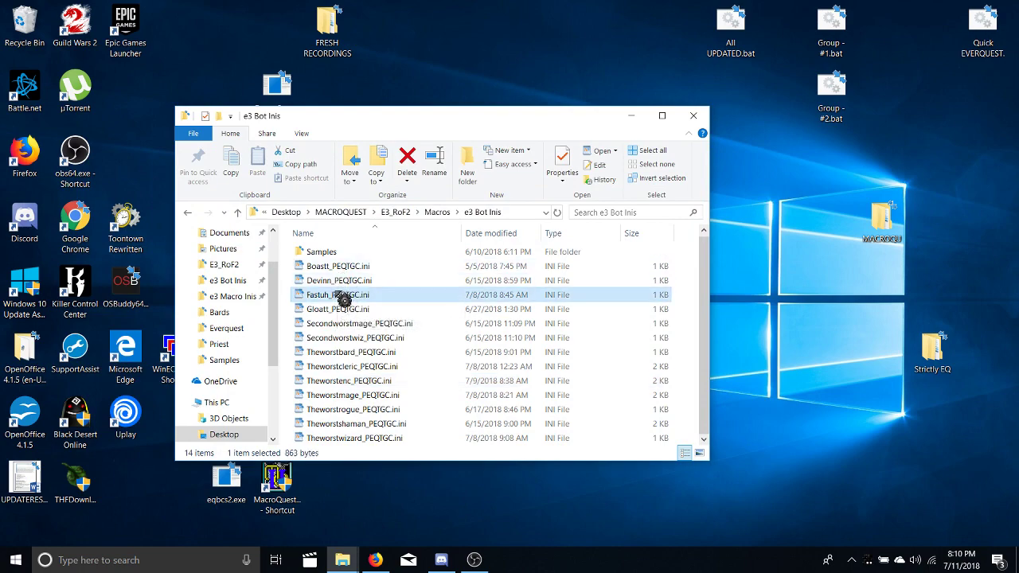
pyautogui.moveTo(708, 327); pyautogui.dragTo(711, 419)
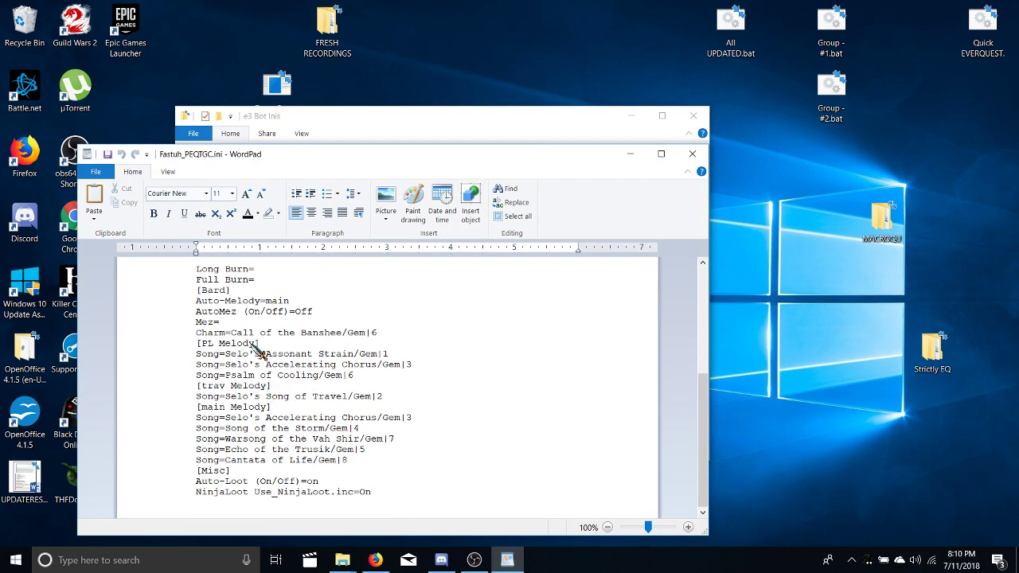
pyautogui.doubleClick(208, 343)
pyautogui.moveTo(225, 408); pyautogui.dragTo(203, 409)
pyautogui.click(258, 440)
pyautogui.moveTo(290, 302); pyautogui.dragTo(273, 302)
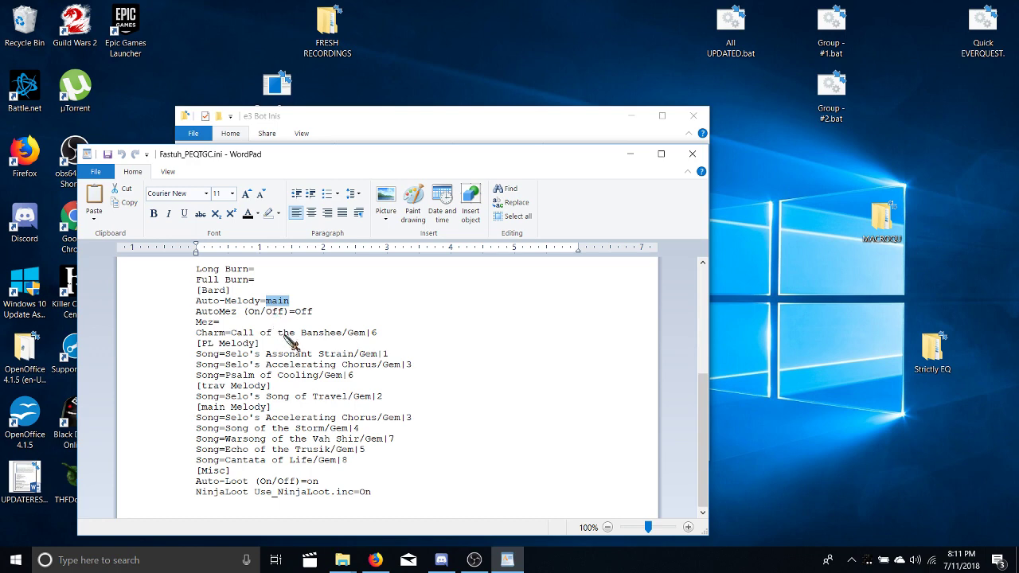
pyautogui.click(366, 453)
# - Examine the Auto-Loot and NinjaLoot lines in the Misc section, and close the file
pyautogui.moveTo(378, 497); pyautogui.dragTo(159, 483)
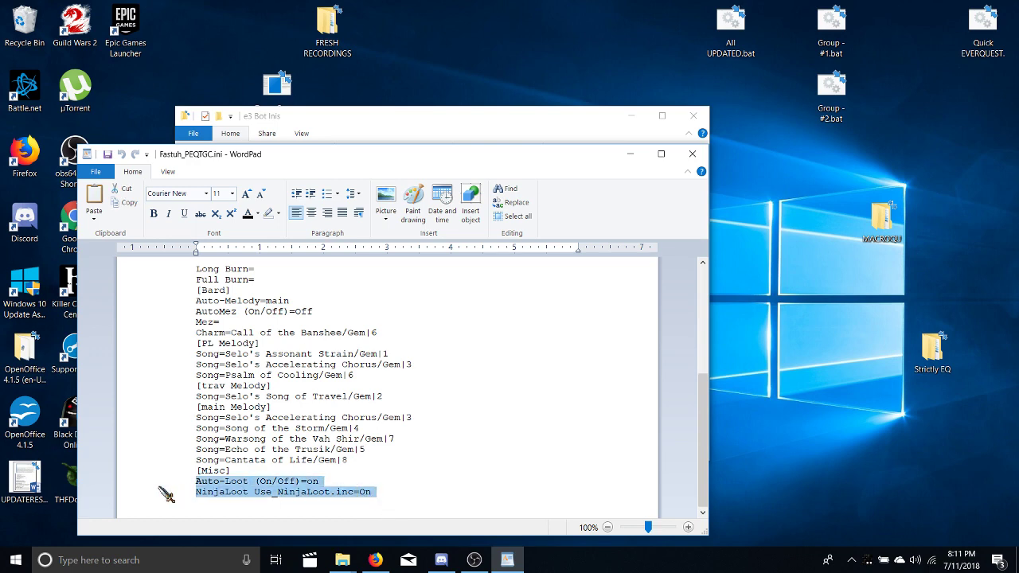
pyautogui.click(237, 490)
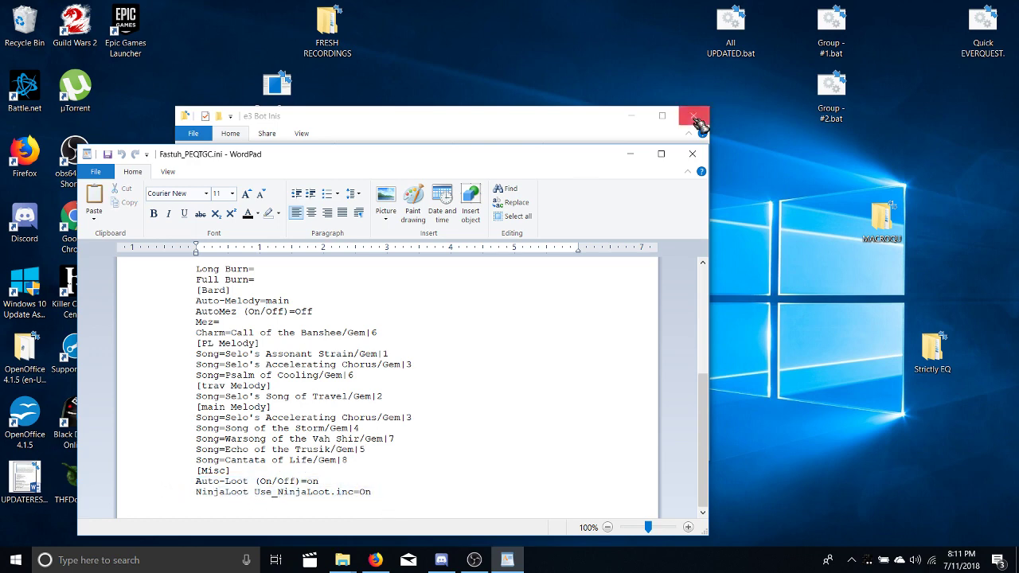
pyautogui.click(692, 154)
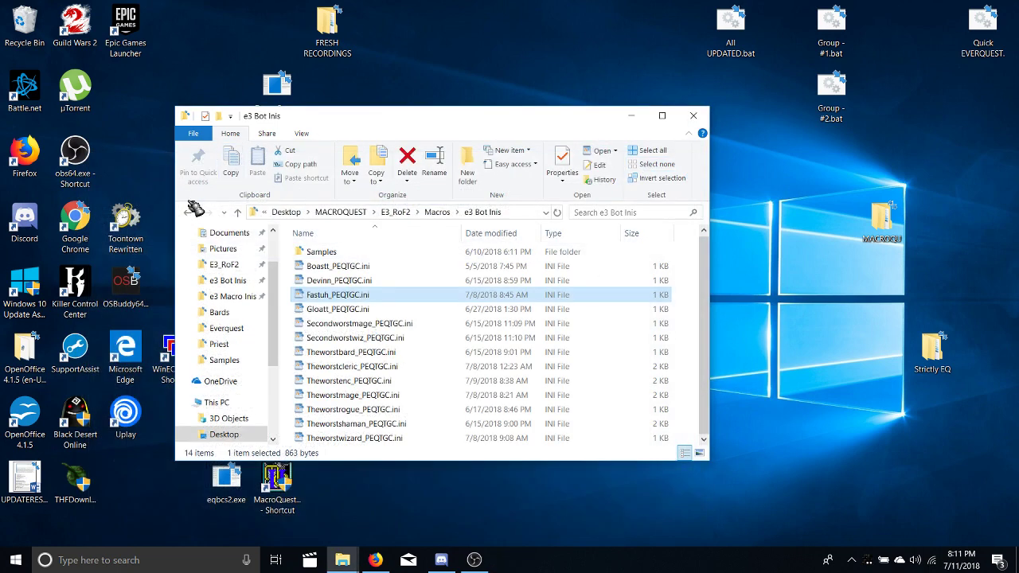
# - Go to the e3 Macro Inis folder in Macros, open Loot Settings.ini to look over its item list, and close it
pyautogui.click(188, 212)
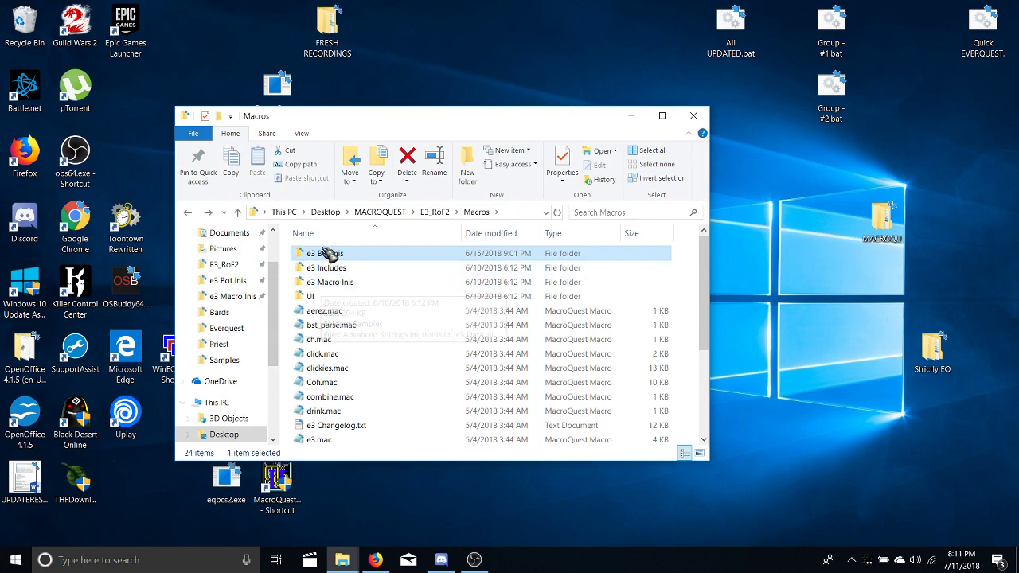
pyautogui.click(352, 284)
pyautogui.doubleClick(352, 283)
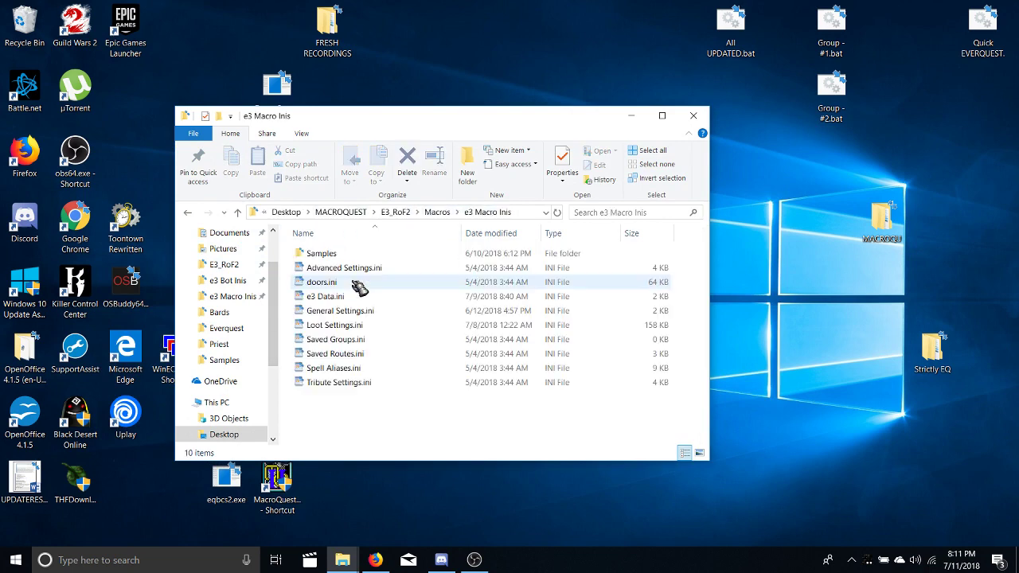
pyautogui.click(357, 327)
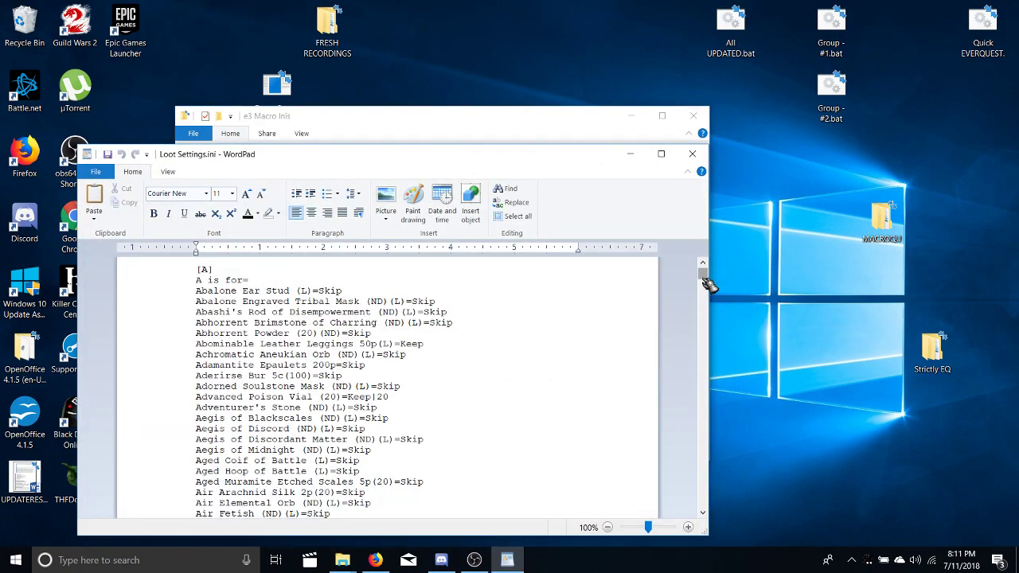
pyautogui.moveTo(707, 284); pyautogui.dragTo(727, 262)
pyautogui.click(692, 154)
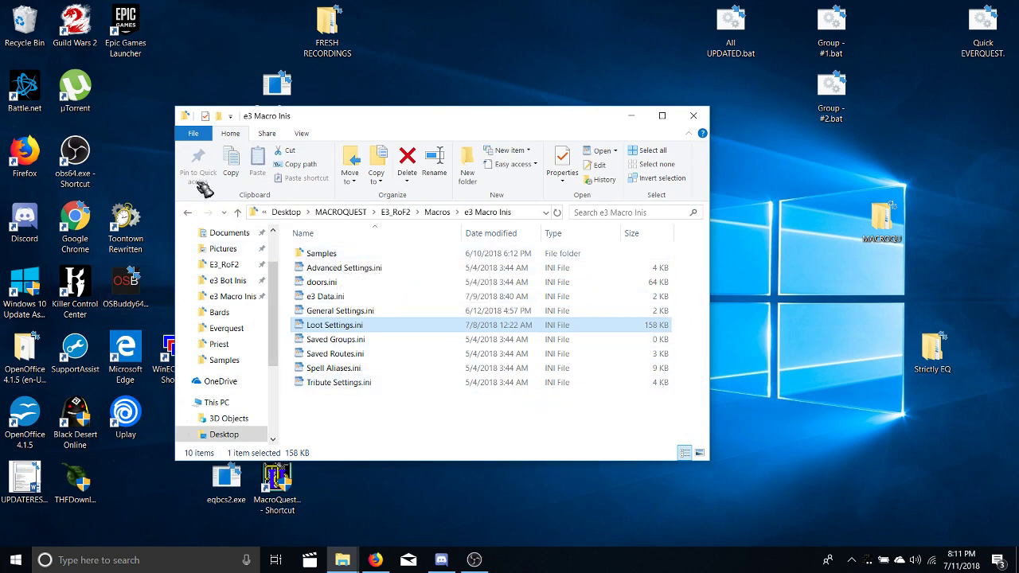
# - Reopen Loot Settings.ini, search for "diamon", examine the keep setting on the Blue Diamond line, and close the file
pyautogui.doubleClick(362, 325)
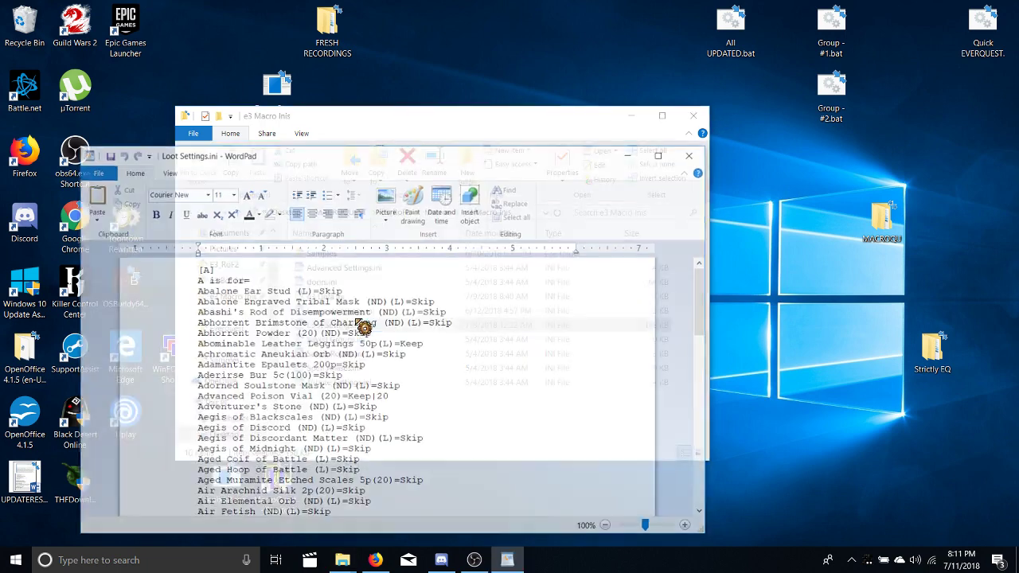
pyautogui.hotkey('ctrl', 'f')
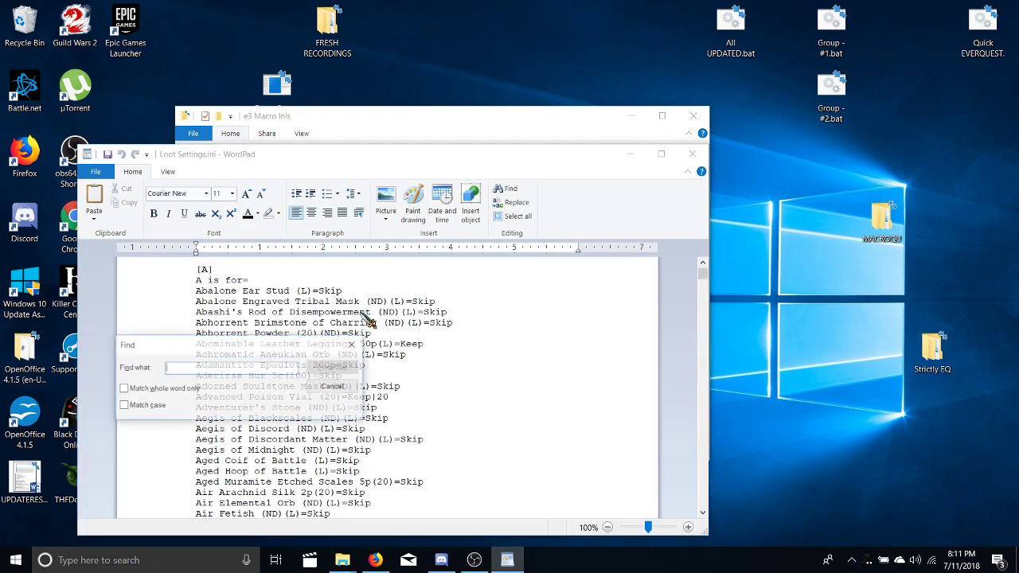
pyautogui.write('diamon')
pyautogui.press('Return')
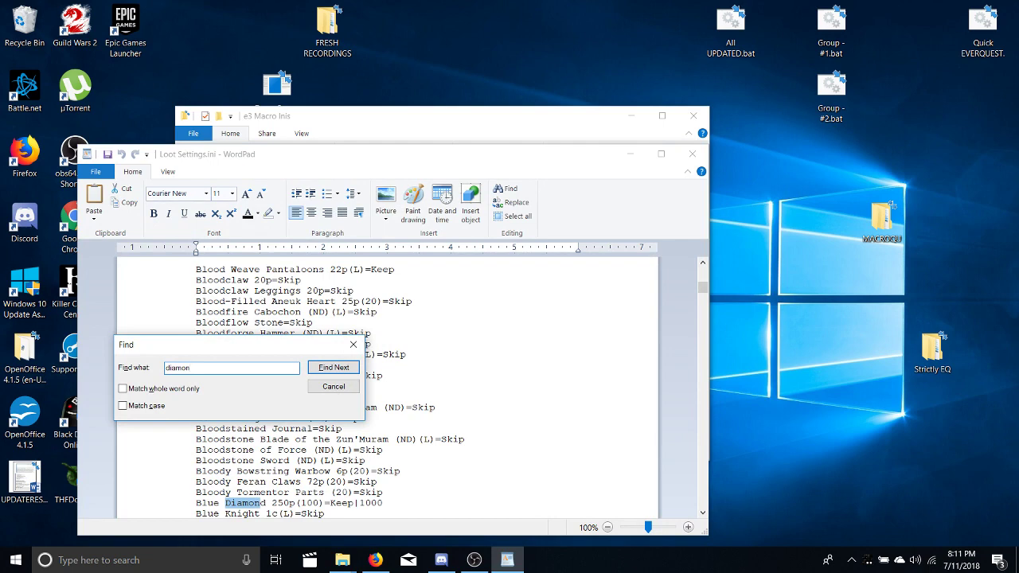
pyautogui.click(390, 505)
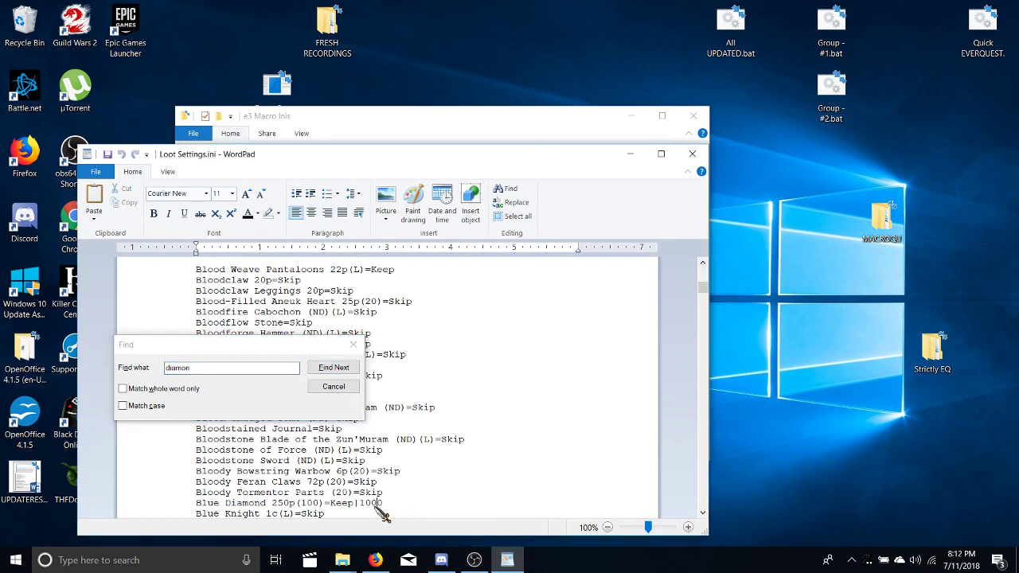
pyautogui.moveTo(380, 506); pyautogui.dragTo(321, 505)
pyautogui.click(334, 505)
pyautogui.click(354, 345)
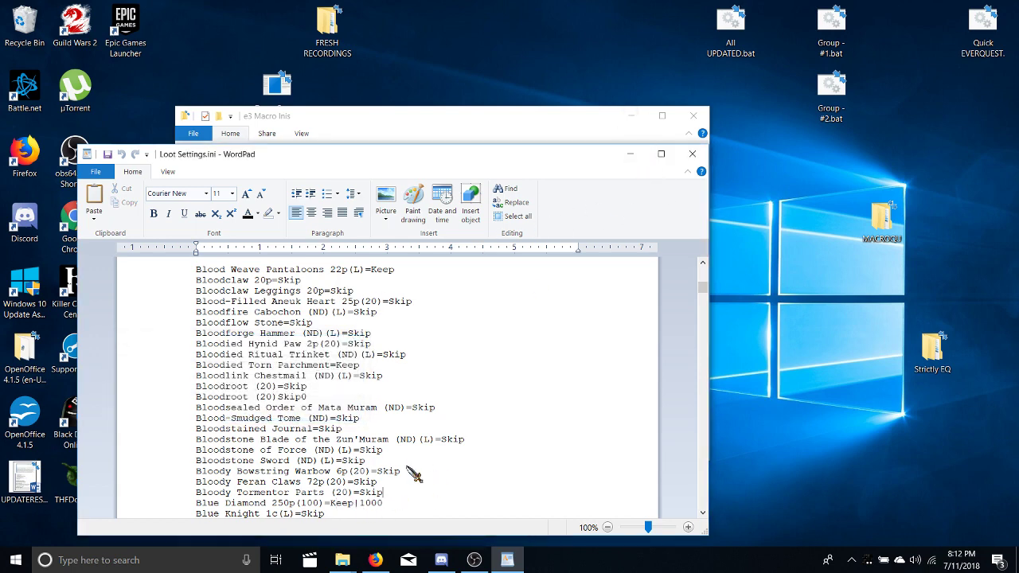
pyautogui.click(692, 153)
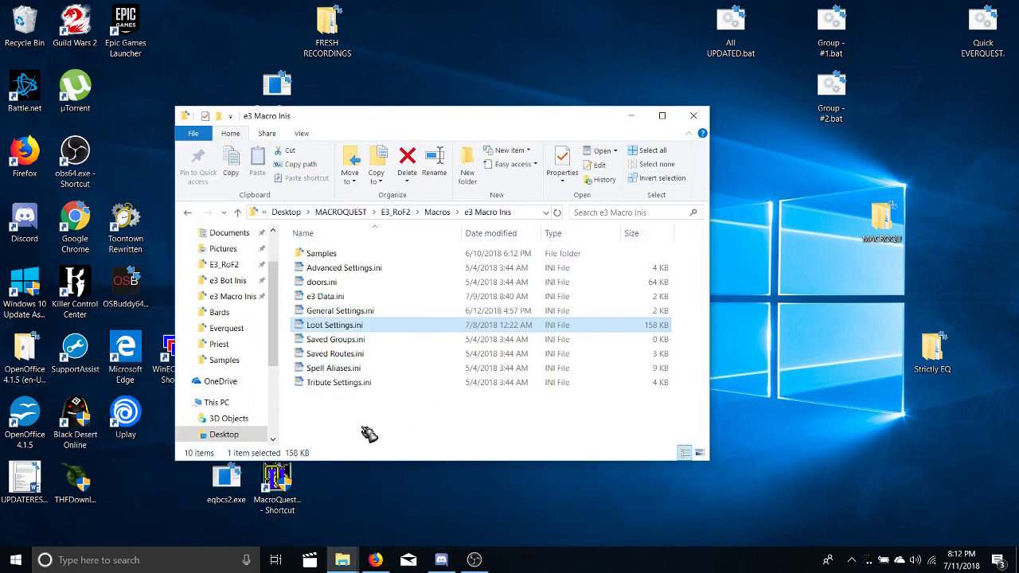
# - Return to Macros and open the Samples folder inside e3 Bot Inis
pyautogui.click(188, 213)
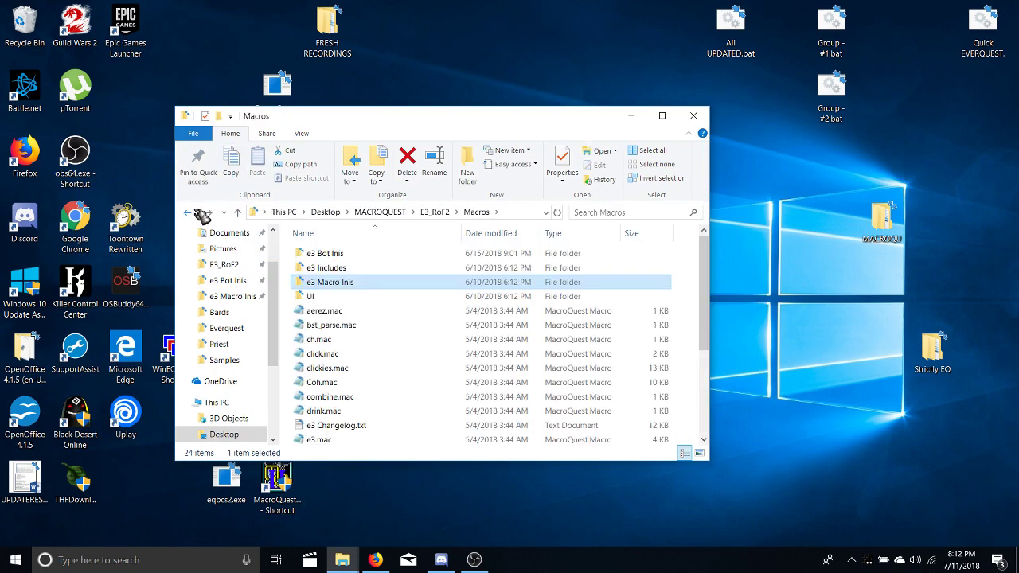
pyautogui.doubleClick(351, 253)
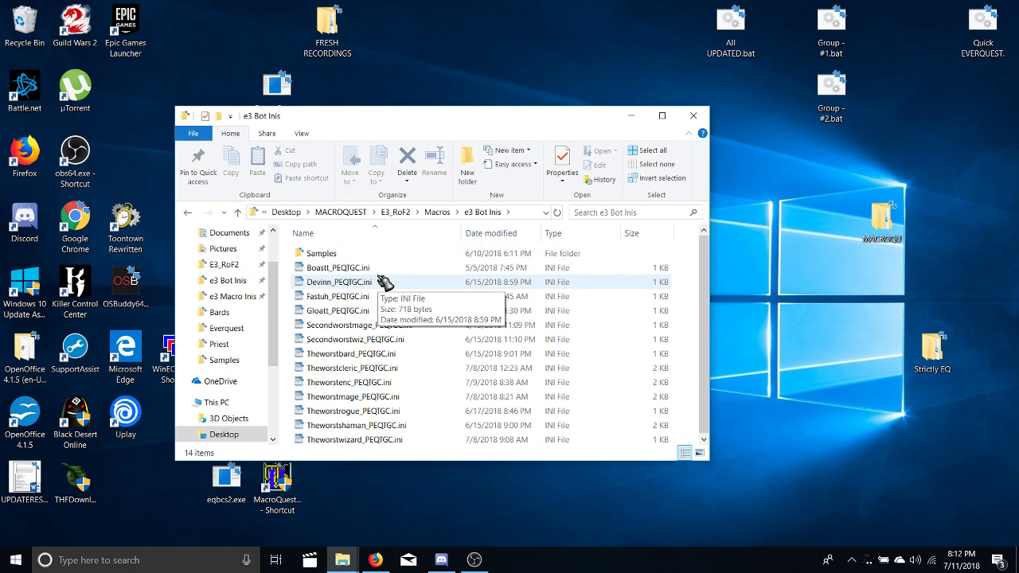
pyautogui.doubleClick(322, 254)
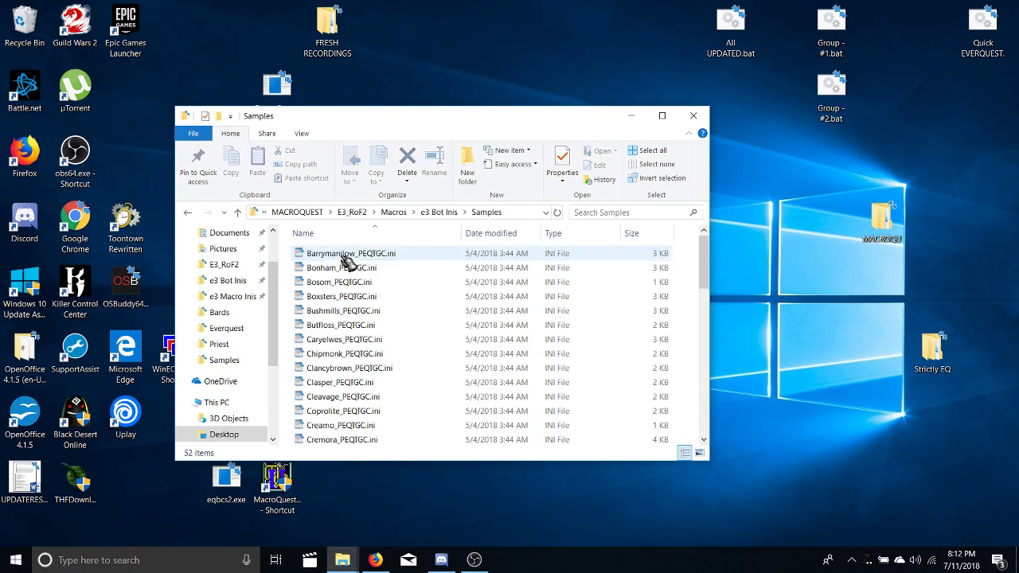
# - Open the Boxsters_PEQTGC.ini sample, look through its sections to the end, and close the file
pyautogui.doubleClick(364, 296)
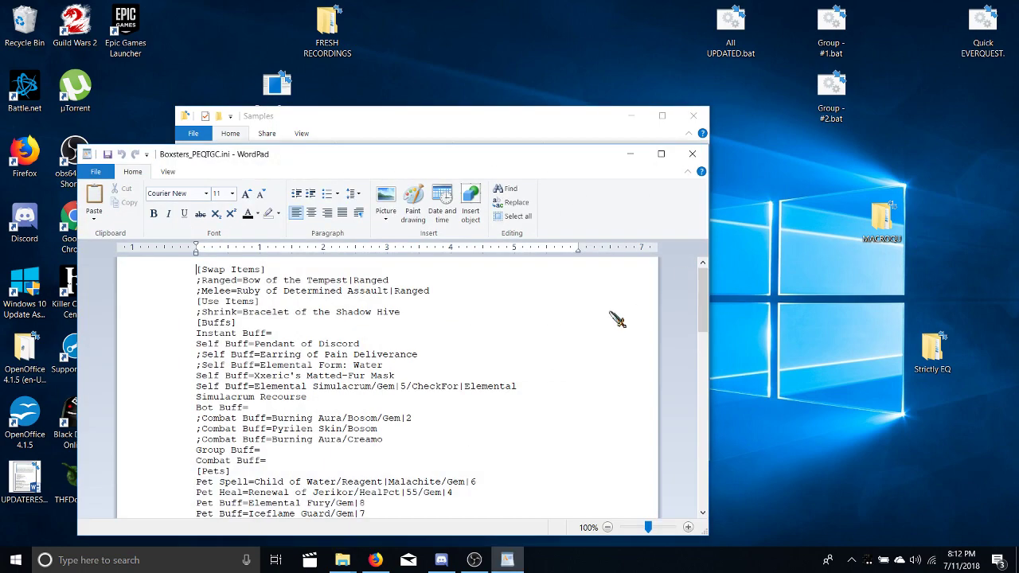
pyautogui.moveTo(702, 296); pyautogui.dragTo(700, 486)
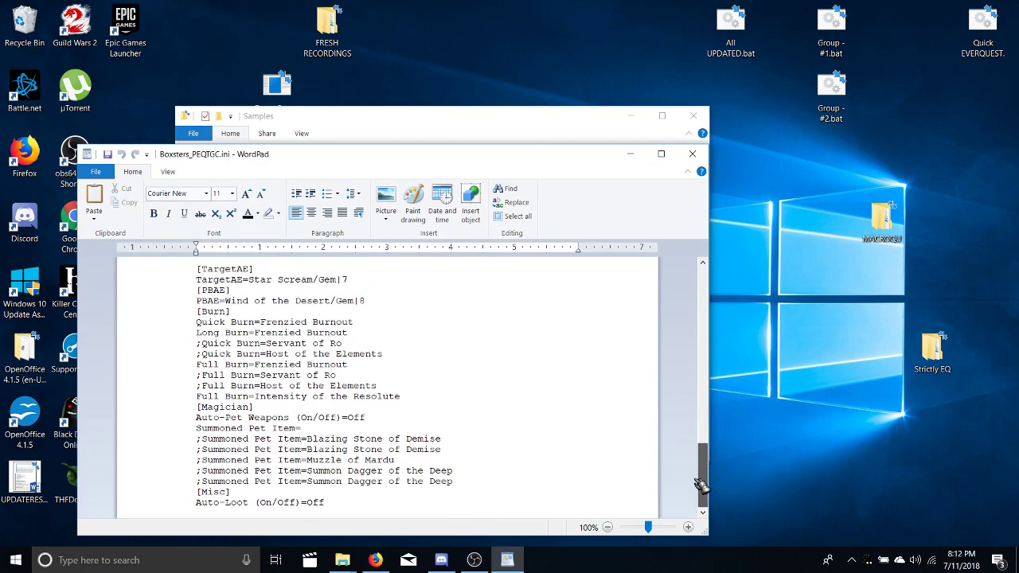
pyautogui.click(691, 153)
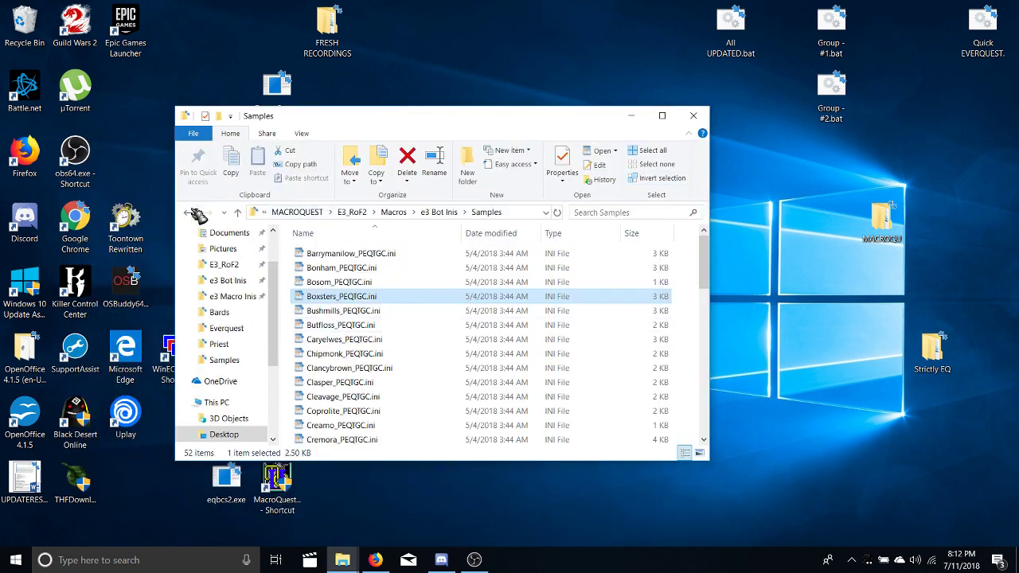
# - Return to the e3 Bot Inis folder, open Secondworstmage_PEQTGC.ini to look at it, and close the file
pyautogui.click(188, 212)
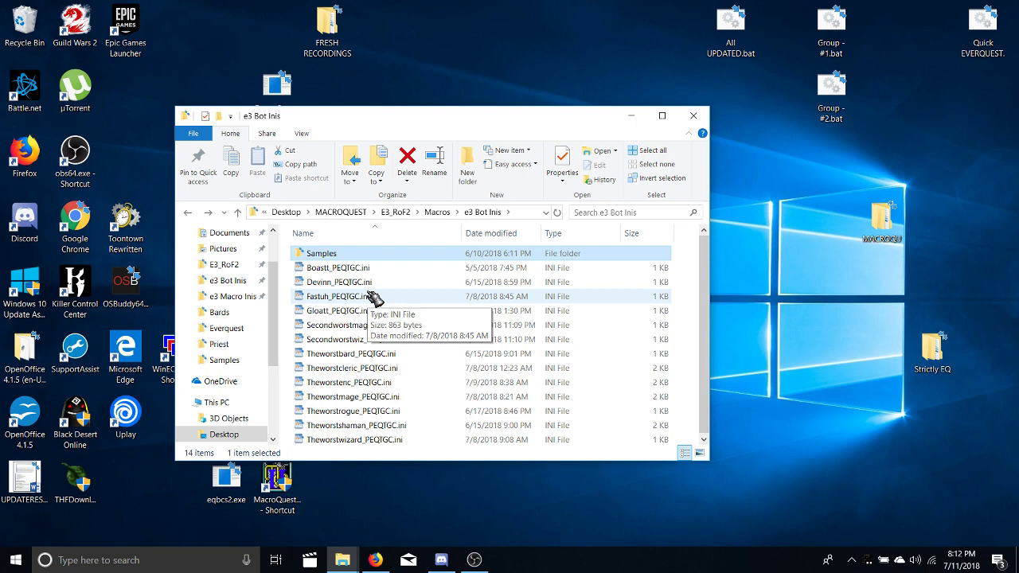
pyautogui.rightClick(387, 430)
pyautogui.click(355, 332)
pyautogui.click(352, 330)
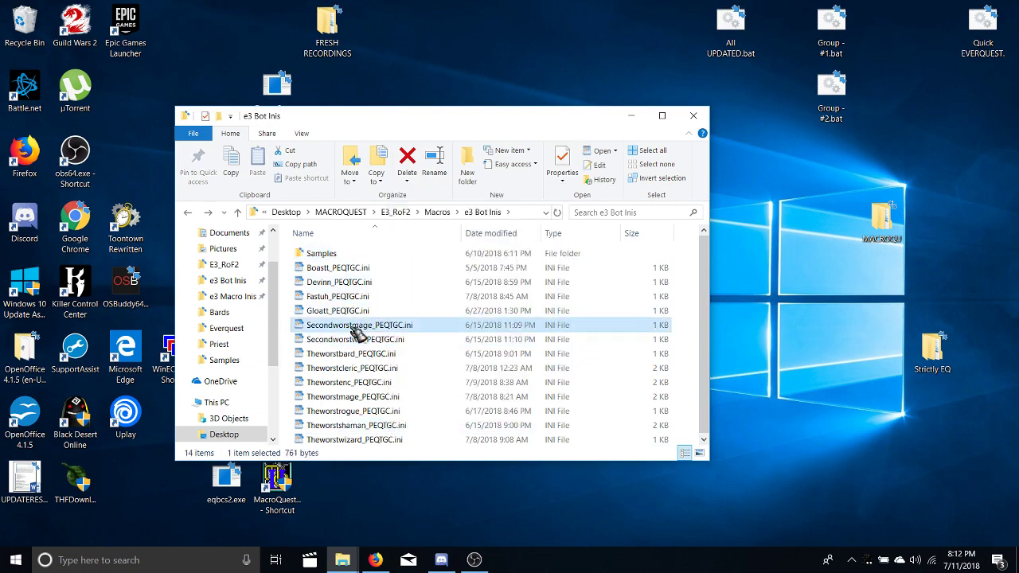
pyautogui.doubleClick(352, 327)
pyautogui.click(701, 154)
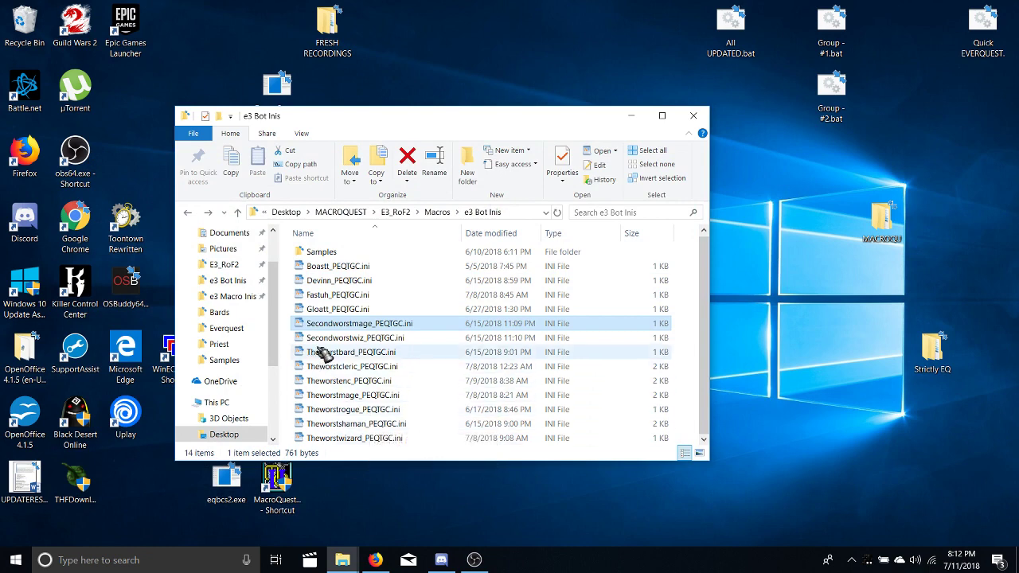
# - Go back to the E3_RoF2 folder, look over its files including MacroQuest2.exe, and minimize the folder window
pyautogui.click(188, 212)
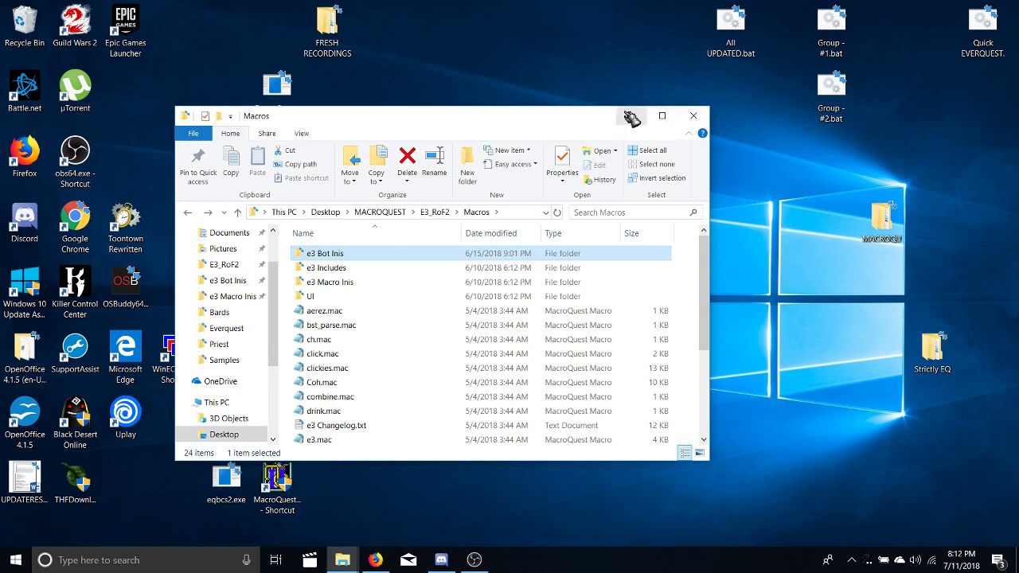
pyautogui.click(188, 212)
pyautogui.scroll(-4, 359, 333)
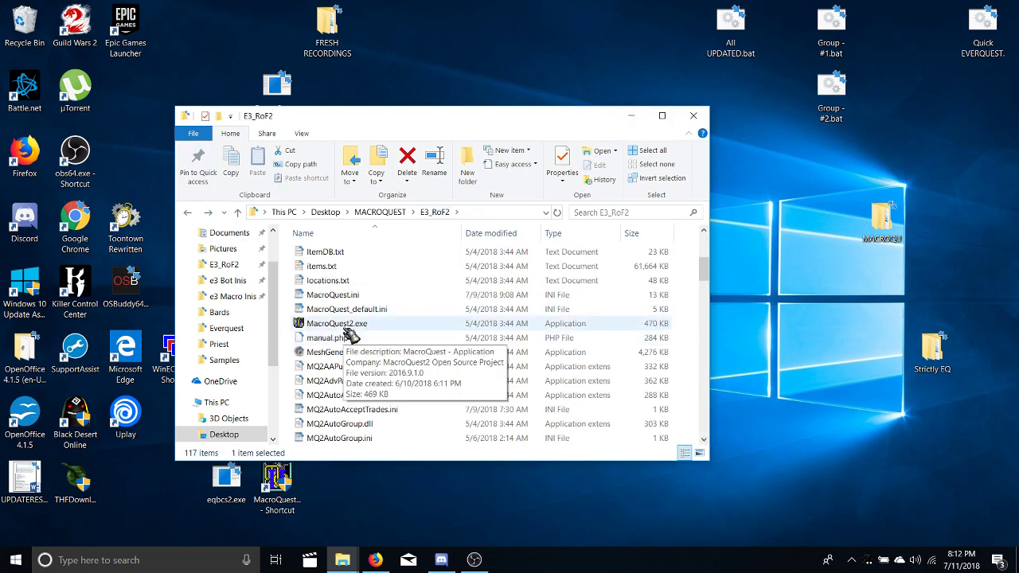
pyautogui.scroll(4, 350, 337)
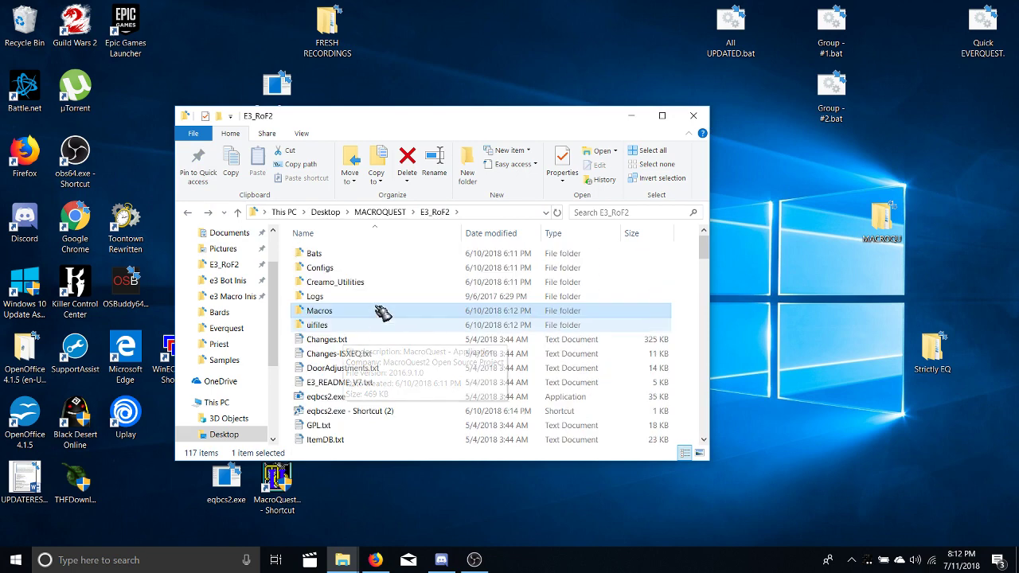
pyautogui.click(631, 116)
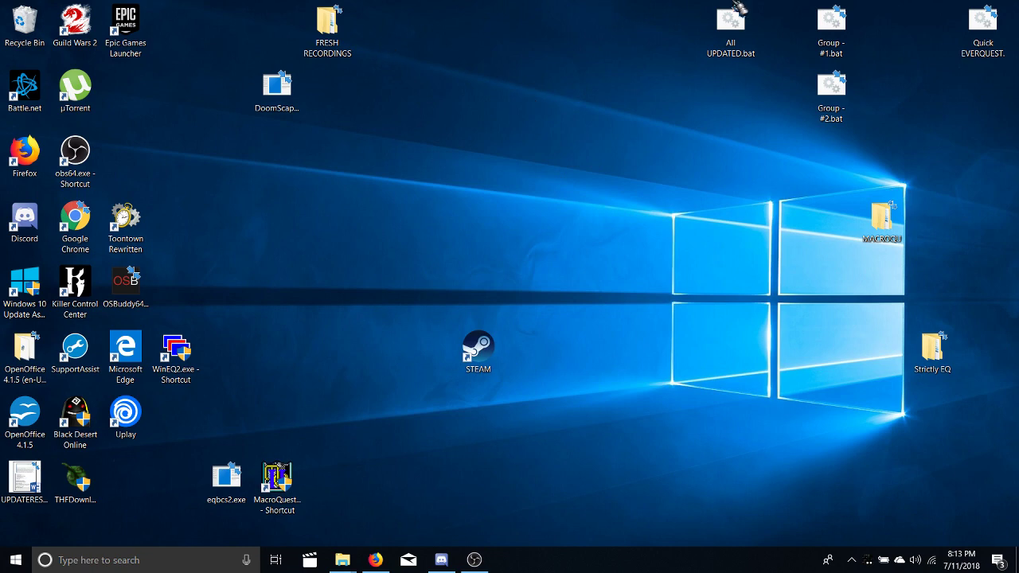
# - Open the desktop file Group - #1.bat for editing and enlarge the window to show its full launch lines
pyautogui.rightClick(837, 18)
pyautogui.click(864, 35)
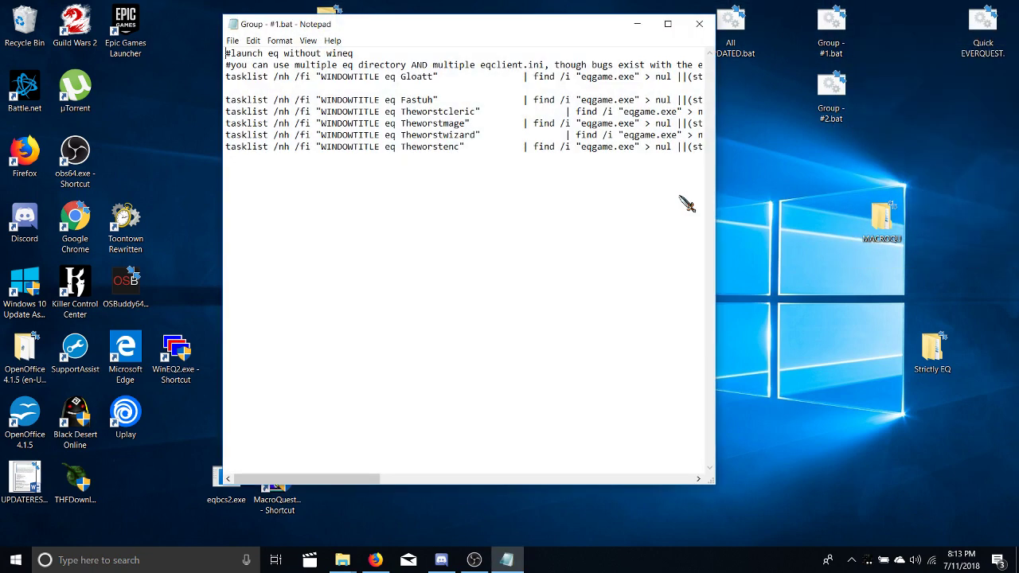
pyautogui.moveTo(337, 482); pyautogui.dragTo(359, 485)
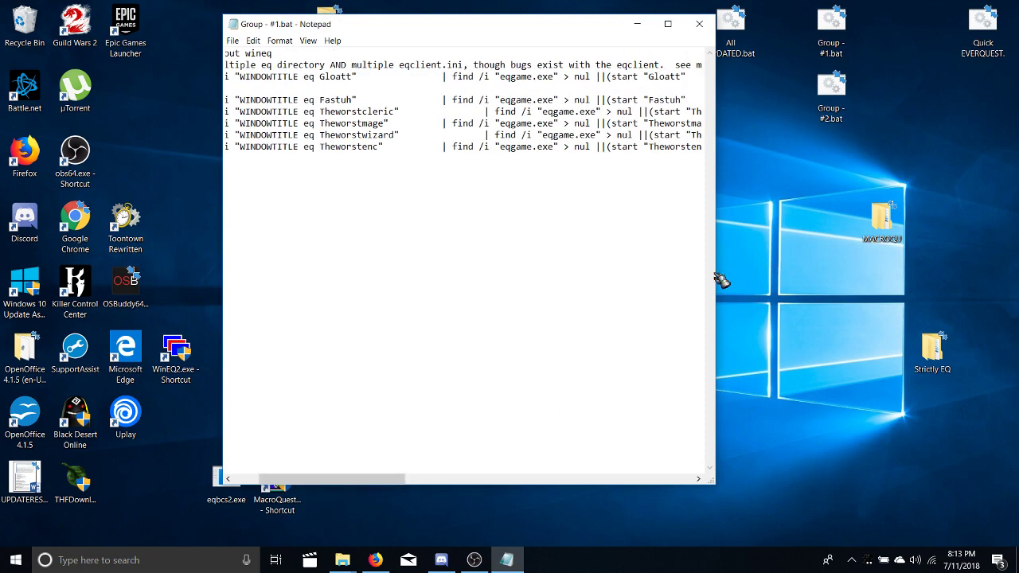
pyautogui.moveTo(716, 279); pyautogui.dragTo(1014, 279)
pyautogui.click(970, 24)
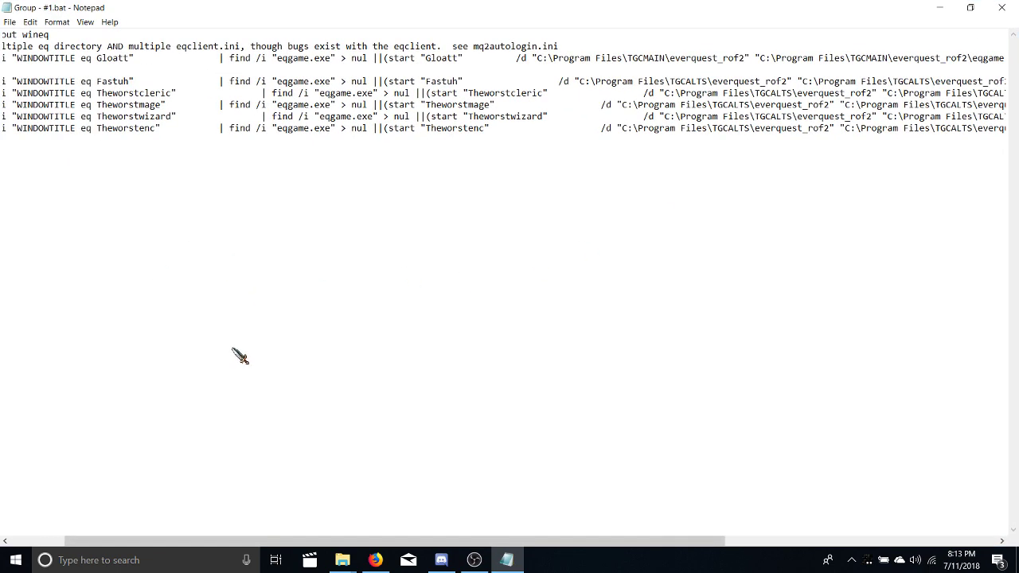
pyautogui.moveTo(504, 541); pyautogui.dragTo(423, 549)
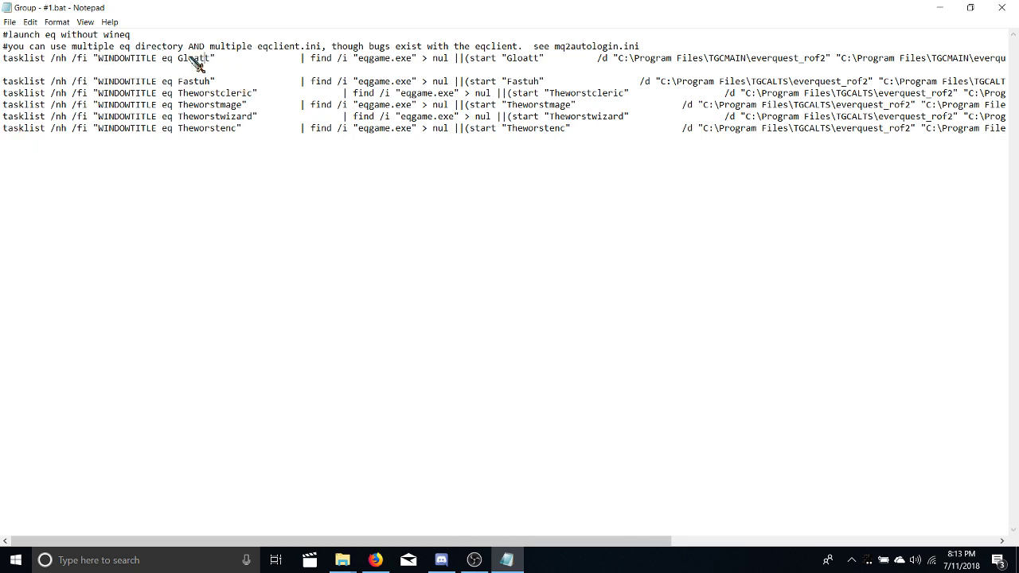
# - Examine the whole Gloatt launch line, from the tasklist command through the timeout at its end
pyautogui.moveTo(50, 48); pyautogui.dragTo(222, 55)
pyautogui.click(220, 55)
pyautogui.moveTo(340, 56); pyautogui.dragTo(669, 53)
pyautogui.click(640, 51)
pyautogui.moveTo(4, 57); pyautogui.dragTo(676, 61)
pyautogui.moveTo(539, 541); pyautogui.dragTo(648, 549)
pyautogui.click(899, 57)
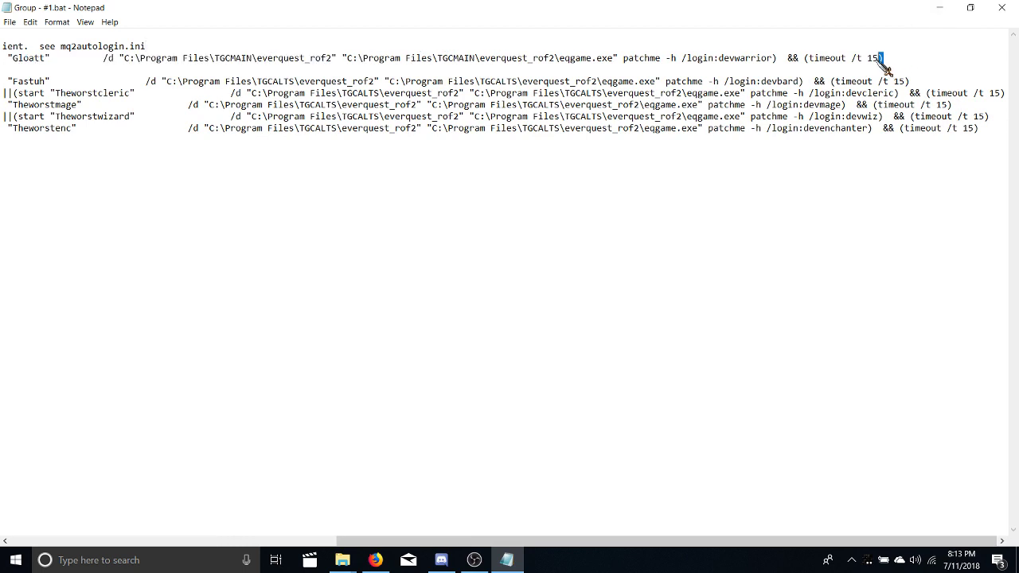
pyautogui.moveTo(877, 60); pyautogui.dragTo(3, 56)
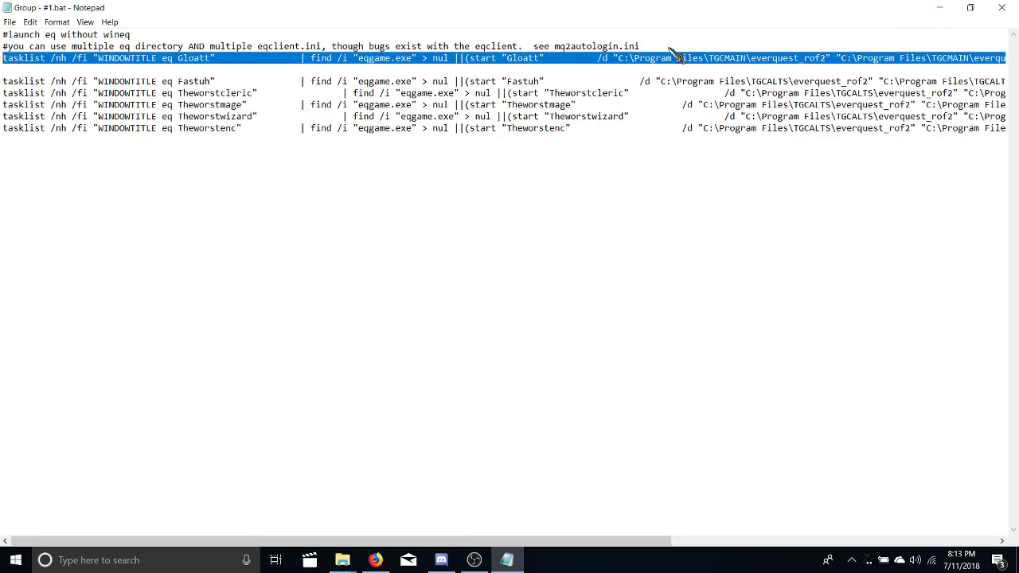
# - Examine the TGCMAIN path on the Gloatt line and the TGCALTS folder on the Fastuh line, and close the file
pyautogui.doubleClick(620, 48)
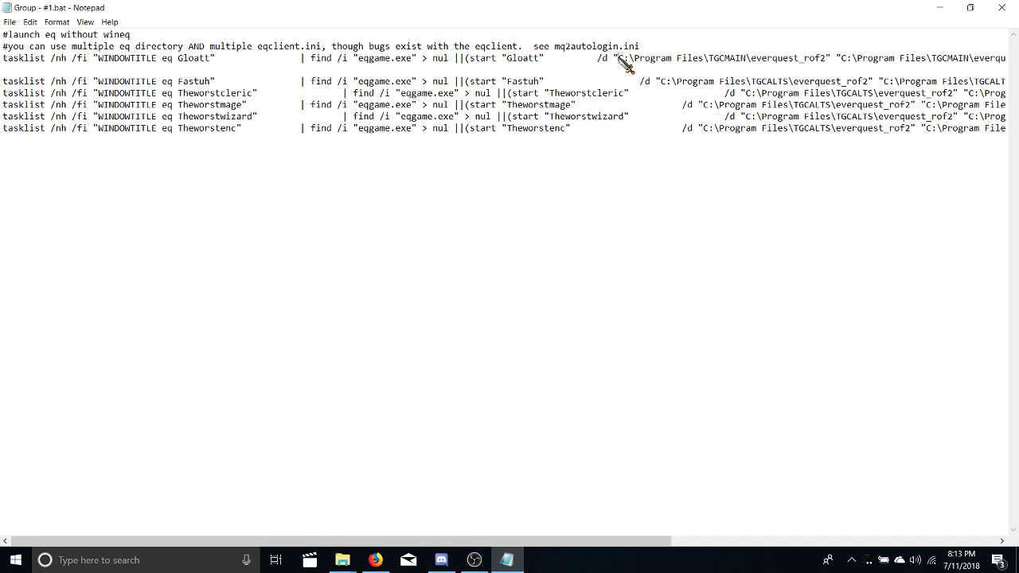
pyautogui.moveTo(614, 59); pyautogui.dragTo(831, 58)
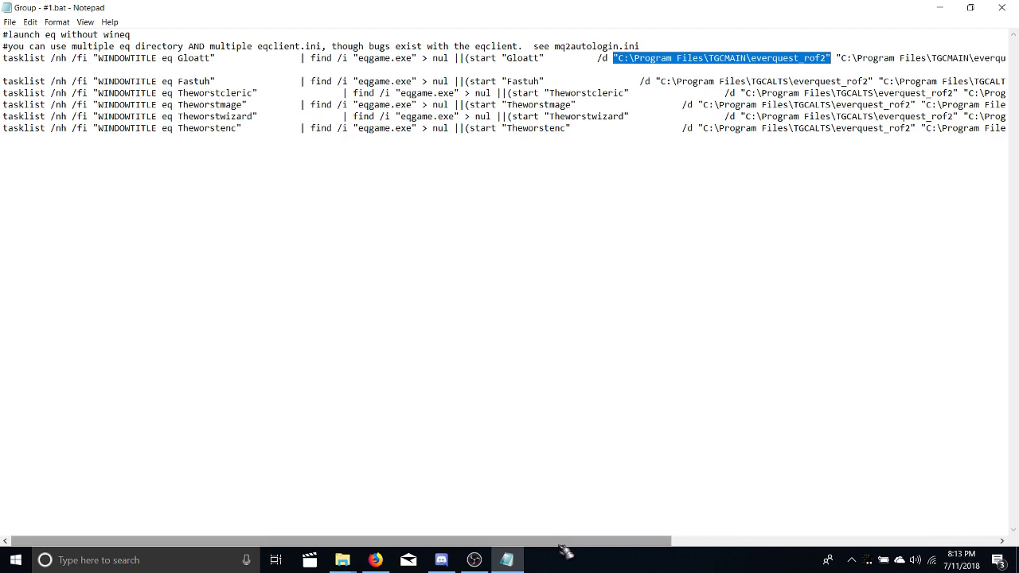
pyautogui.moveTo(746, 82); pyautogui.dragTo(788, 84)
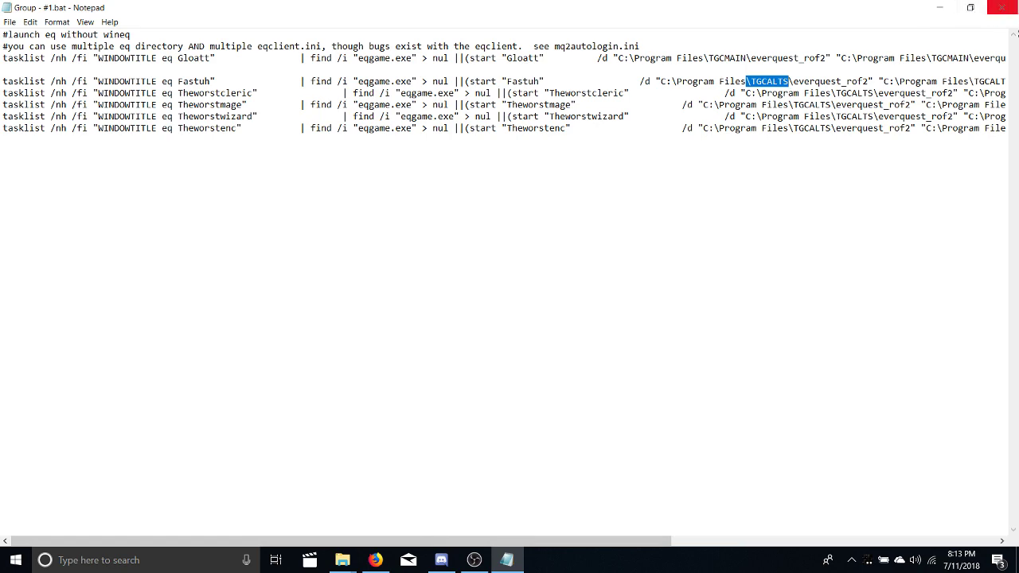
pyautogui.click(1000, 8)
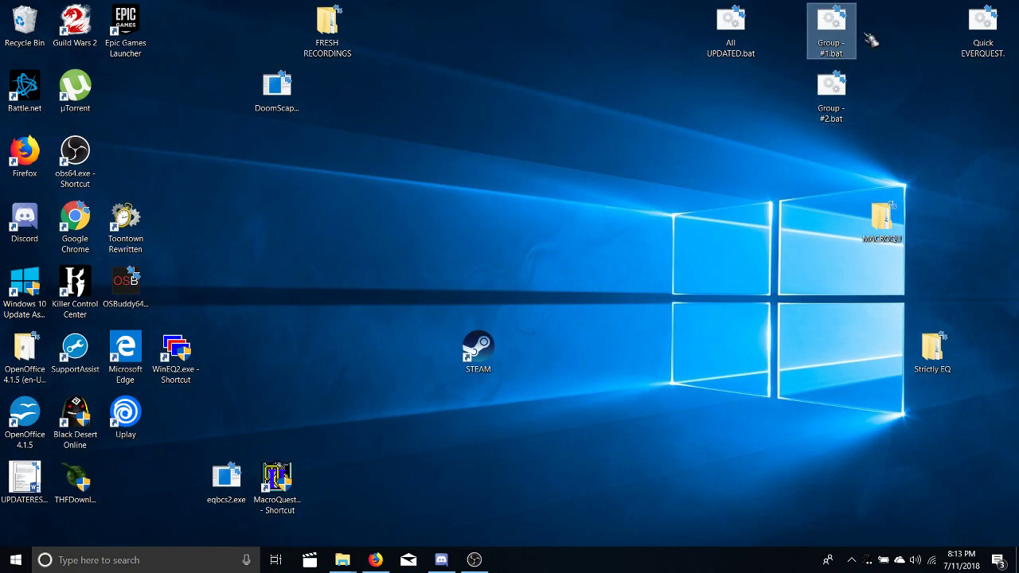
# - Run Group - #1.bat, close its console, and rerun the batch file once MacroQuest is started from its desktop shortcut
pyautogui.doubleClick(839, 26)
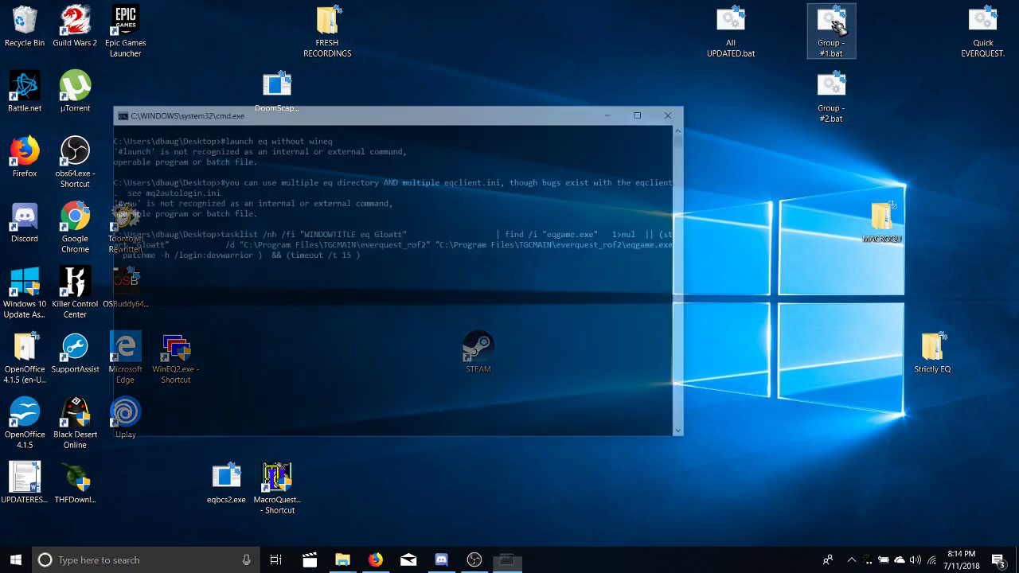
pyautogui.click(680, 112)
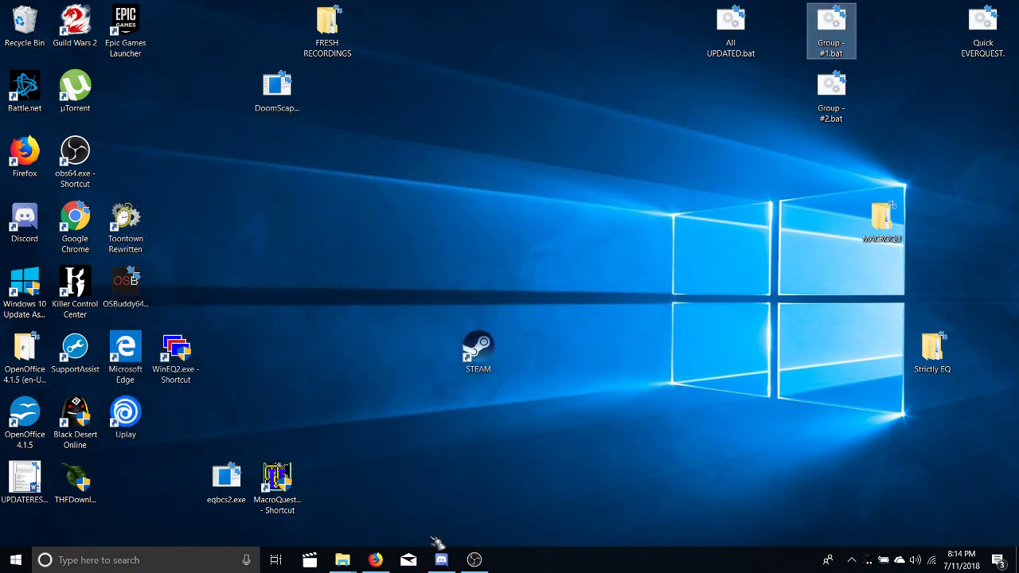
pyautogui.click(276, 497)
pyautogui.rightClick(275, 495)
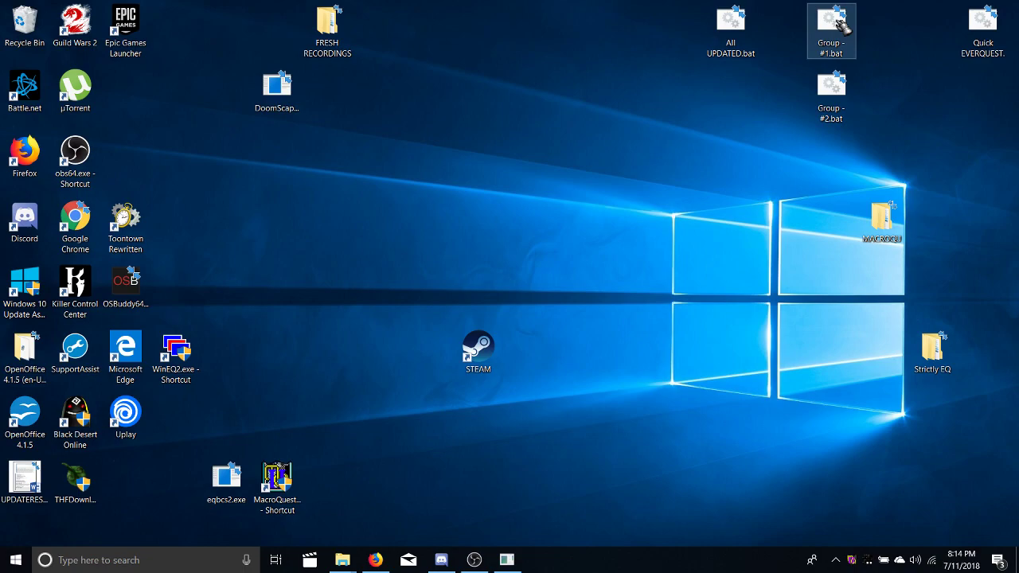
pyautogui.rightClick(842, 26)
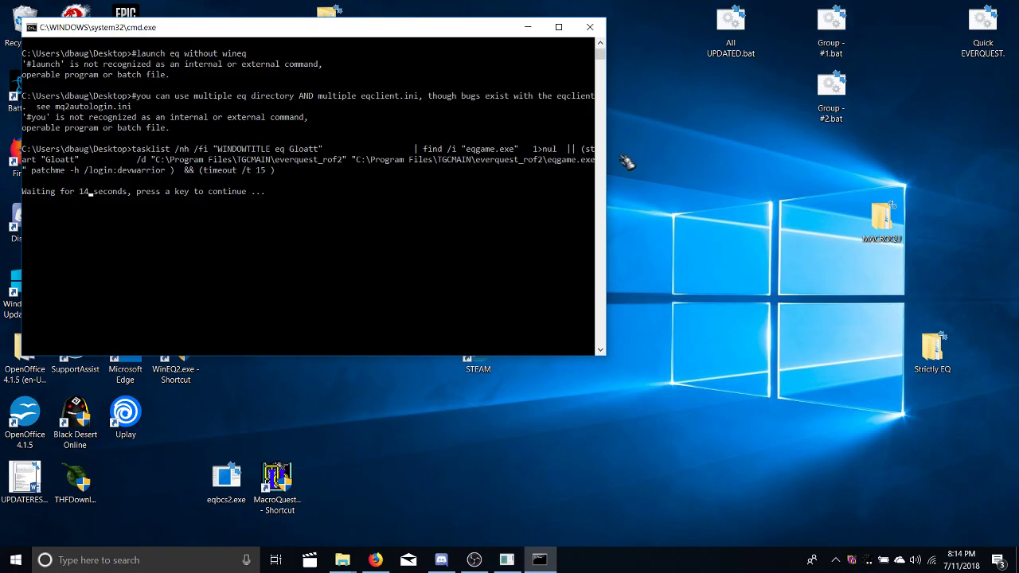
# - Open the desktop file All UPDATED.bat for editing and review its complete list of character launch lines
pyautogui.rightClick(741, 32)
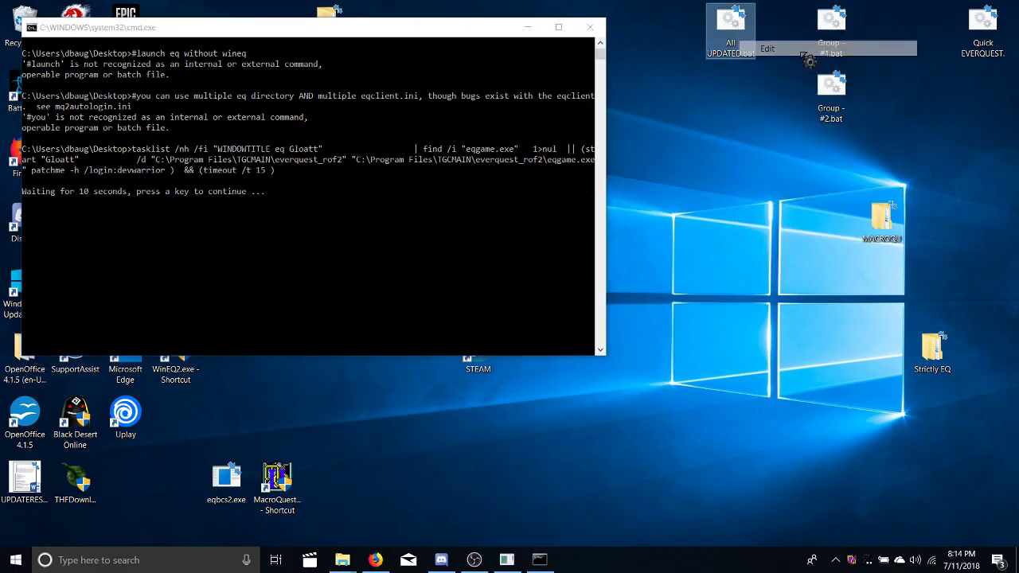
pyautogui.click(804, 51)
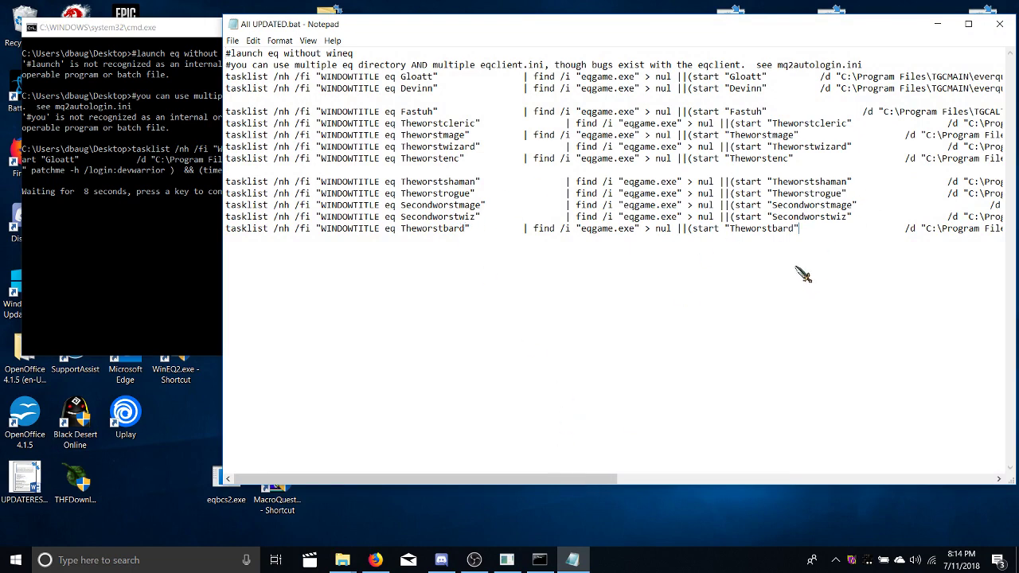
pyautogui.moveTo(796, 276); pyautogui.dragTo(332, 32)
pyautogui.click(534, 206)
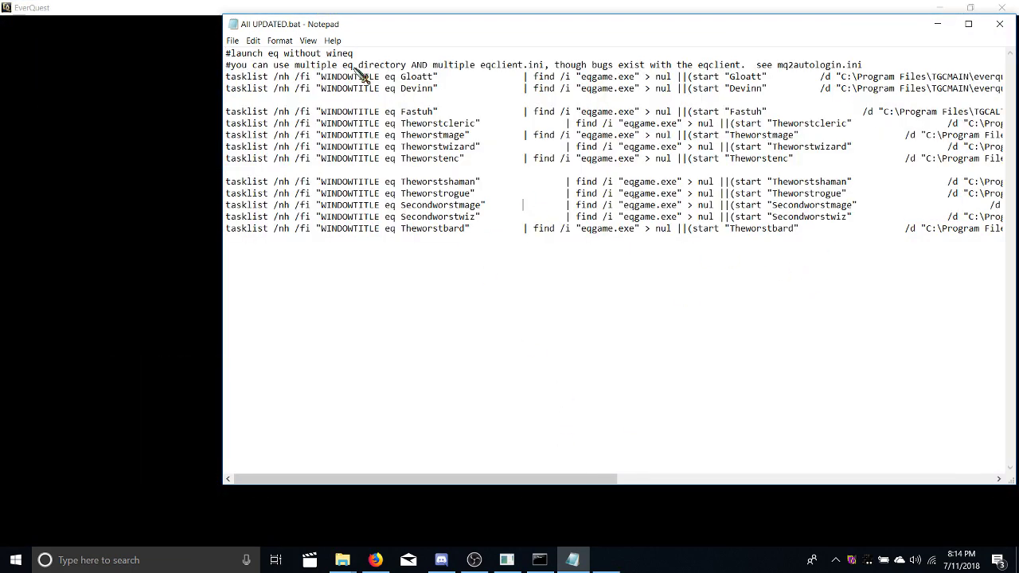
# - Examine each separate block of character launch lines in All UPDATED.bat and close the file
pyautogui.moveTo(472, 162); pyautogui.dragTo(246, 112)
pyautogui.click(253, 119)
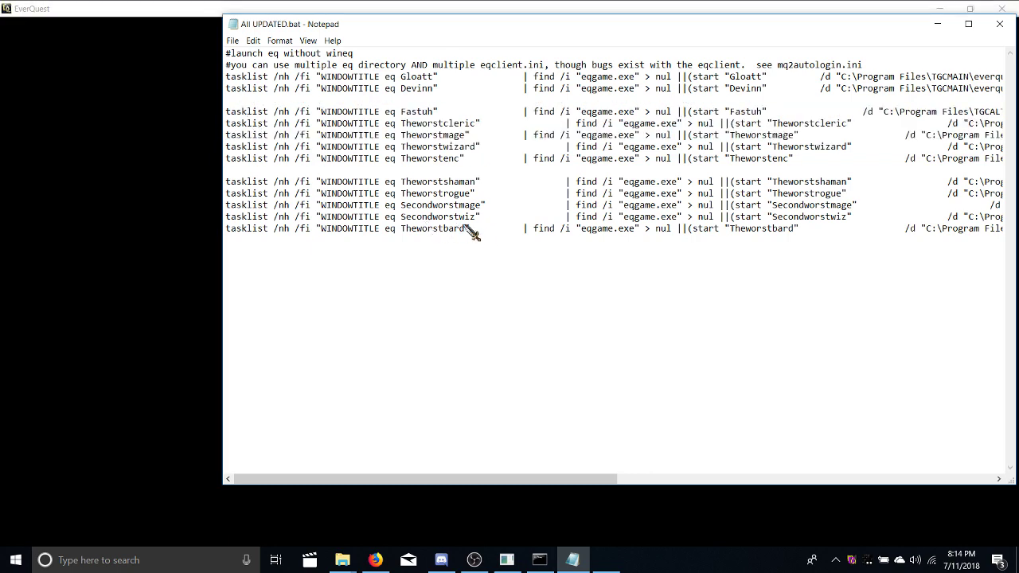
pyautogui.moveTo(468, 228); pyautogui.dragTo(336, 181)
pyautogui.click(334, 179)
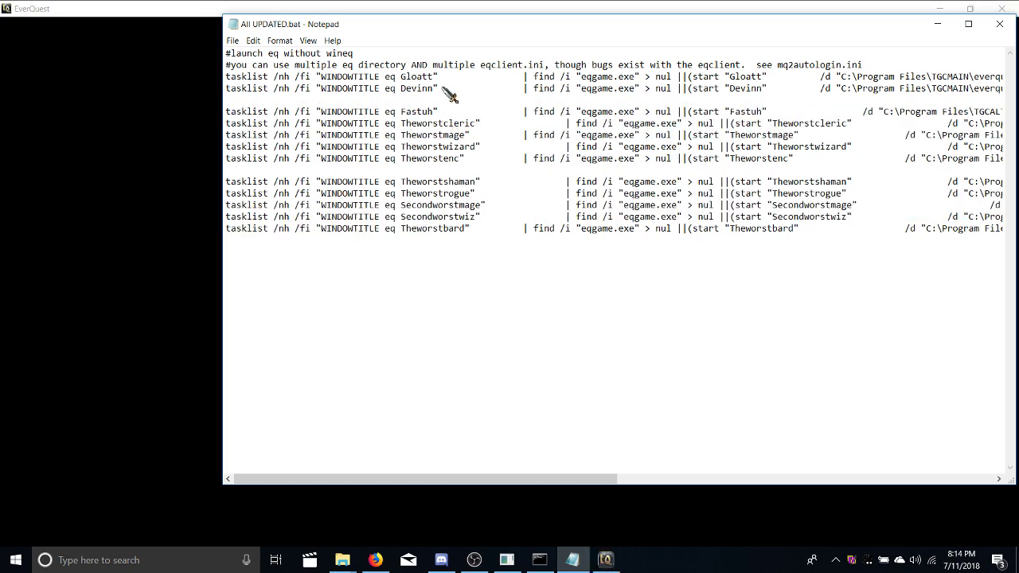
pyautogui.moveTo(439, 77); pyautogui.dragTo(331, 49)
pyautogui.click(380, 92)
pyautogui.click(999, 23)
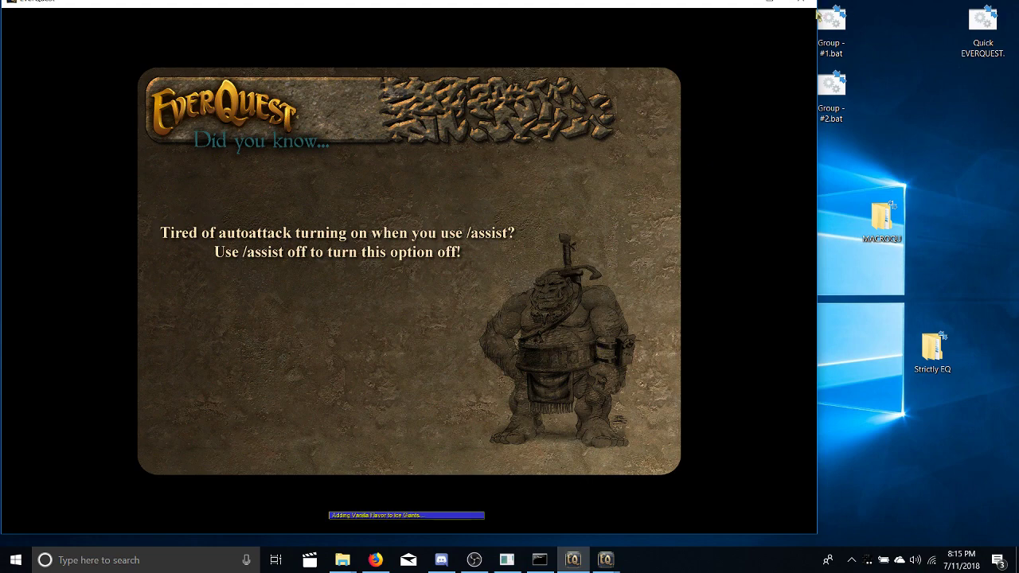
# - Open the properties of the Gloatt shortcut in the Warriors folder inside Strictly EQ
pyautogui.doubleClick(937, 354)
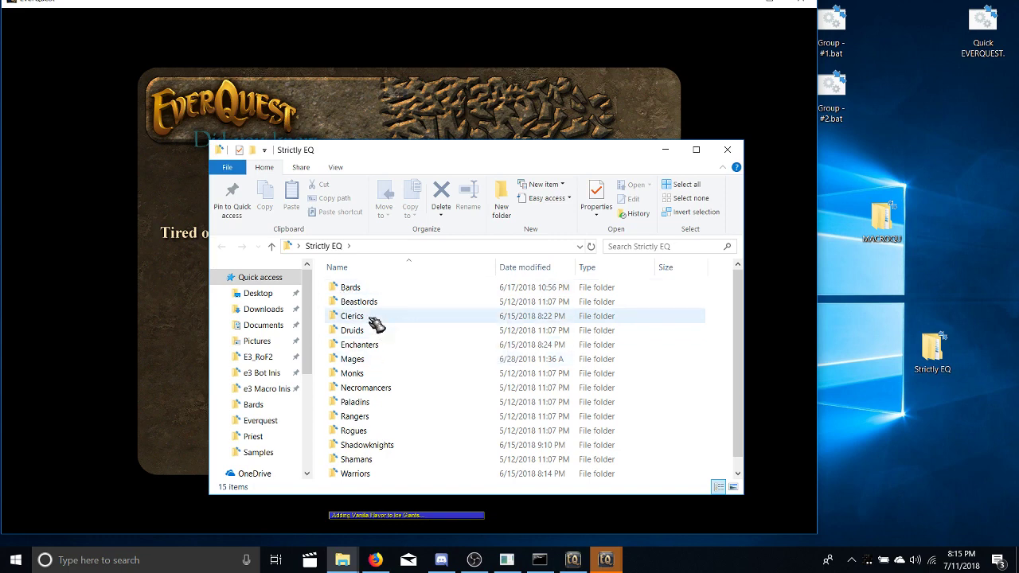
pyautogui.doubleClick(385, 474)
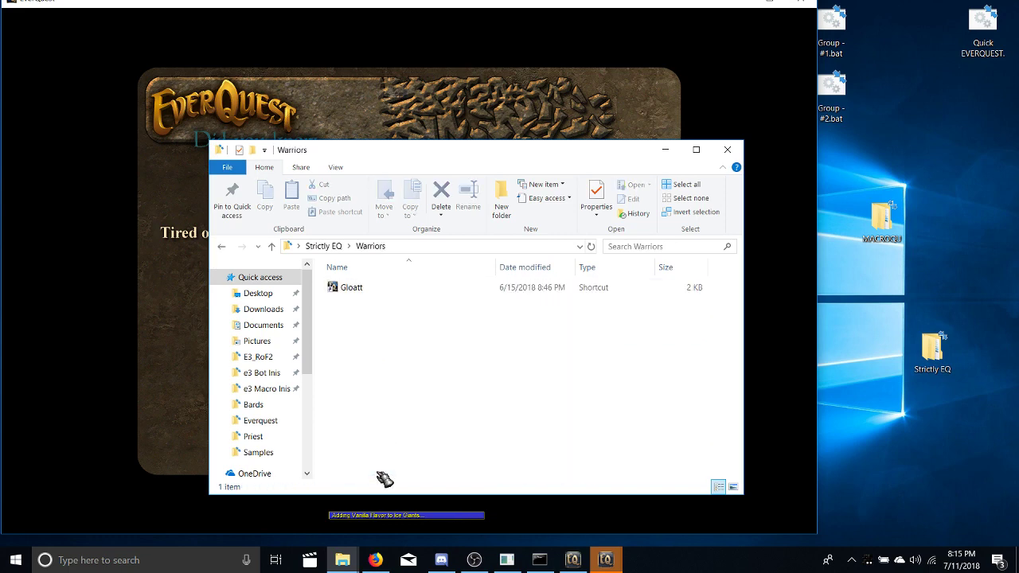
pyautogui.rightClick(399, 292)
pyautogui.click(445, 531)
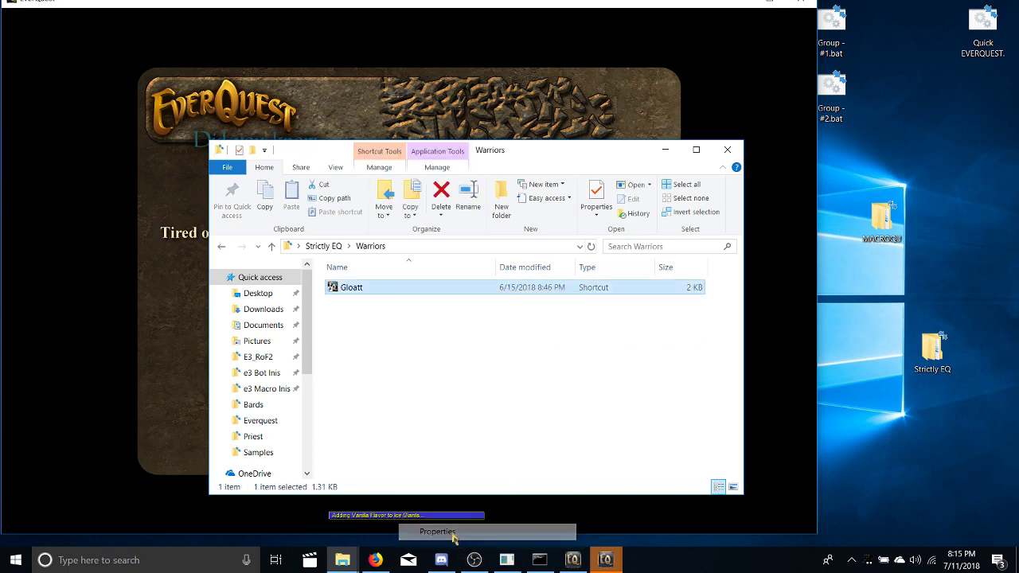
# - Highlight the login argument at the end of the Gloatt shortcut's target to examine it
pyautogui.click(635, 328)
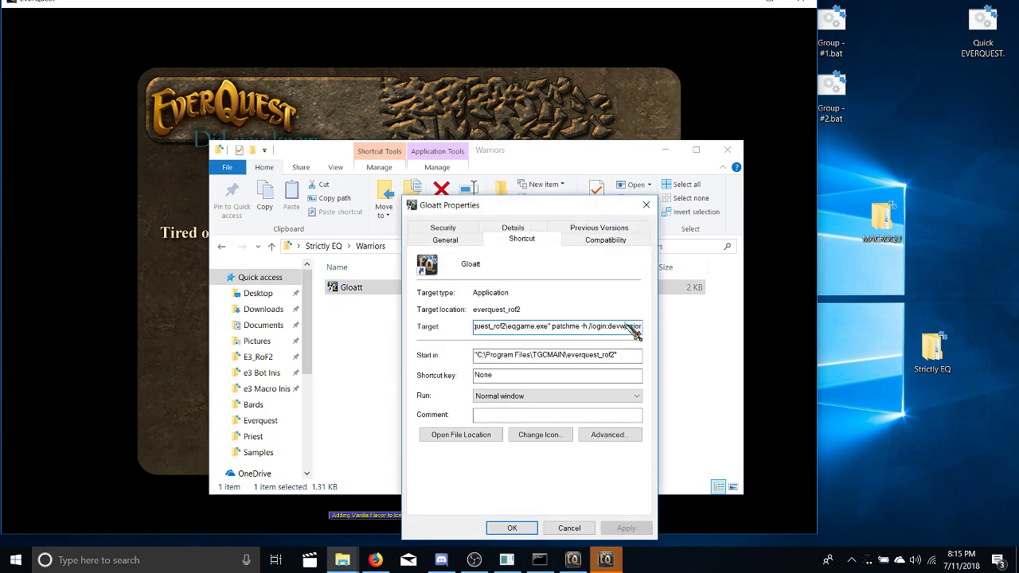
pyautogui.click(589, 328)
pyautogui.moveTo(589, 329); pyautogui.dragTo(625, 338)
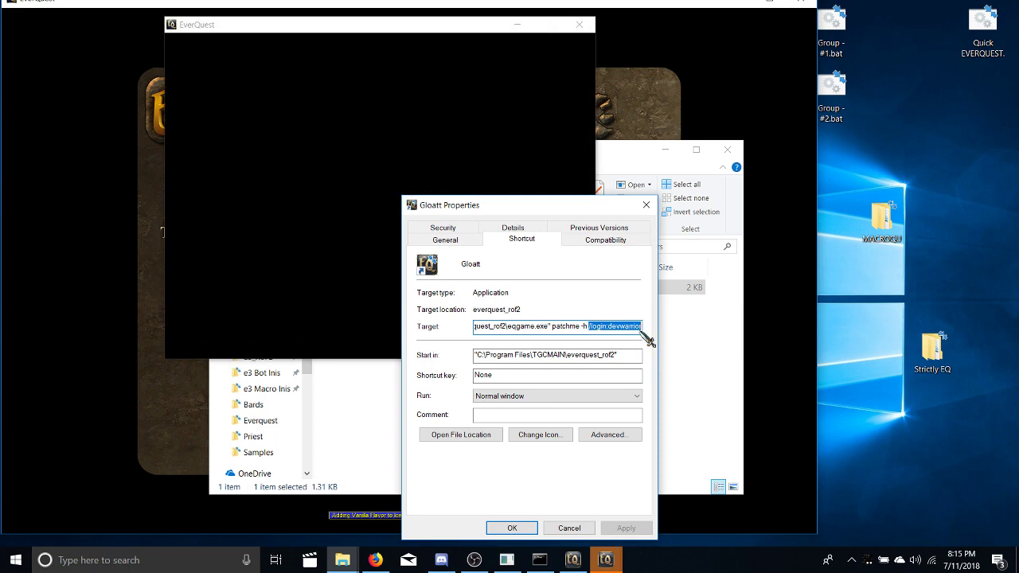
# - Close the Gloatt shortcut's properties and maximize the Gloatt game window
pyautogui.click(631, 330)
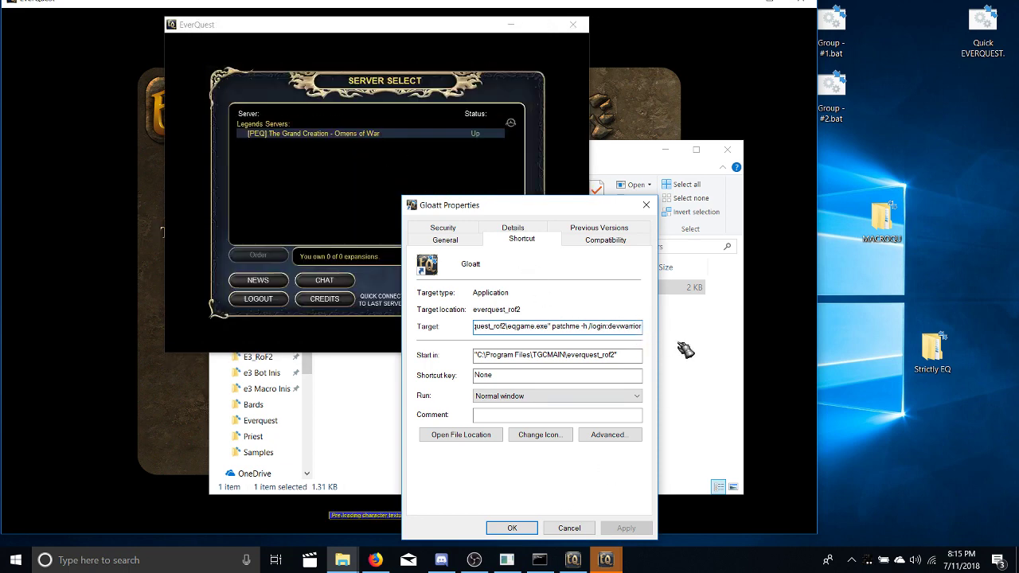
pyautogui.click(647, 206)
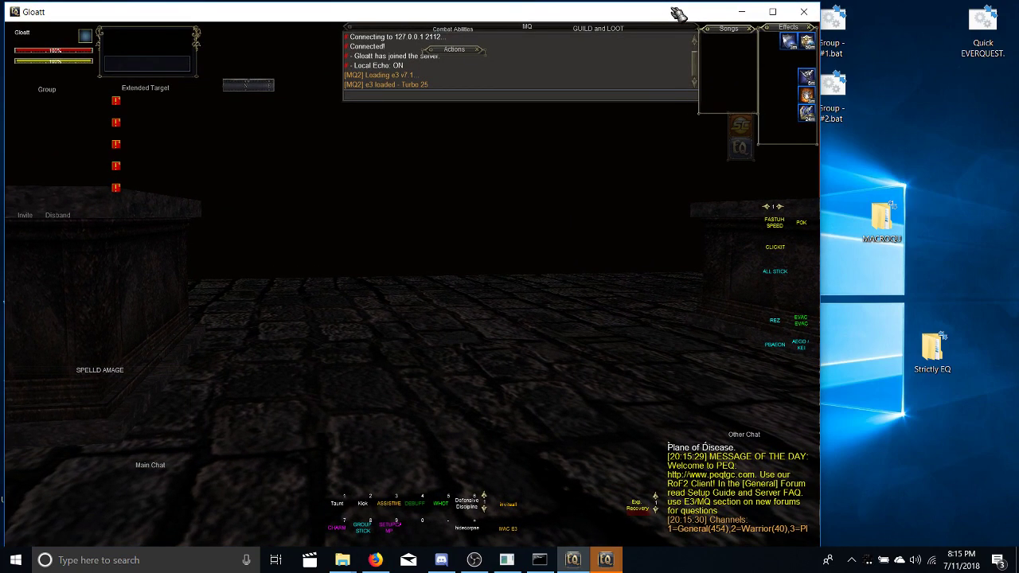
pyautogui.click(768, 10)
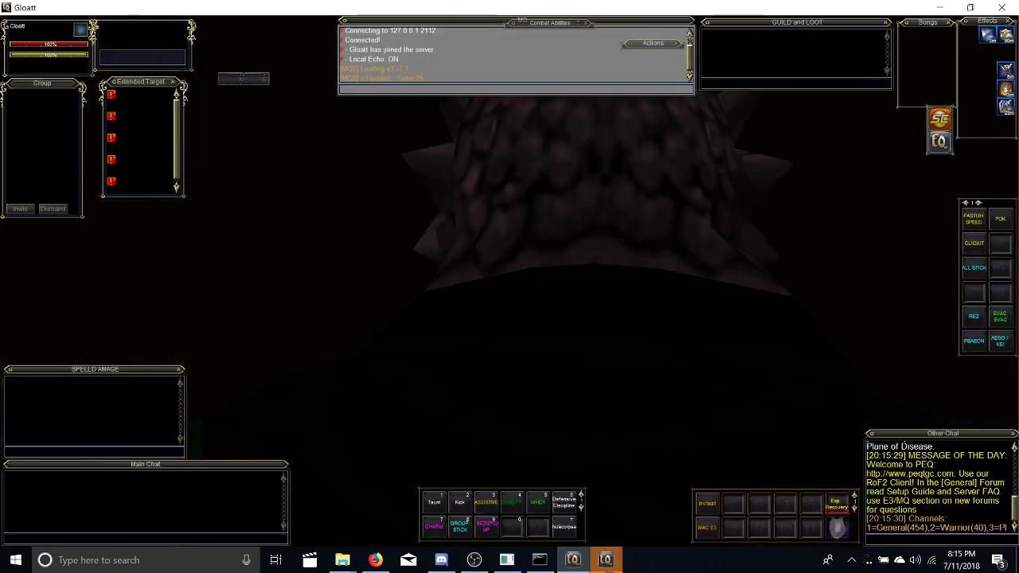
# - Pull the camera back behind Gloatt and walk the character around to view the surroundings
pyautogui.rightClick(580, 408)
pyautogui.scroll(-5, 580, 408)
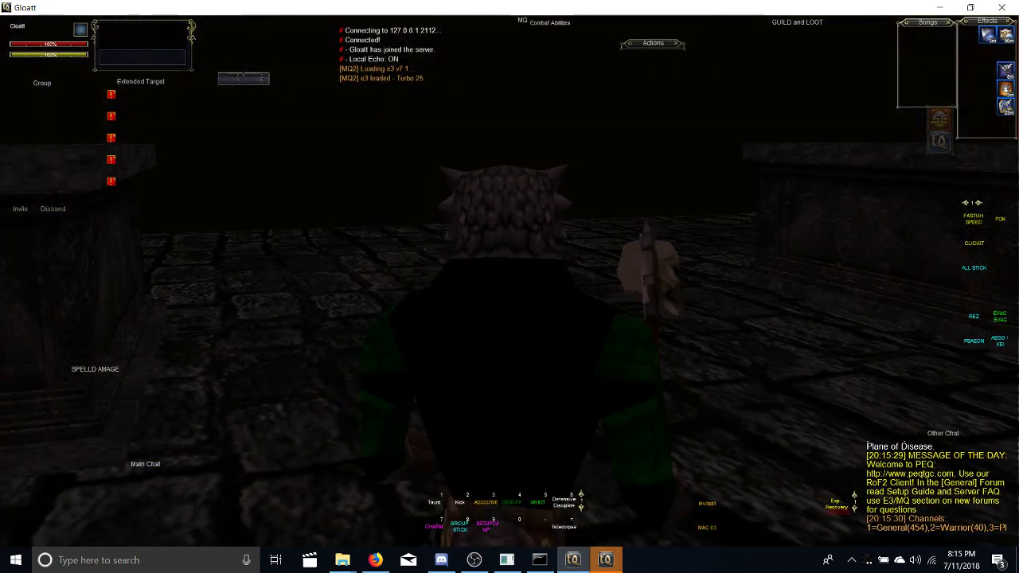
pyautogui.scroll(-3, 581, 394)
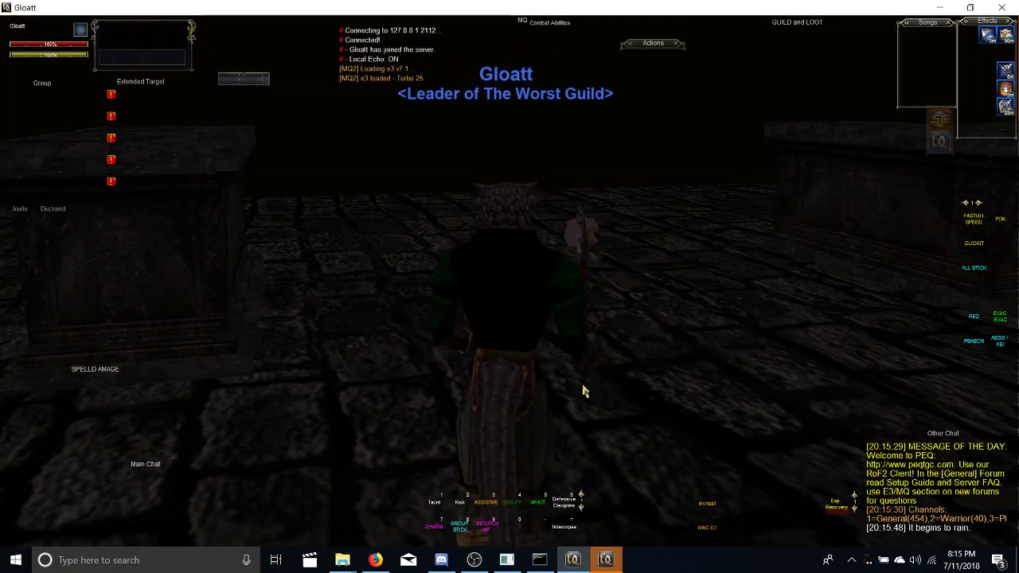
pyautogui.scroll(-3, 568, 405)
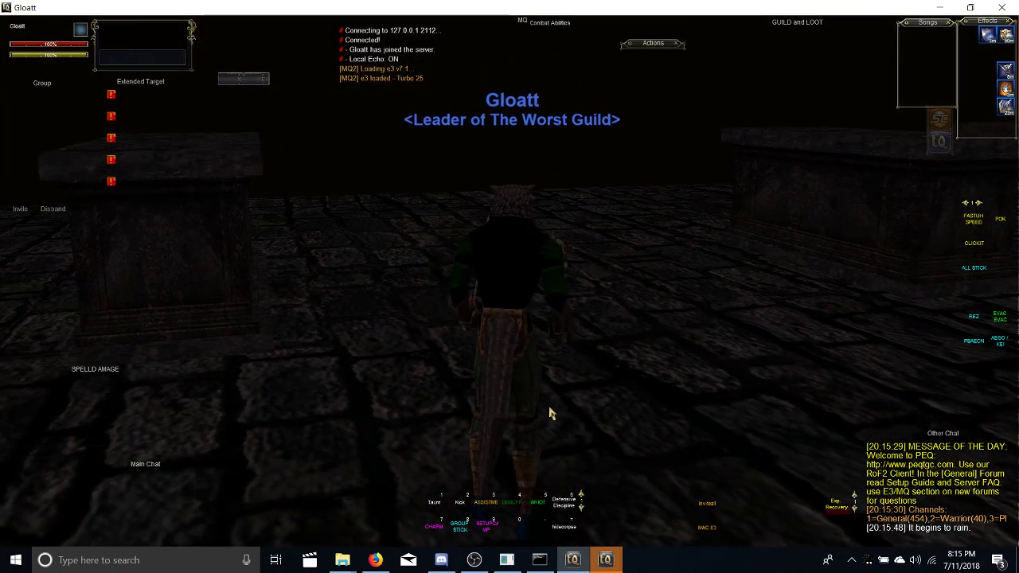
pyautogui.press('Right')
pyautogui.press('Up')
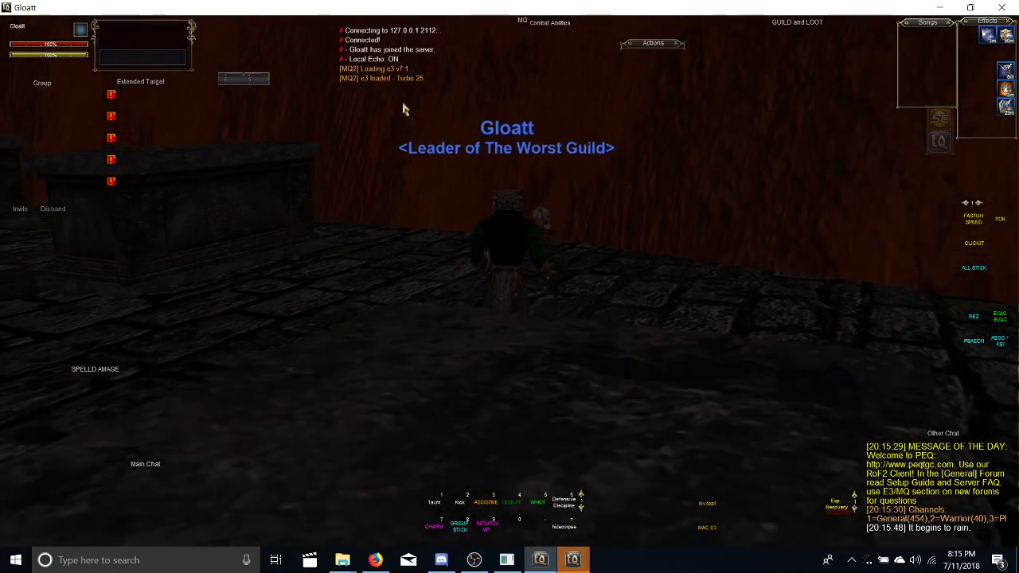
pyautogui.press('Right')
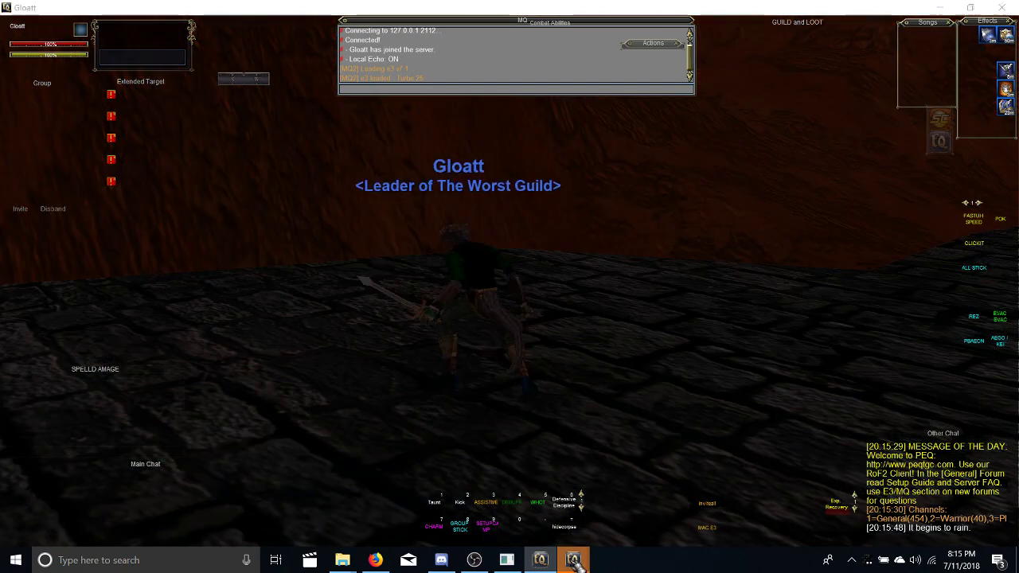
# - Preview the other EverQuest windows to check their loading progress and return to Gloatt
pyautogui.moveTo(549, 557)
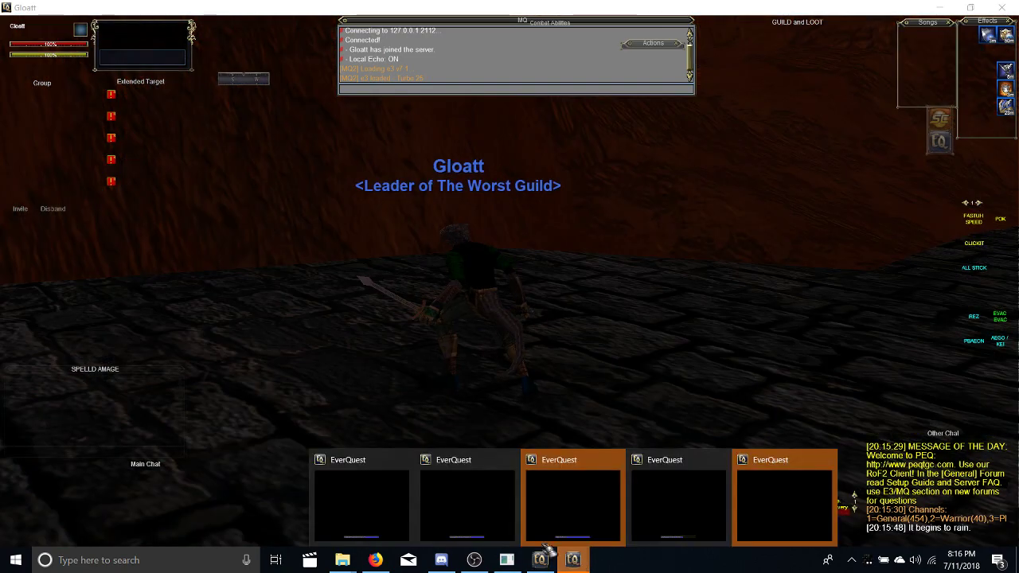
pyautogui.click(678, 518)
pyautogui.moveTo(543, 257); pyautogui.dragTo(565, 172)
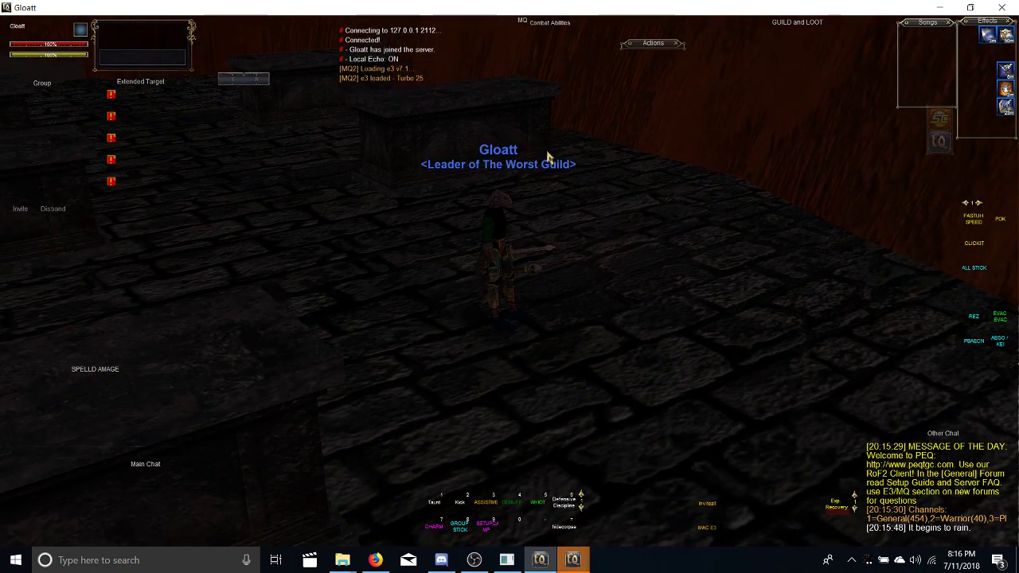
# - Target Gloatt, examine the character's inventory and stats, and close the inventory
pyautogui.click(511, 189)
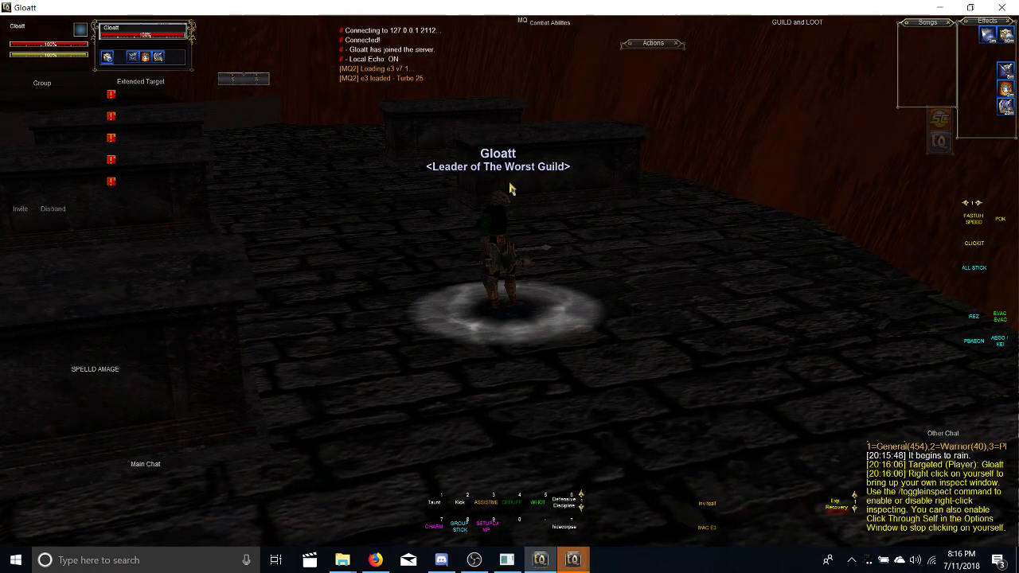
pyautogui.press('i')
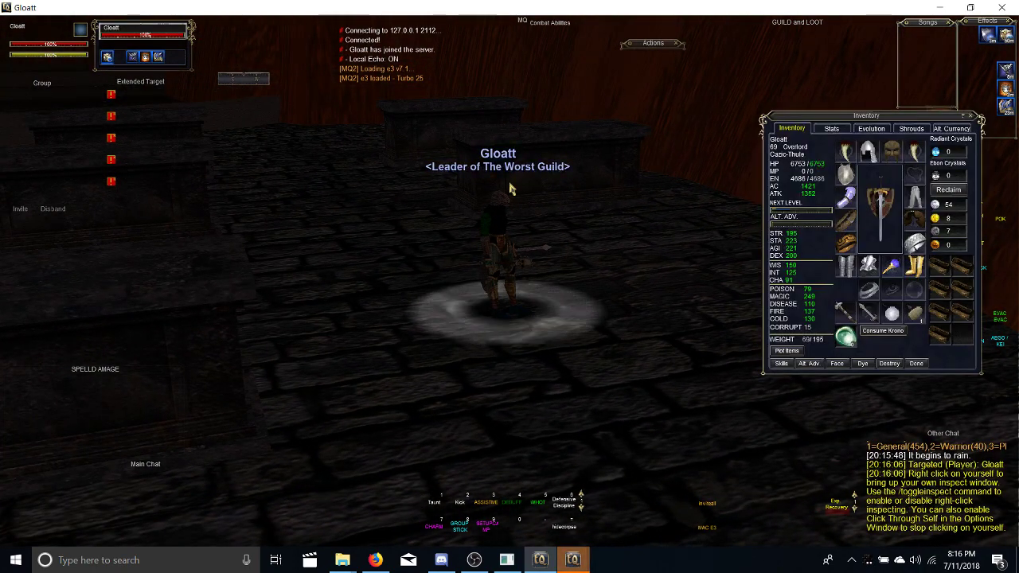
pyautogui.press('i')
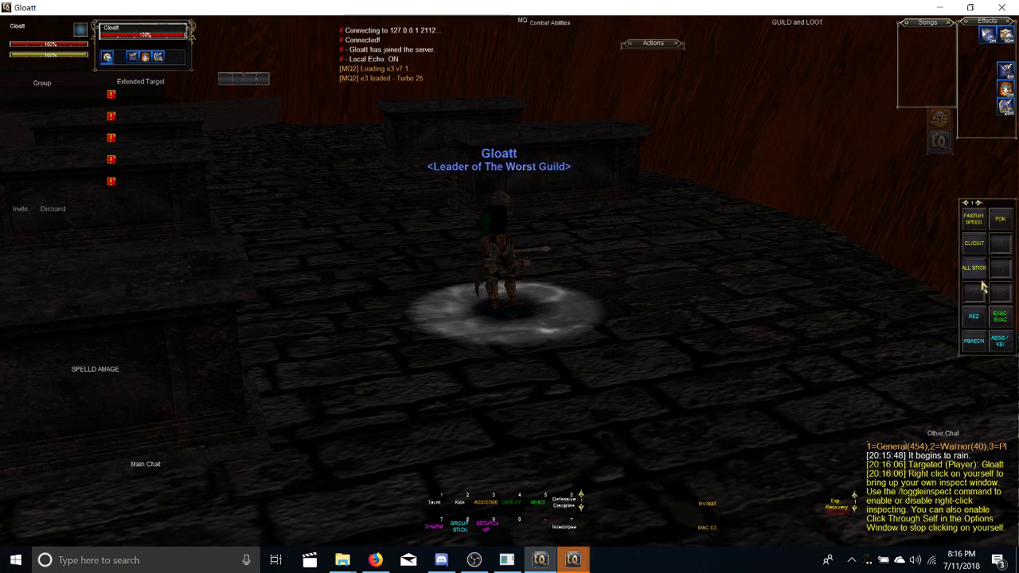
pyautogui.moveTo(316, 155); pyautogui.dragTo(549, 236)
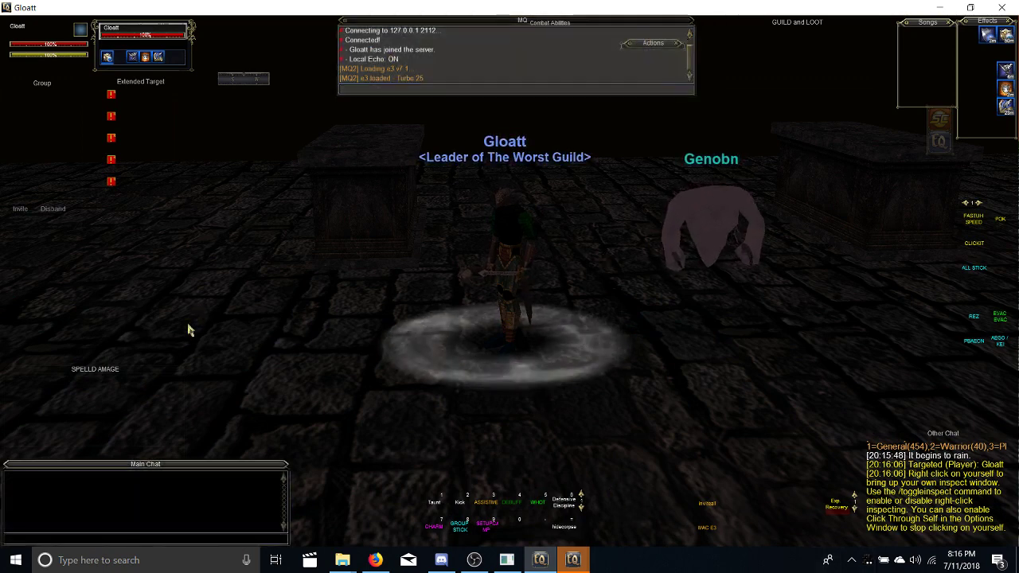
# - Examine the command behind Gloatt's AEGO / KEI social and close it without changes
pyautogui.rightClick(1011, 350)
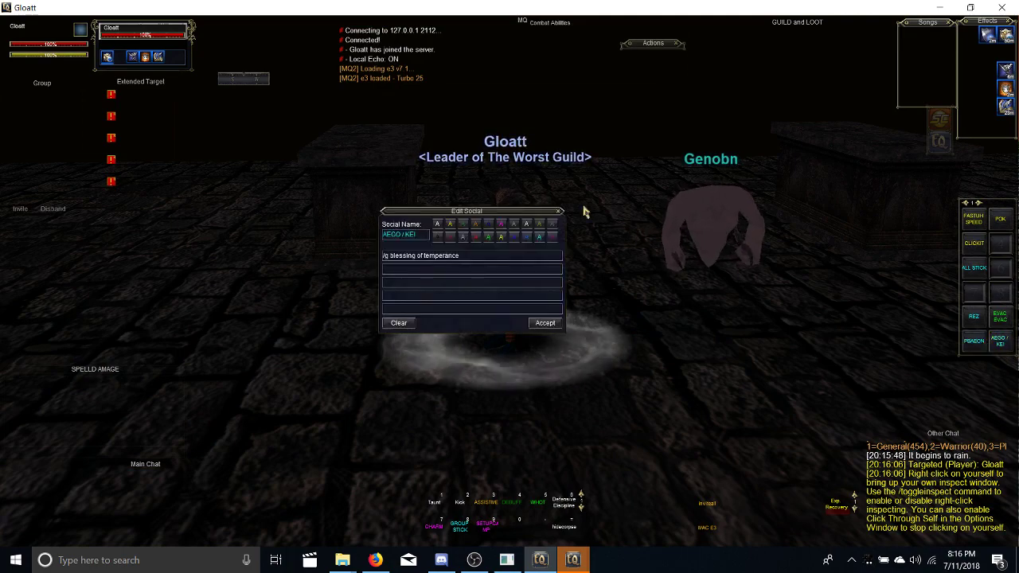
pyautogui.click(557, 207)
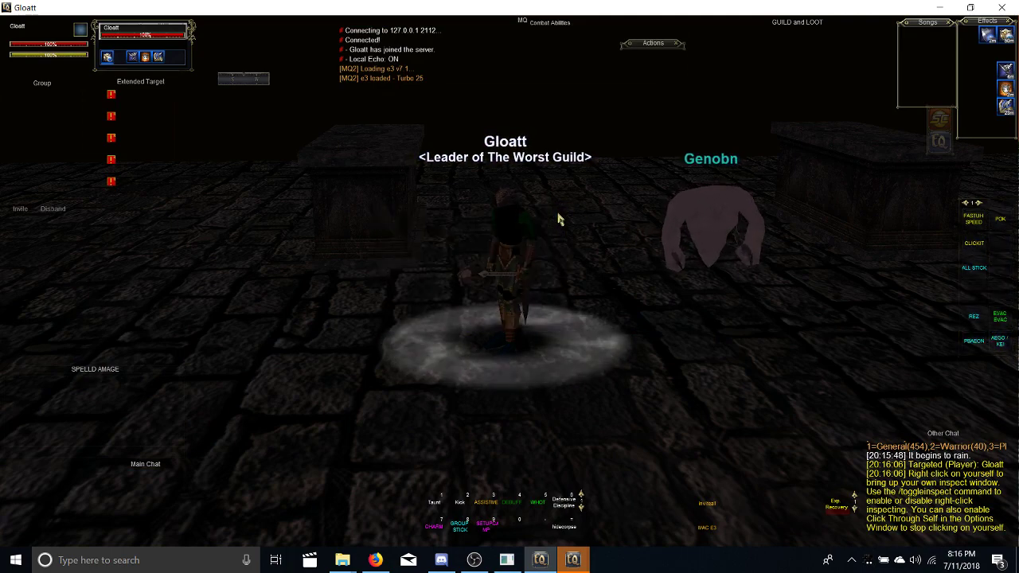
pyautogui.rightClick(569, 223)
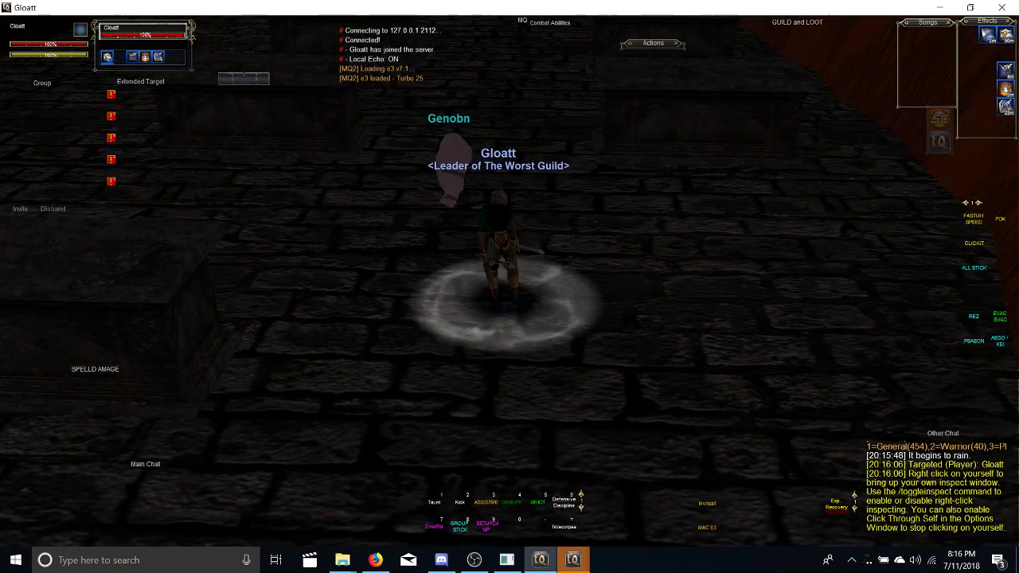
pyautogui.press('Left')
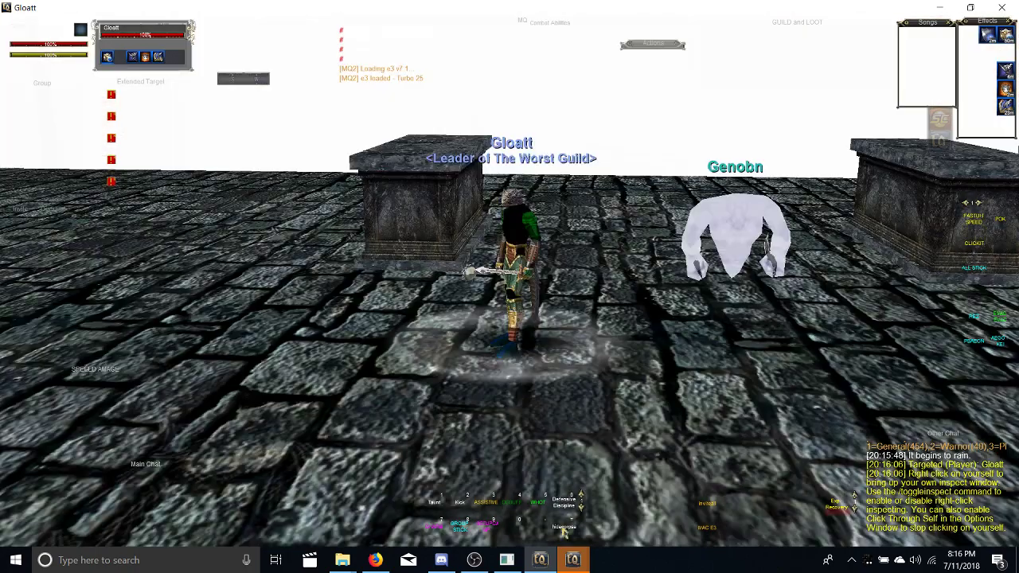
# - Preview the loading EverQuest clients, check the YouTube upload in Firefox, and return to the Gloatt game window
pyautogui.moveTo(573, 559)
pyautogui.moveTo(402, 466)
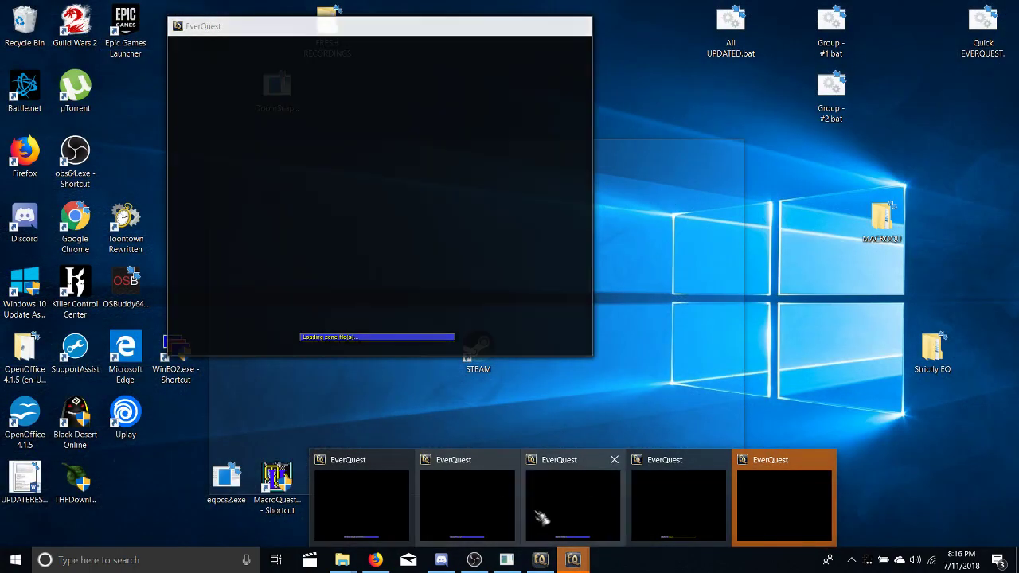
pyautogui.moveTo(643, 537)
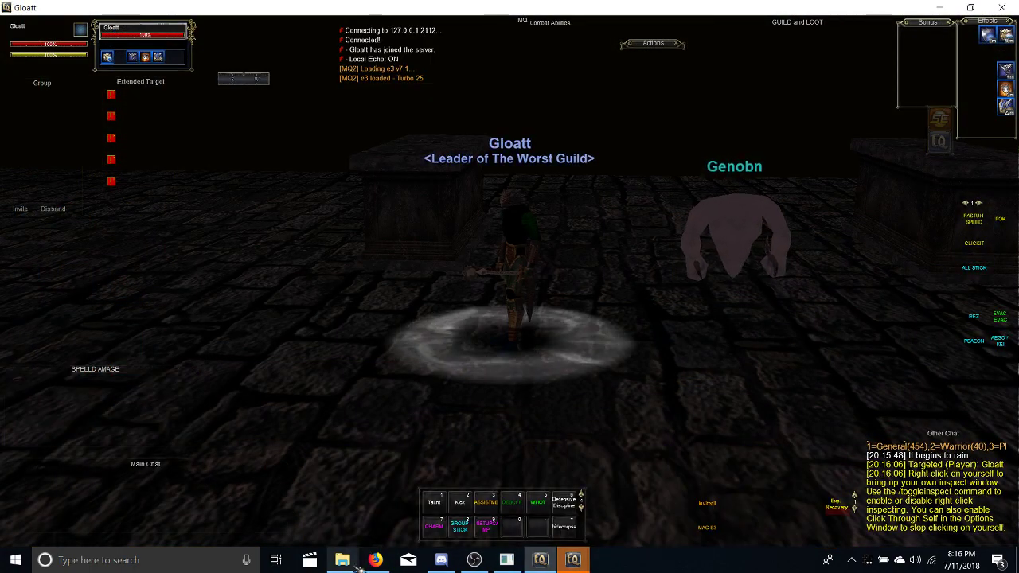
pyautogui.click(375, 559)
pyautogui.click(236, 7)
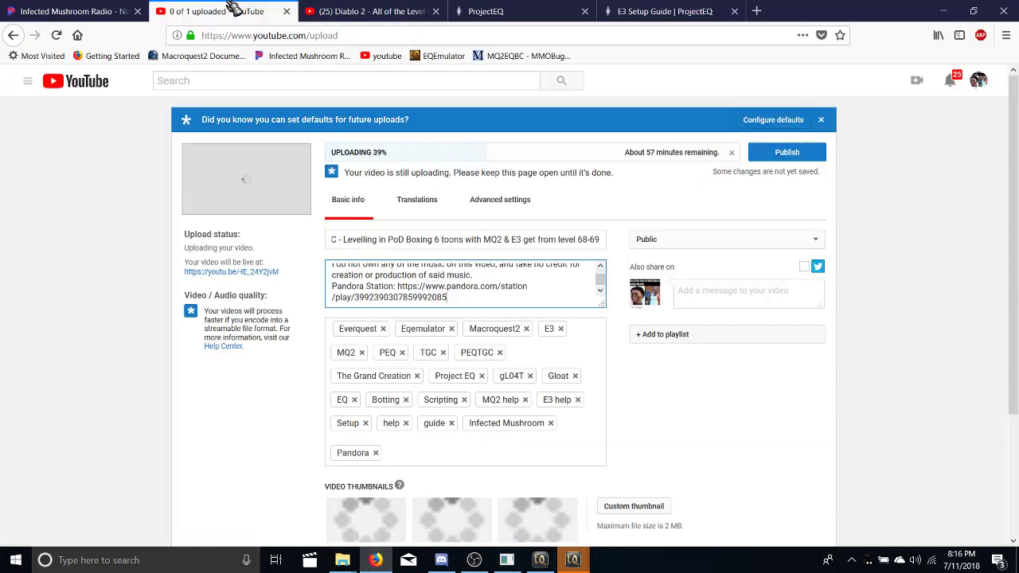
pyautogui.click(949, 10)
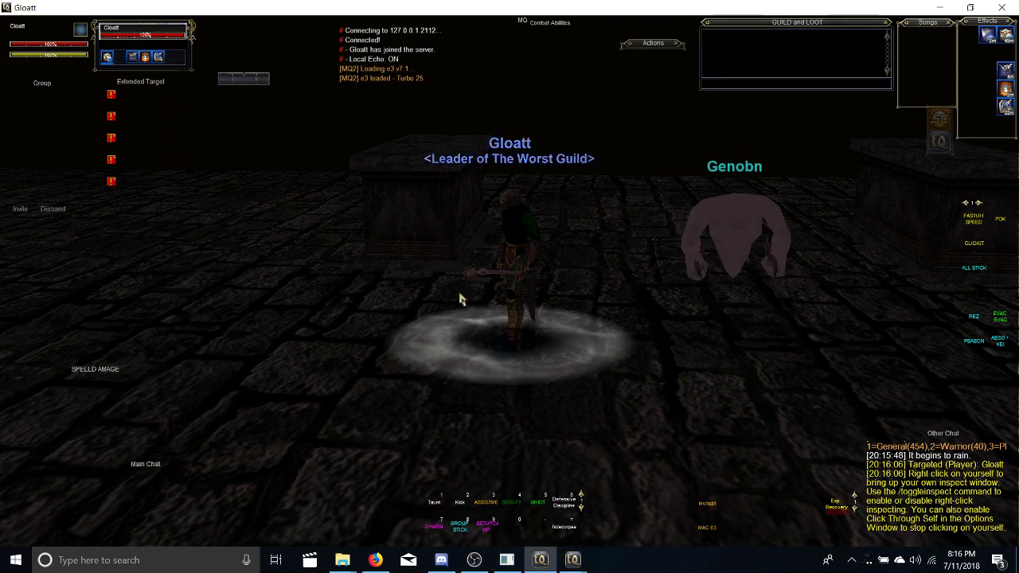
# - Check the remaining EverQuest clients again and look around Gloatt for the arriving characters
pyautogui.moveTo(573, 559)
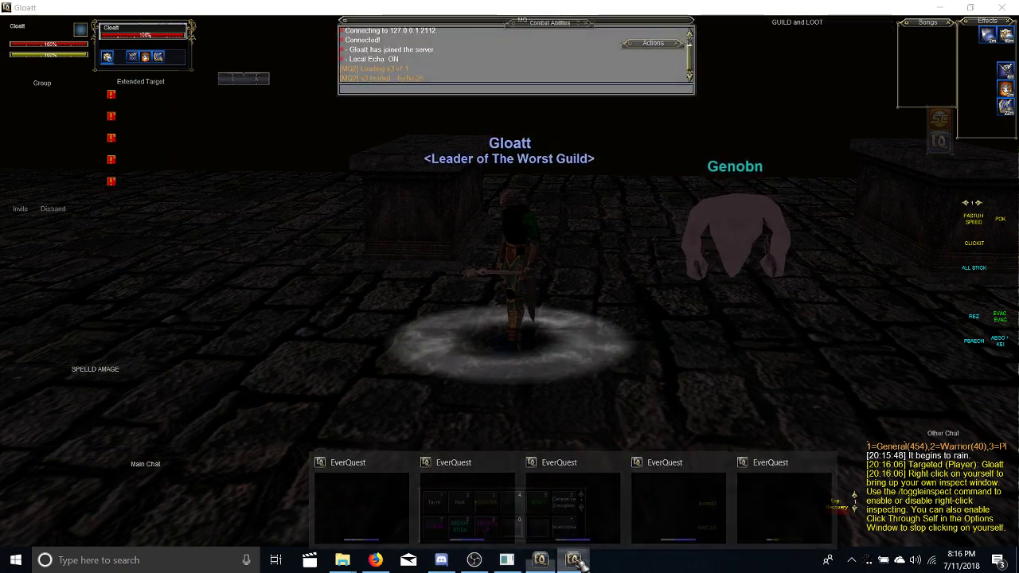
pyautogui.click(375, 513)
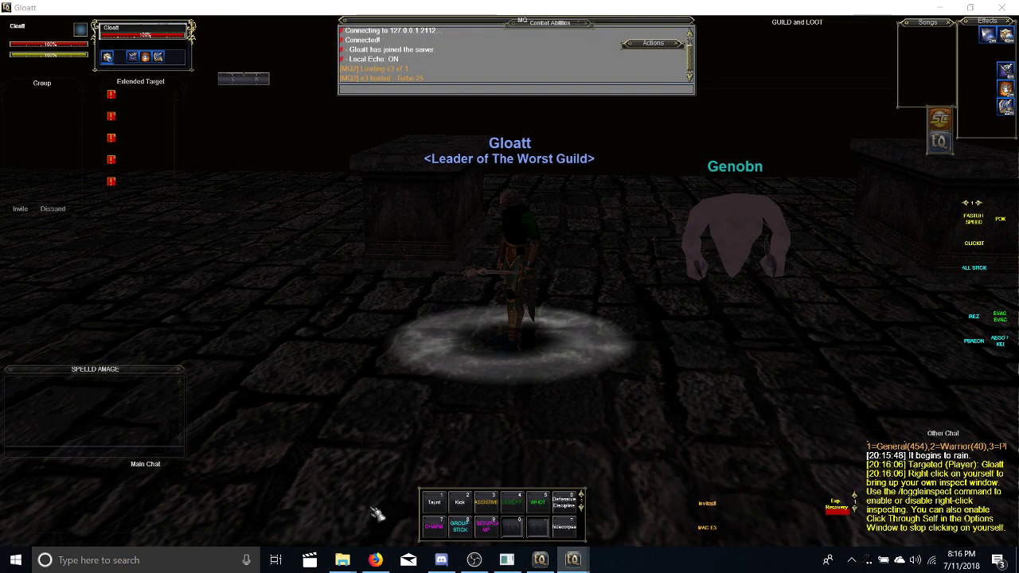
pyautogui.rightClick(698, 414)
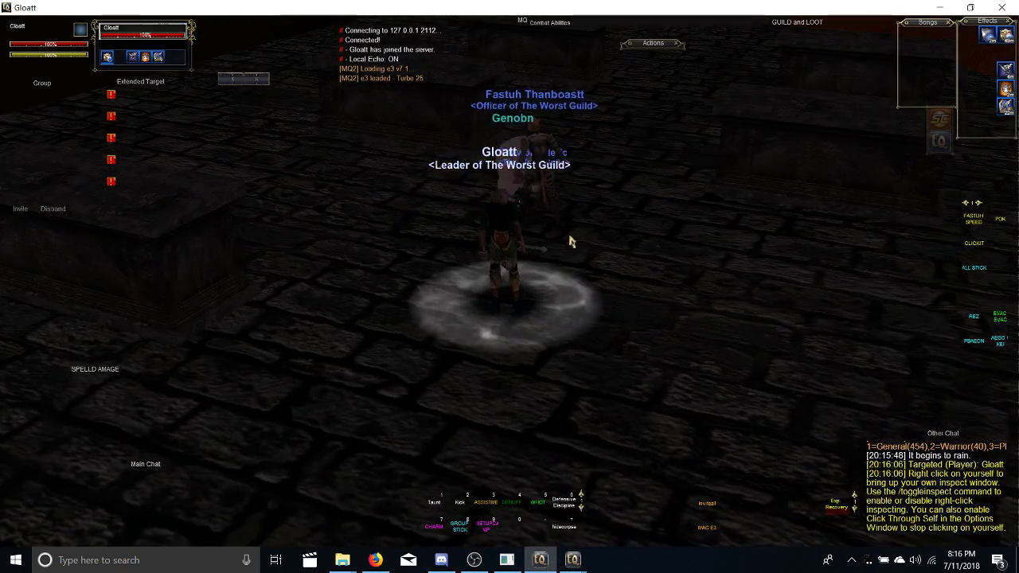
pyautogui.rightClick(514, 171)
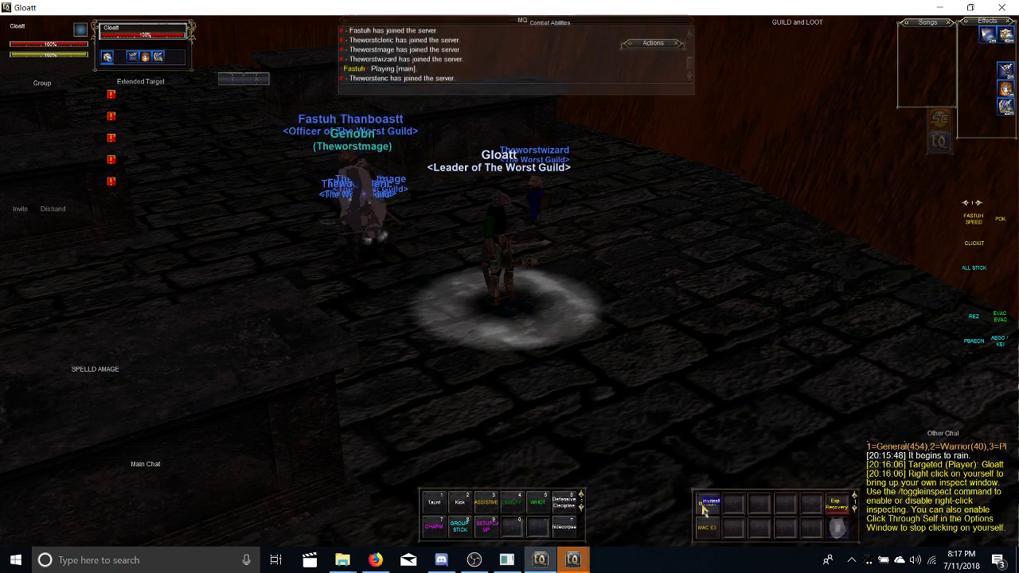
# - Run Gloatt's group invite social, repeating it for the characters still missing from the group
pyautogui.click(705, 508)
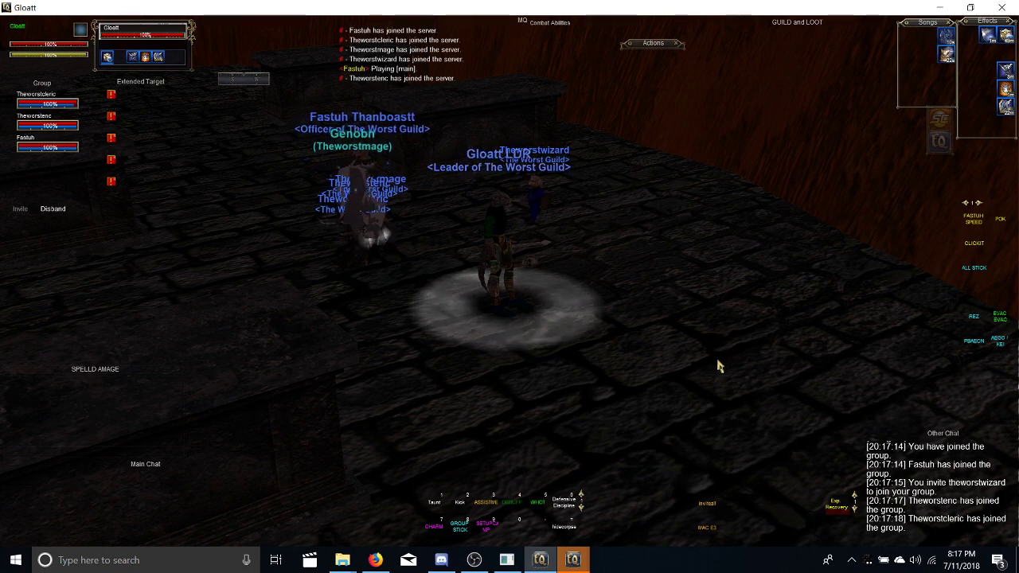
pyautogui.press('a')
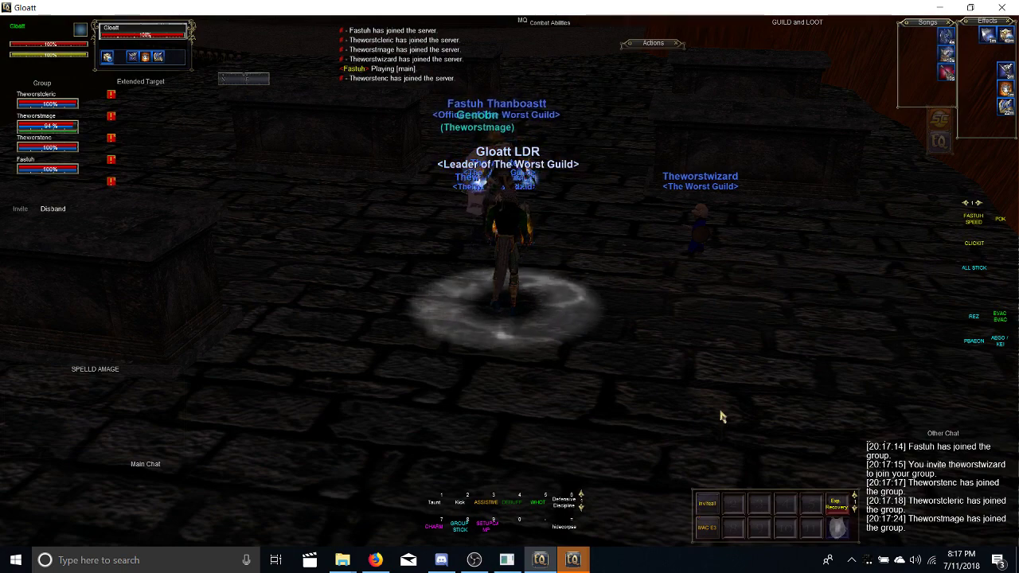
pyautogui.click(707, 503)
# - Examine the command lines of the MAC E3 social and accept it unchanged
pyautogui.rightClick(714, 538)
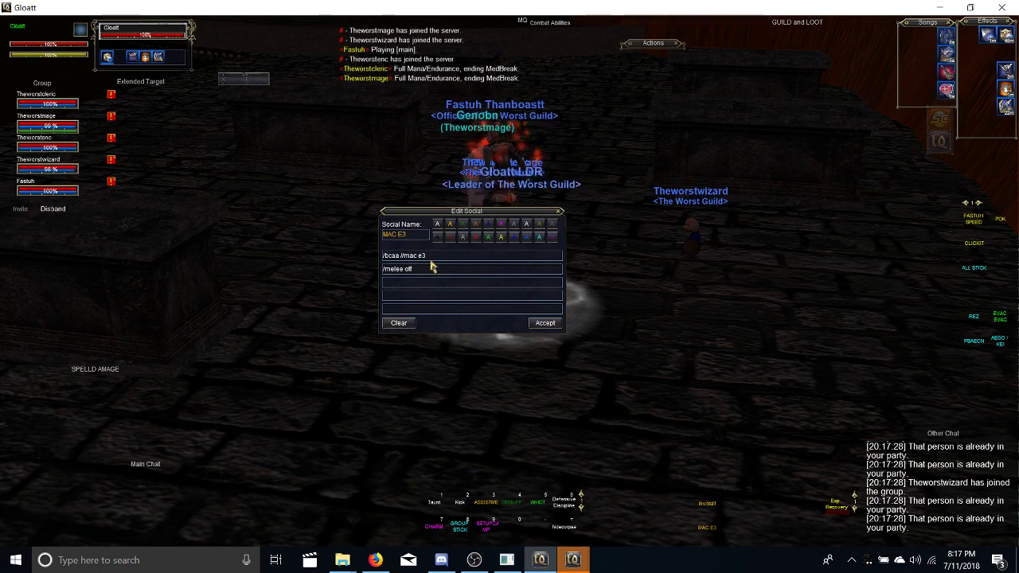
pyautogui.click(545, 322)
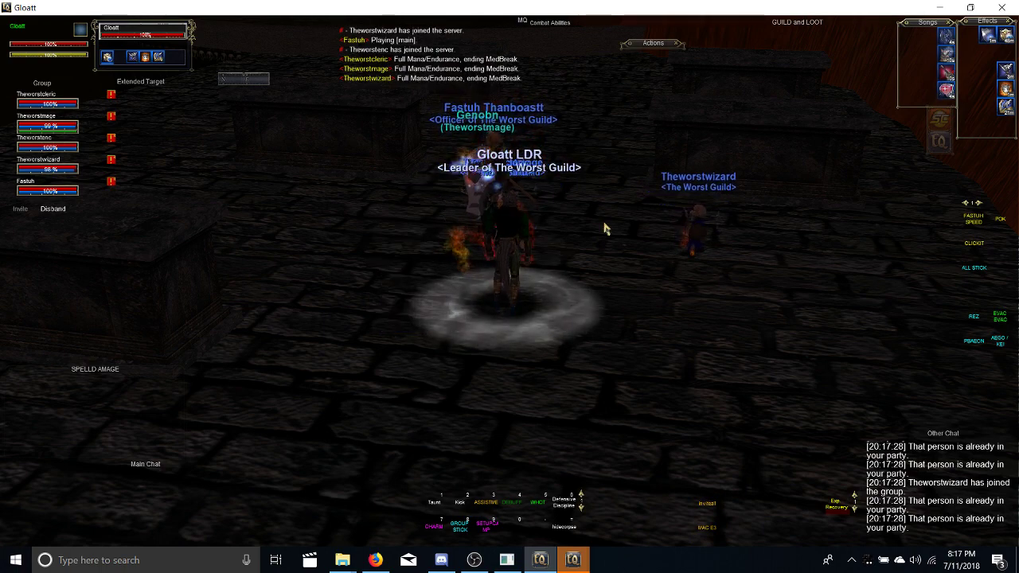
# - Turn Gloatt and the camera around to observe the group members casting buffs and gathering nearby
pyautogui.press('d')
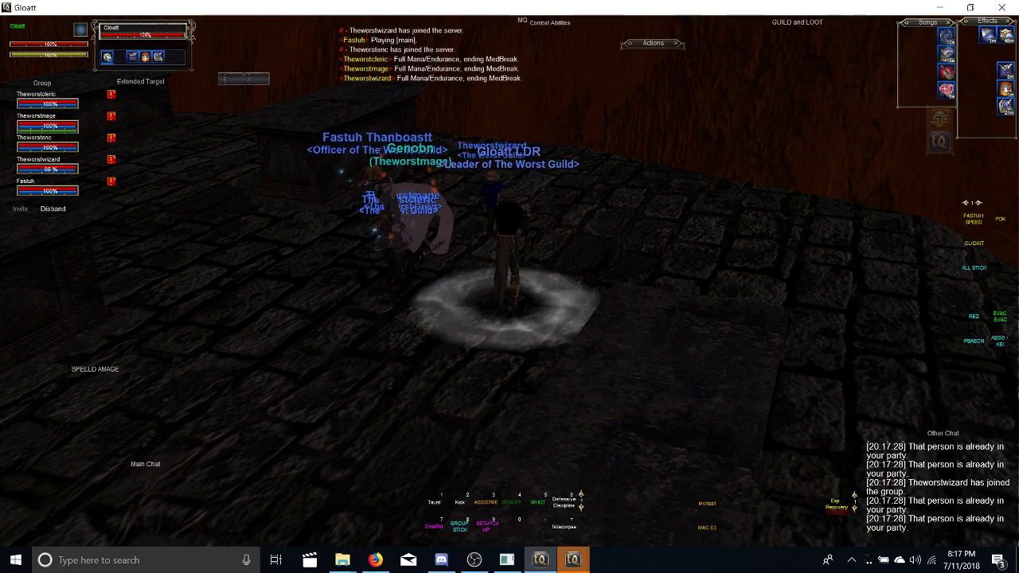
pyautogui.press('a')
pyautogui.press('a')
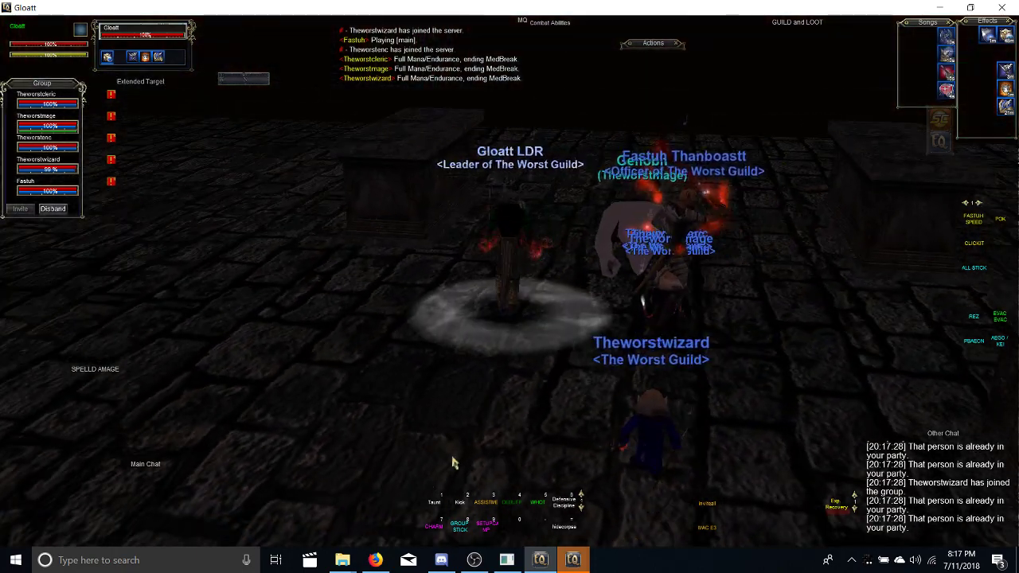
pyautogui.press('Right')
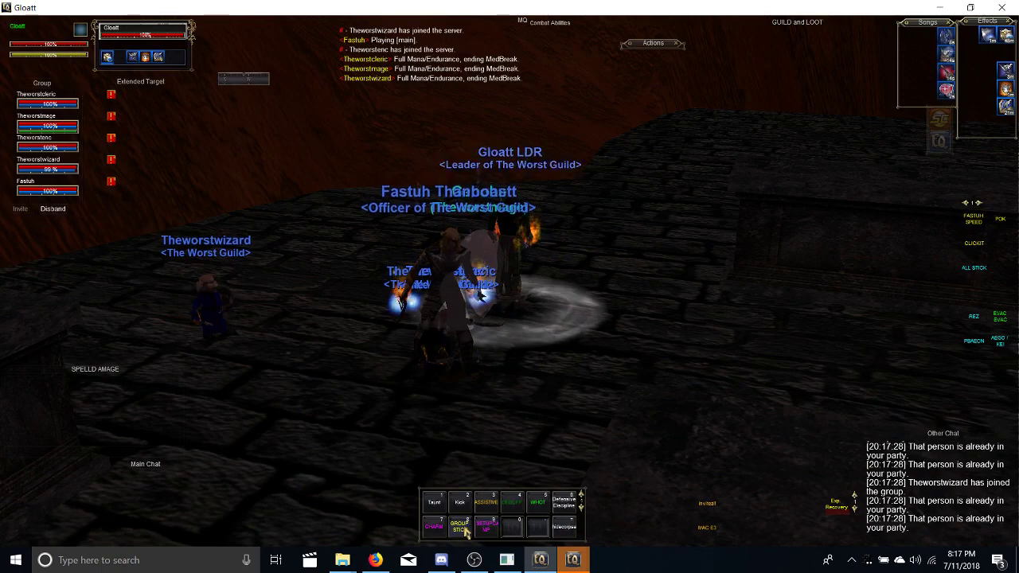
pyautogui.press('Right')
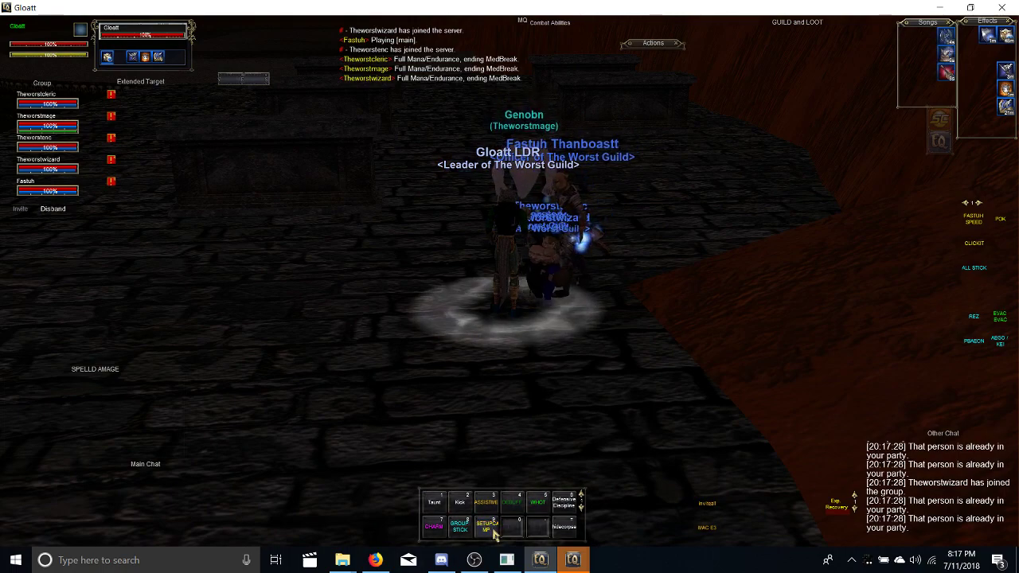
pyautogui.press('Left')
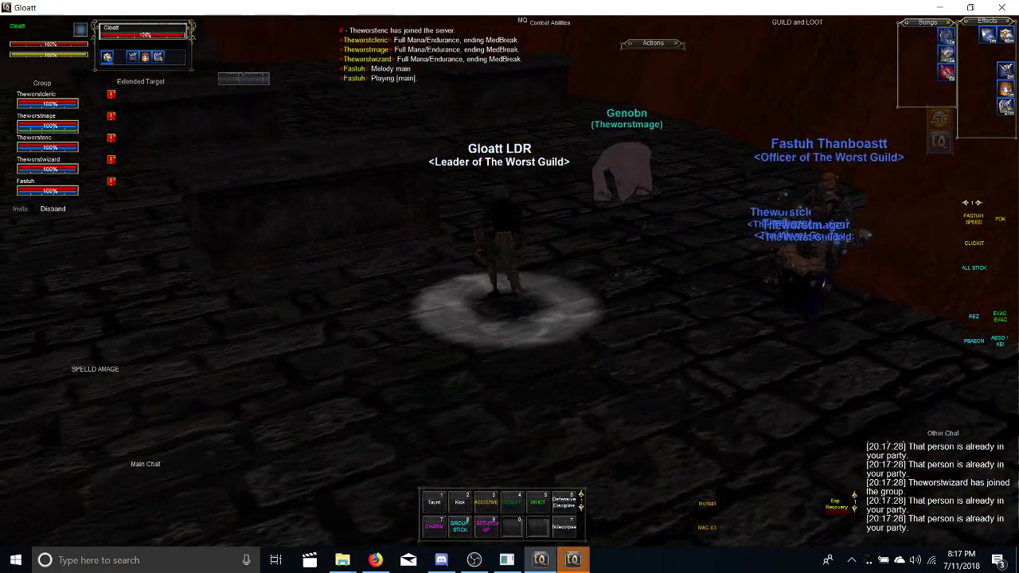
# - Run Gloatt off the stone platform onto the red hillside and turn around to see the group members following
pyautogui.press('Right')
pyautogui.press('Left')
pyautogui.press('Left')
pyautogui.press('Right')
pyautogui.press('Right')
pyautogui.press('Up')
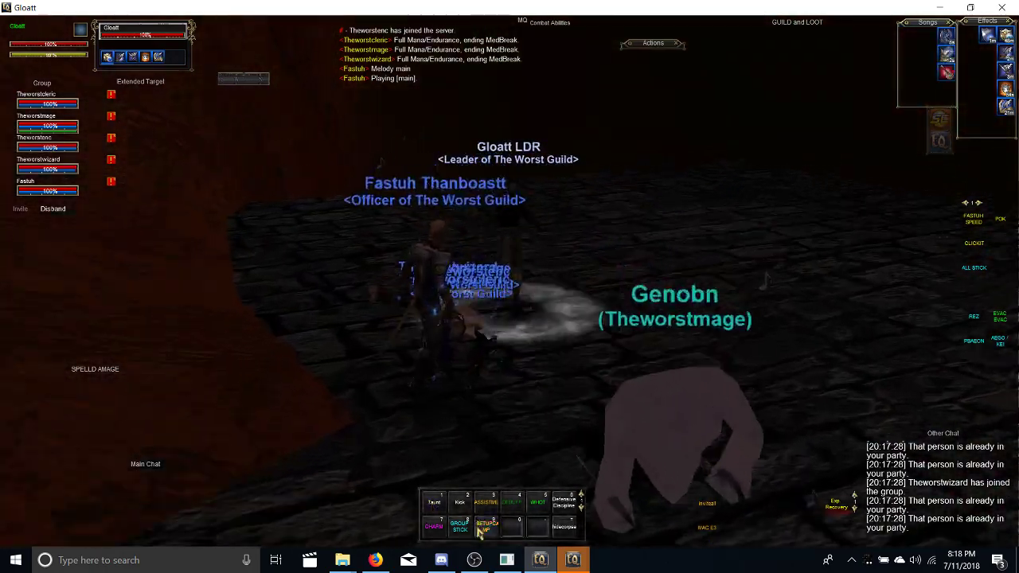
pyautogui.press('Up')
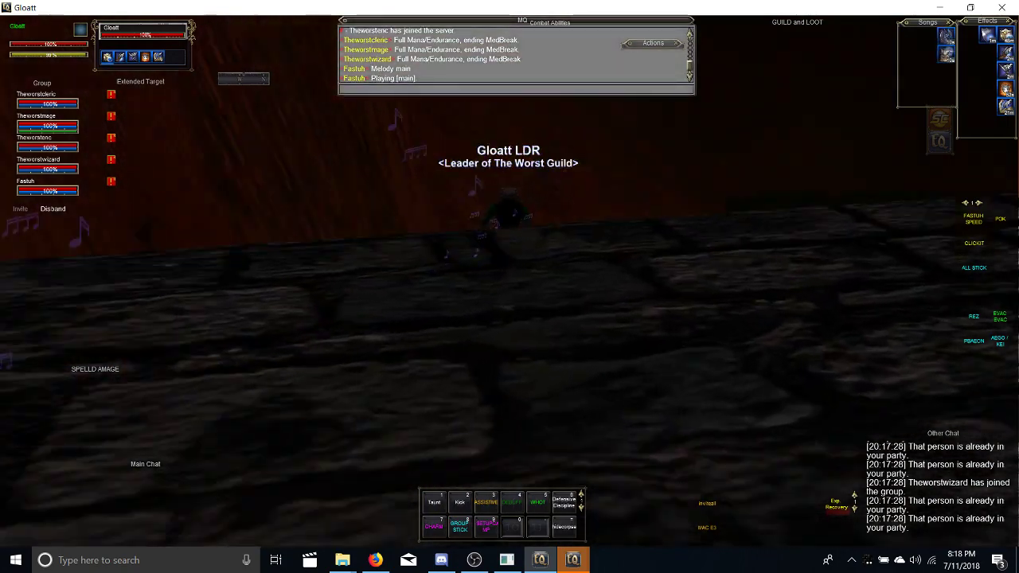
pyautogui.press('Up')
pyautogui.press('Right')
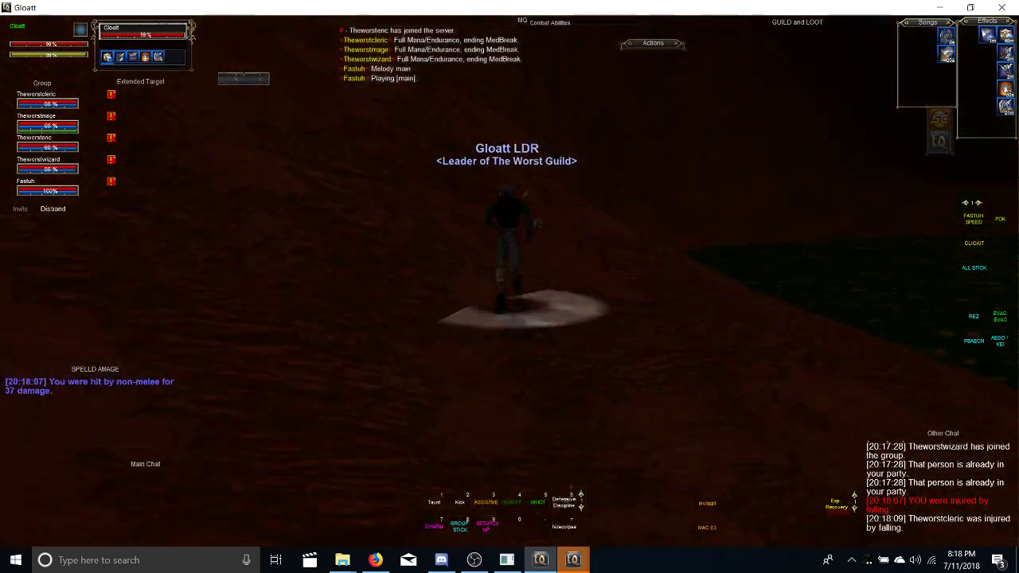
pyautogui.press('Right')
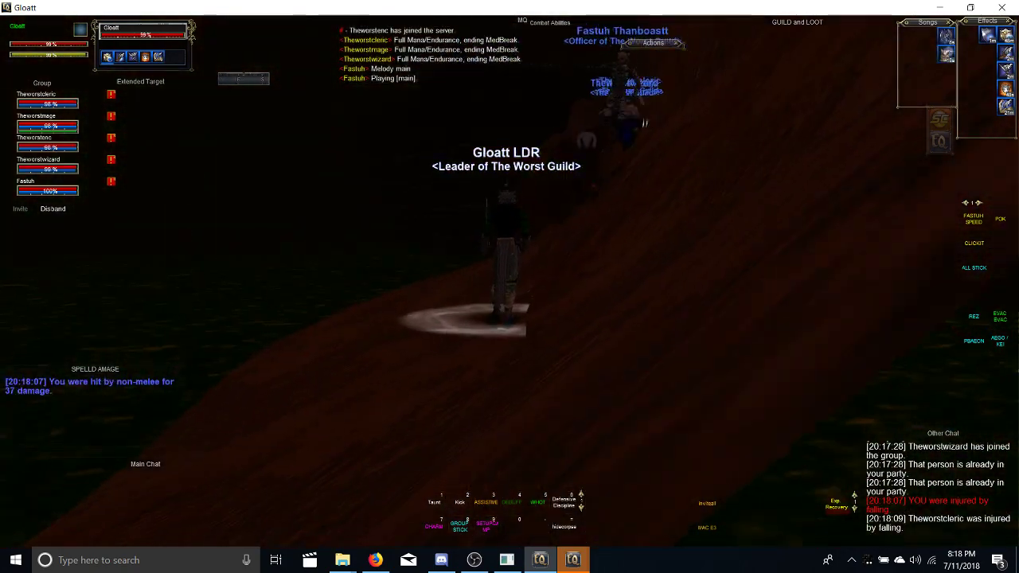
pyautogui.press('Right')
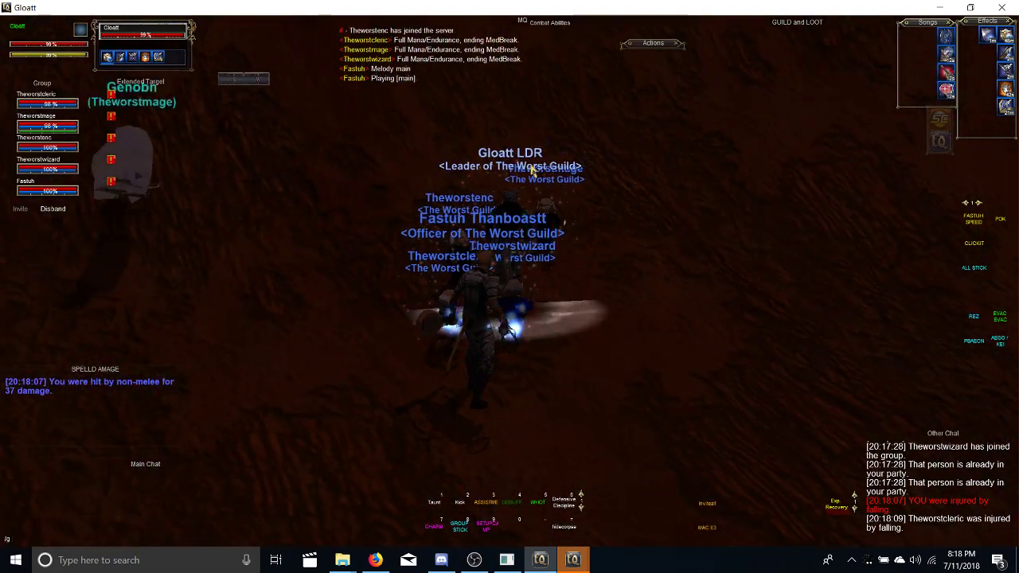
# - Request buffs in group chat with "Voice quellious", the corrected "voice of quellious" and "hand of virtue"
pyautogui.write('Voice quellious')
pyautogui.press('Return')
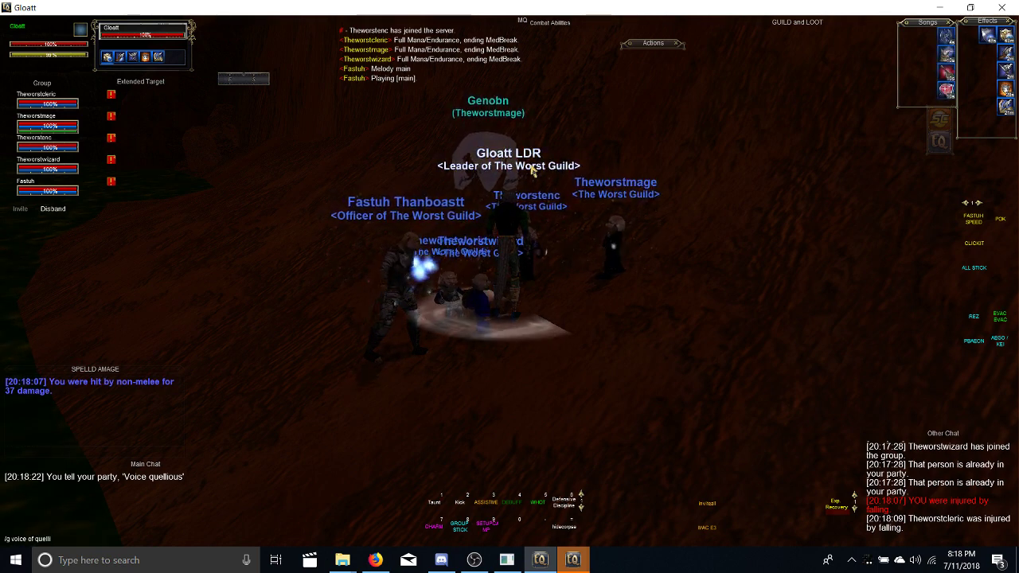
pyautogui.write('us')
pyautogui.press('Return')
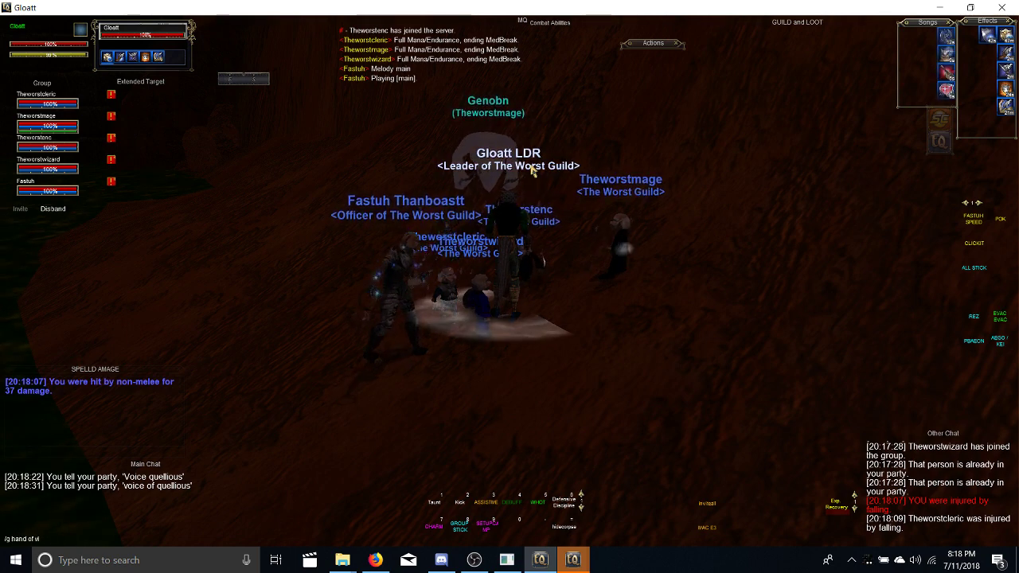
pyautogui.press('Return')
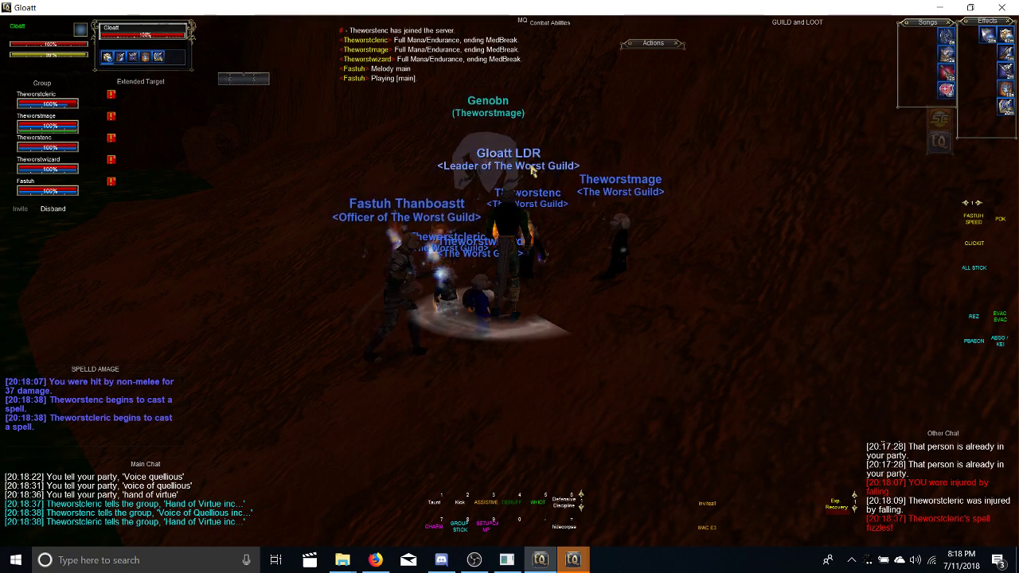
# - Target Fastuh and look around the group from several angles to watch the requested buffs being cast
pyautogui.rightClick(532, 169)
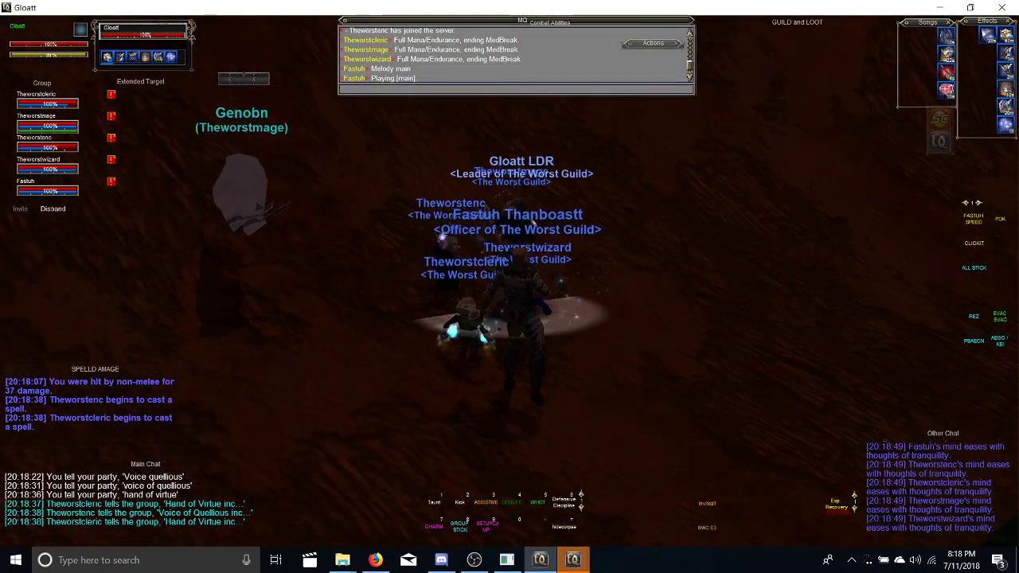
pyautogui.press('F6')
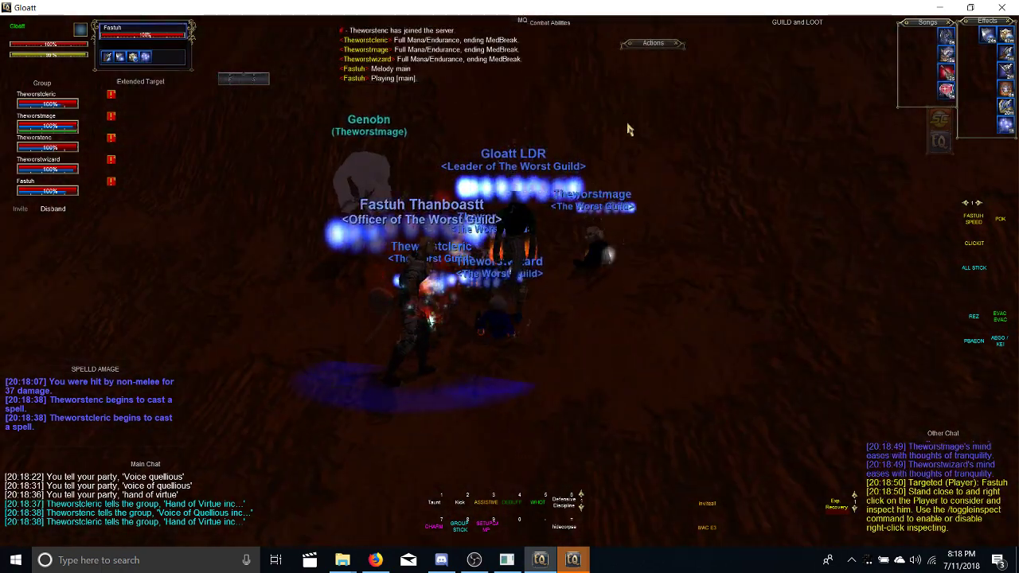
pyautogui.rightClick(635, 153)
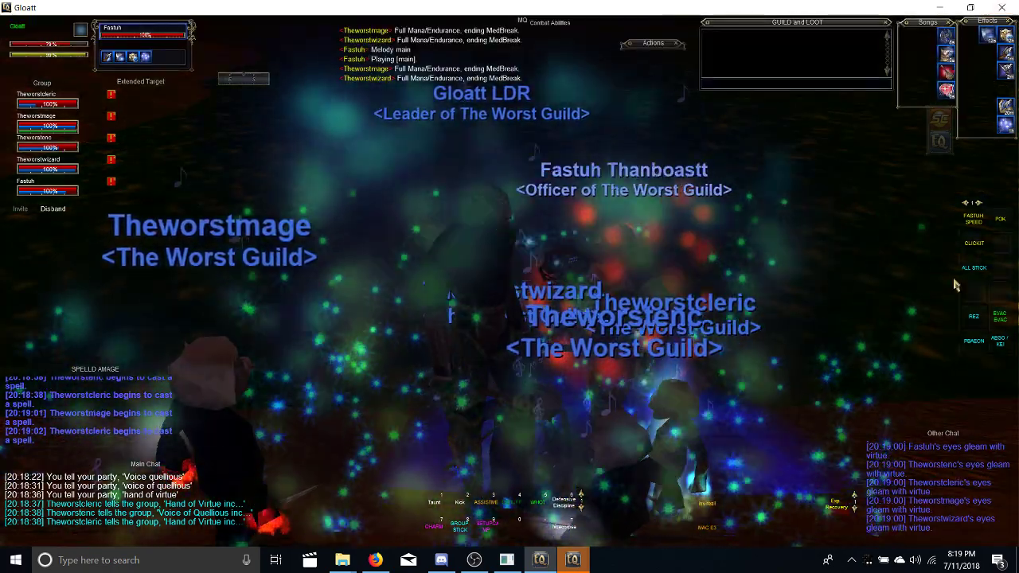
pyautogui.scroll(-5, 888, 318)
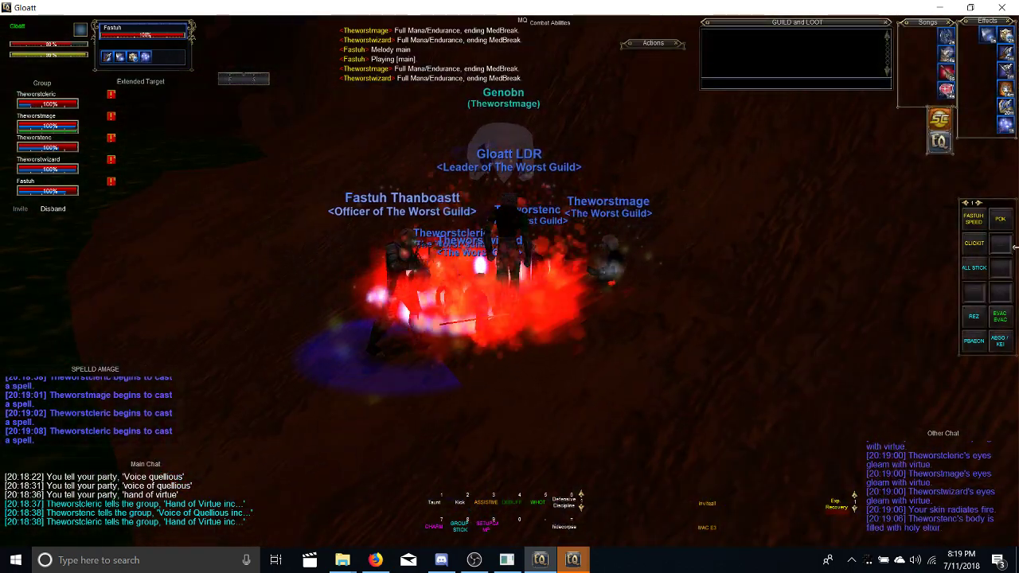
# - Run the POK social to have the wizard port the group to Knowledge, and clear the current target
pyautogui.click(999, 219)
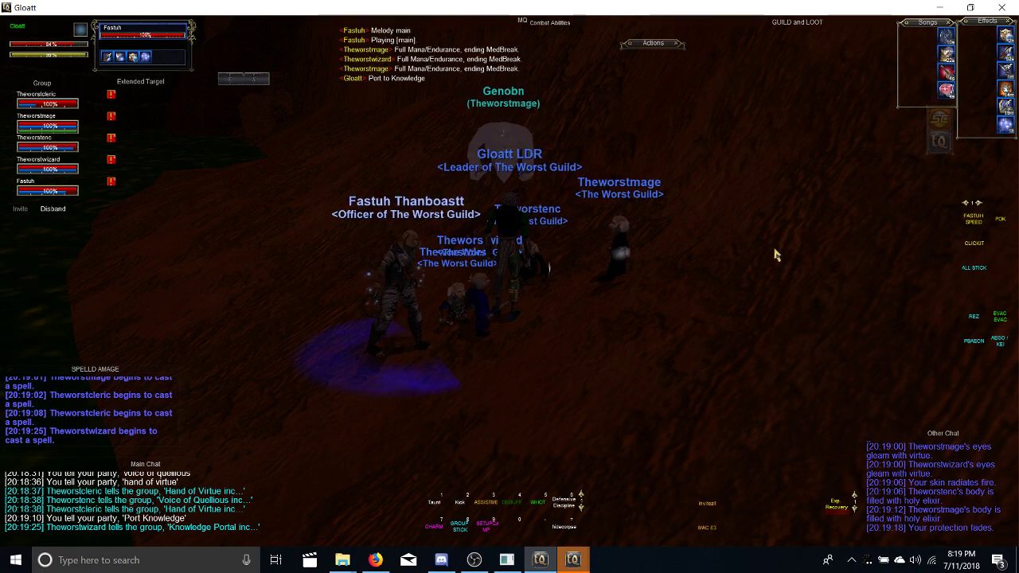
pyautogui.press('Escape')
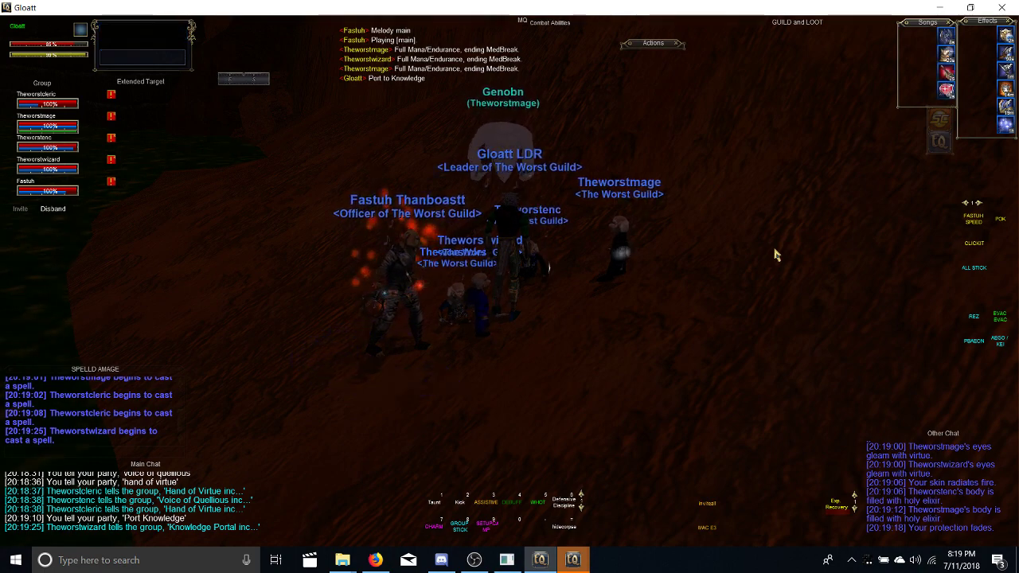
pyautogui.moveTo(776, 255); pyautogui.dragTo(589, 254)
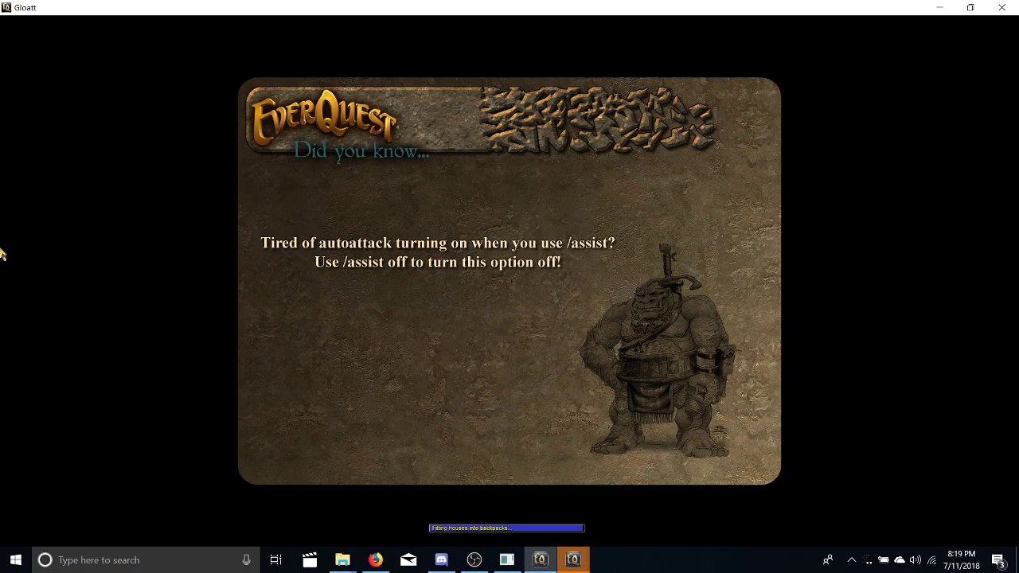
# - Run Gloatt across the grass past Franklin Teek to the crowd of Pirates with Peglegs characters, bringing the group along
pyautogui.press('s')
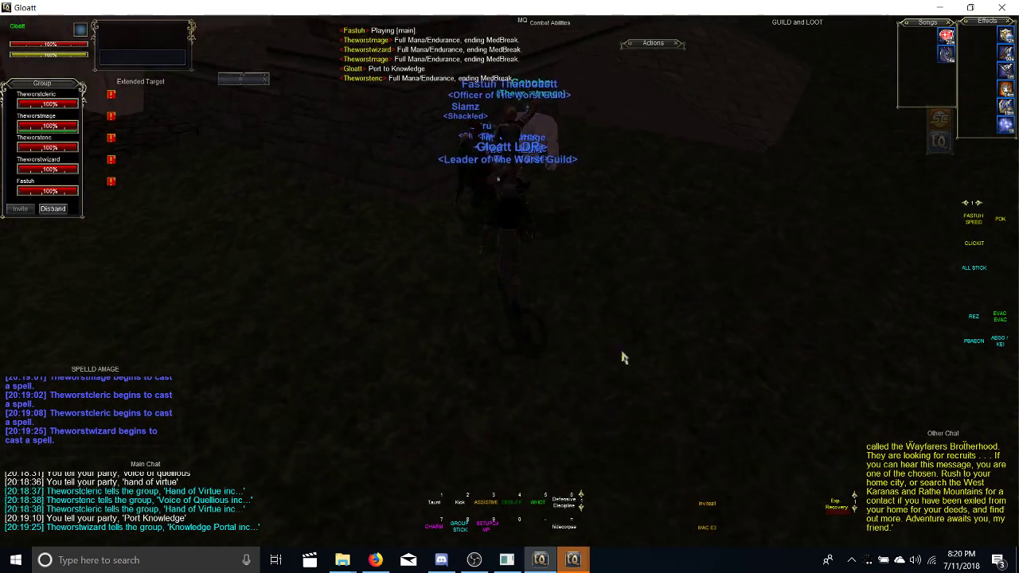
pyautogui.press('a')
pyautogui.press('w')
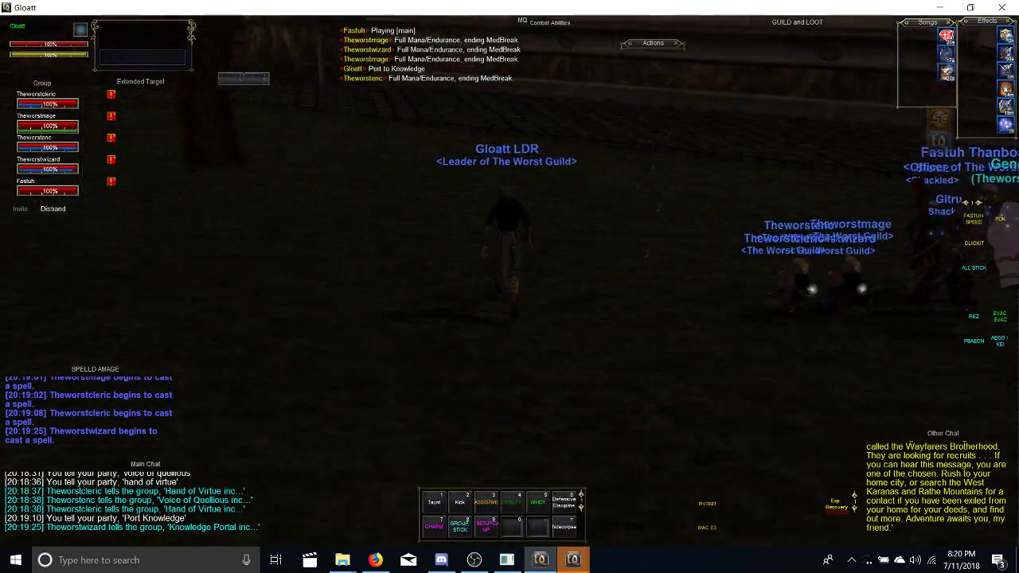
pyautogui.press('Right')
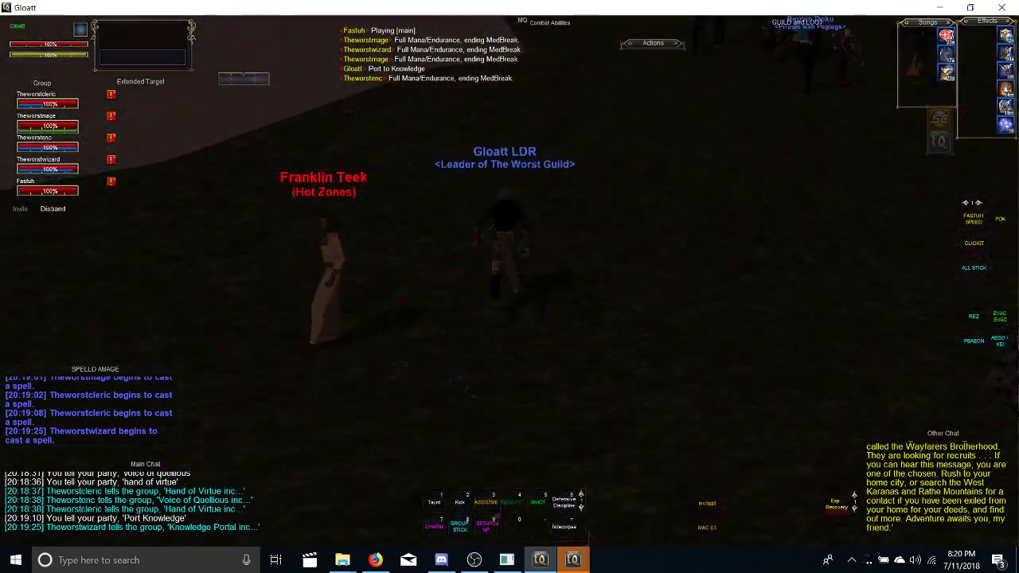
pyautogui.press('Right')
pyautogui.press('Right')
pyautogui.press('Right')
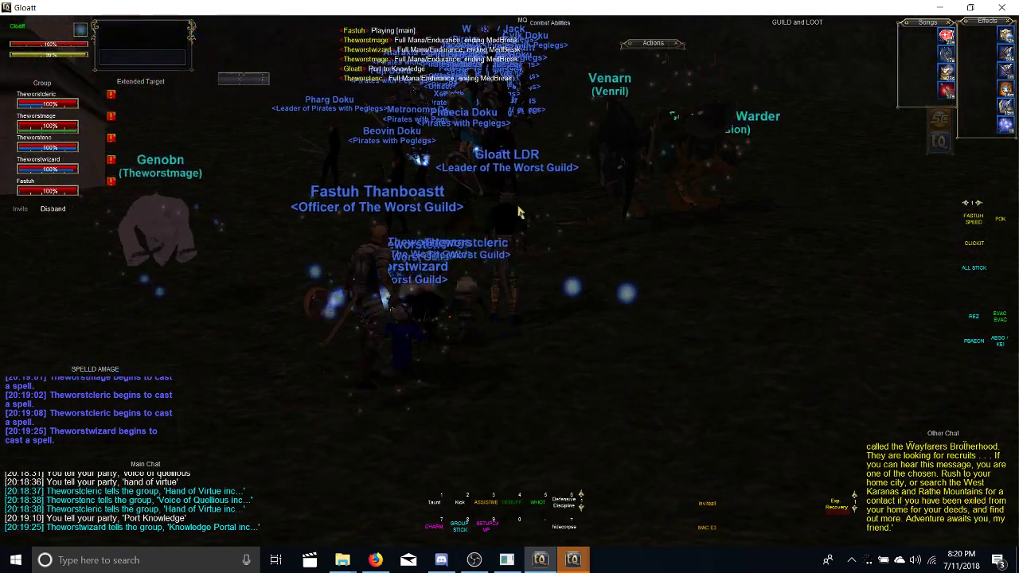
pyautogui.press('Up')
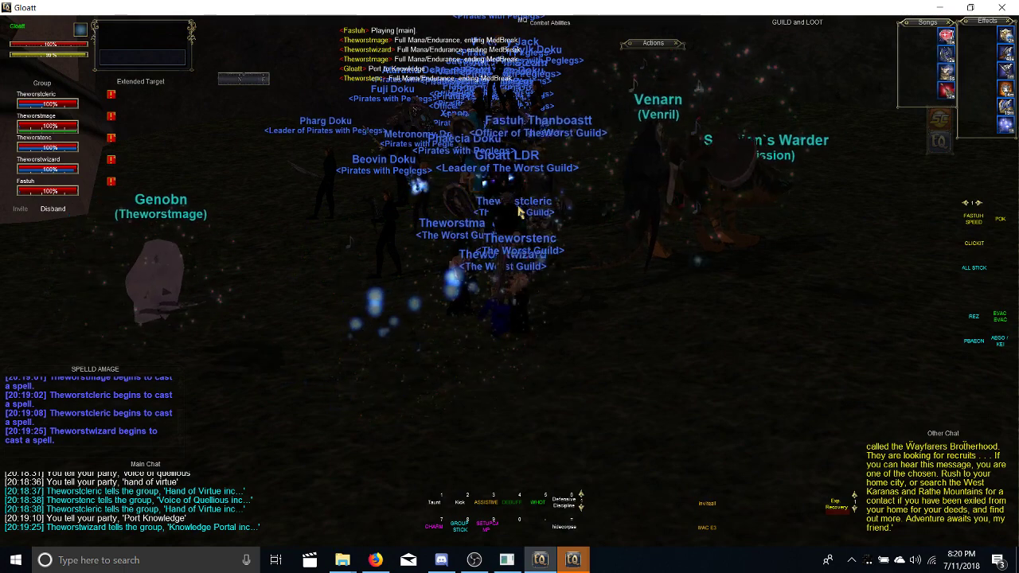
# - Try to target a player in the crowd with the command "/tar 70 sham", followed by a second short command
pyautogui.write('/tar 70 sham')
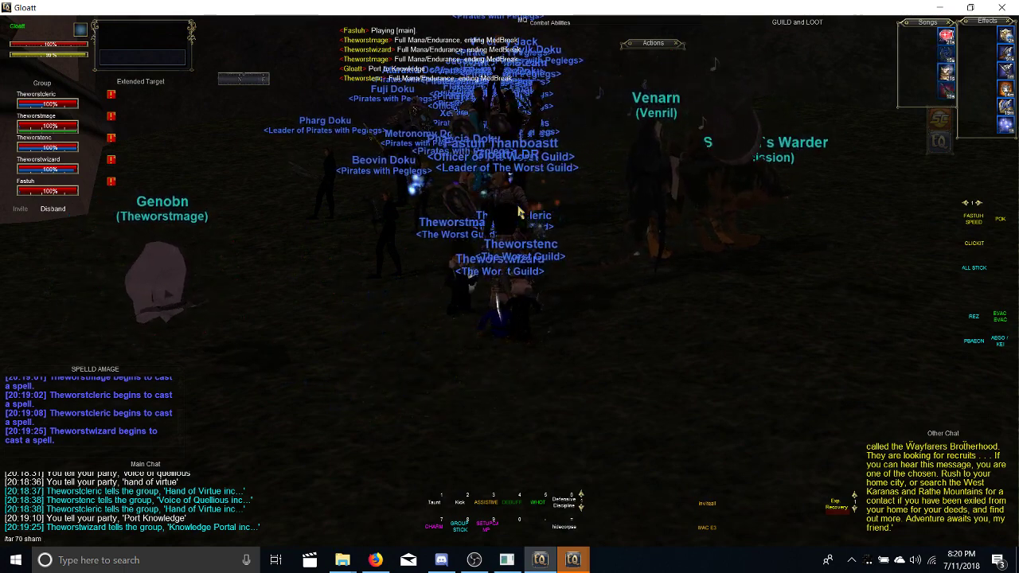
pyautogui.press('Return')
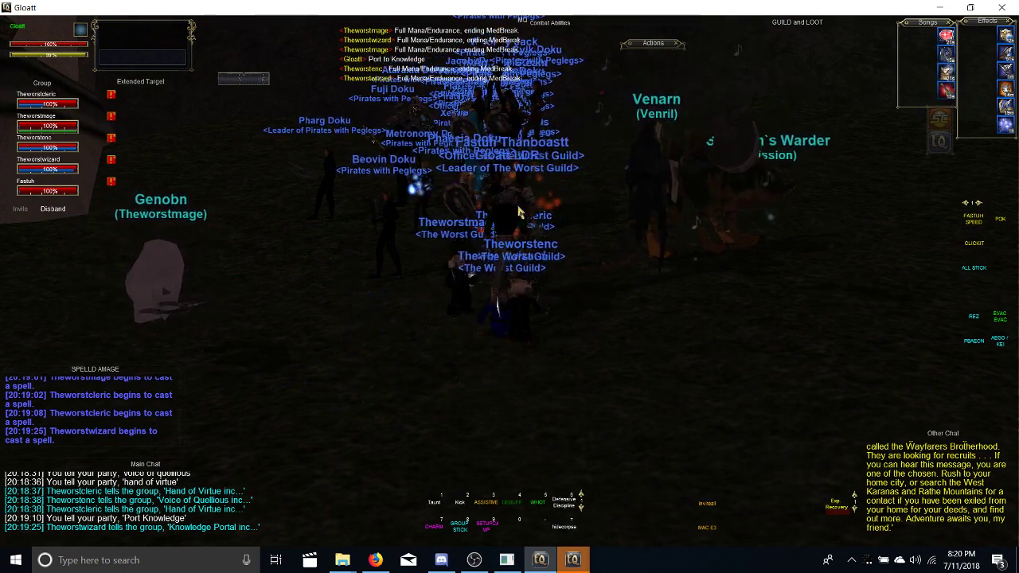
pyautogui.press('Left')
pyautogui.press('Right')
pyautogui.write('/t')
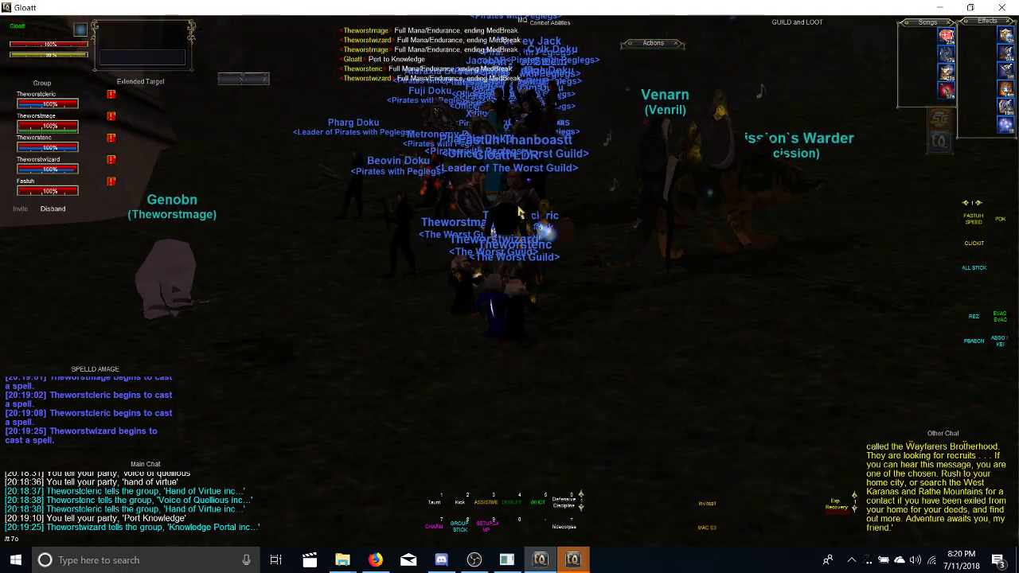
pyautogui.press('Return')
# - Run Gloatt away from the crowd to the stone path along the wall and look around at the followers
pyautogui.press('Down')
pyautogui.press('Right')
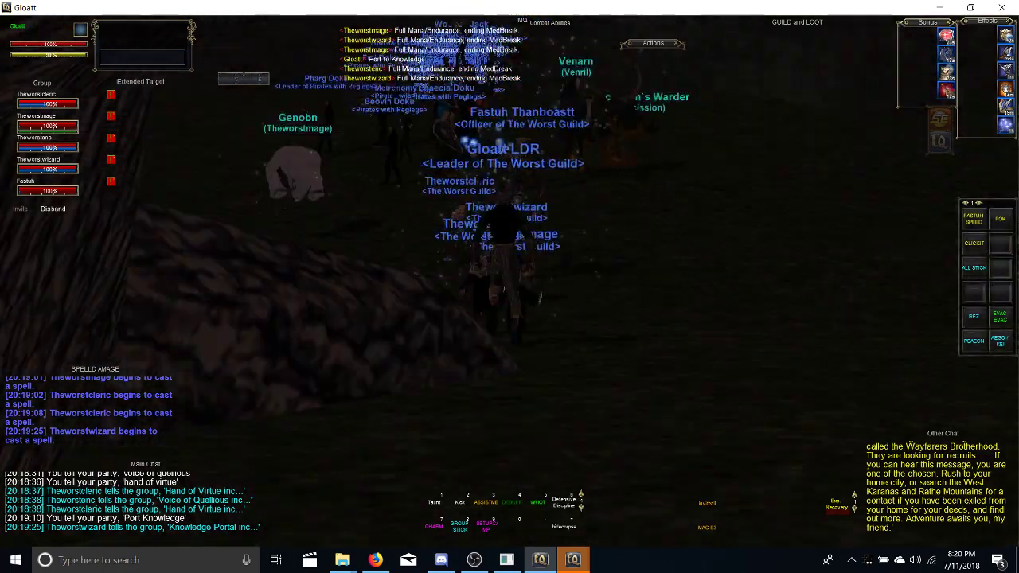
pyautogui.press('Up')
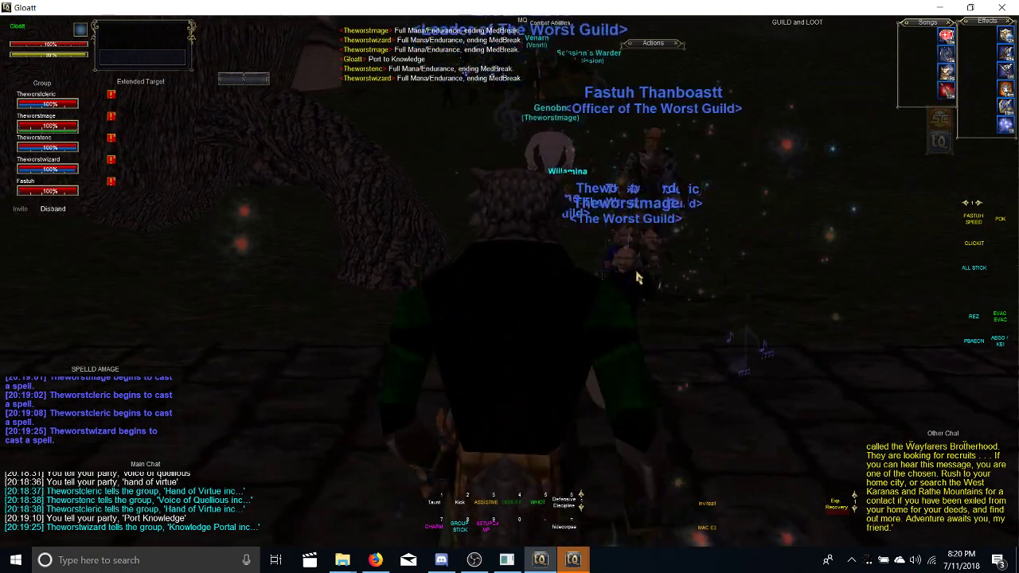
pyautogui.rightClick(730, 273)
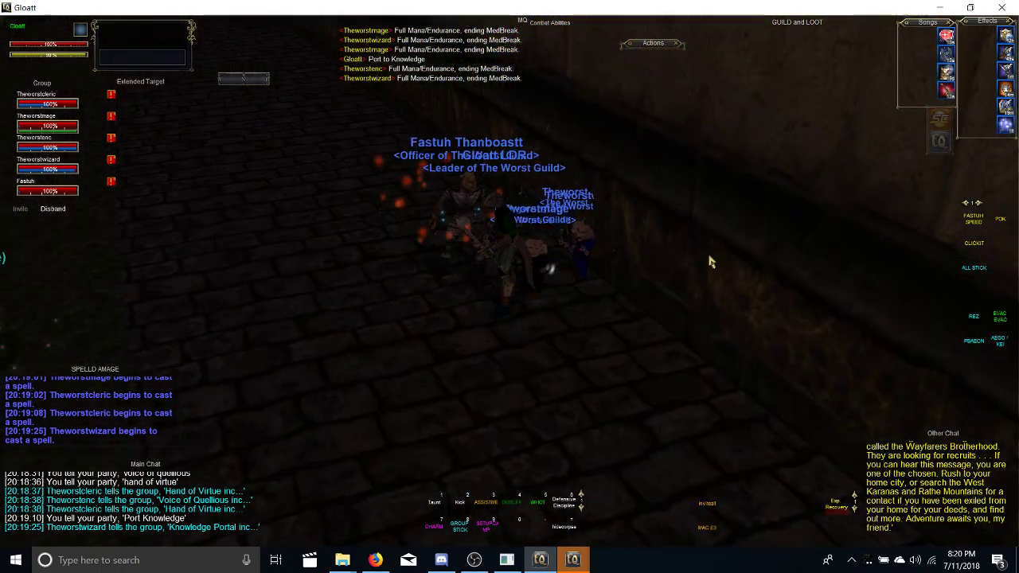
pyautogui.rightClick(709, 263)
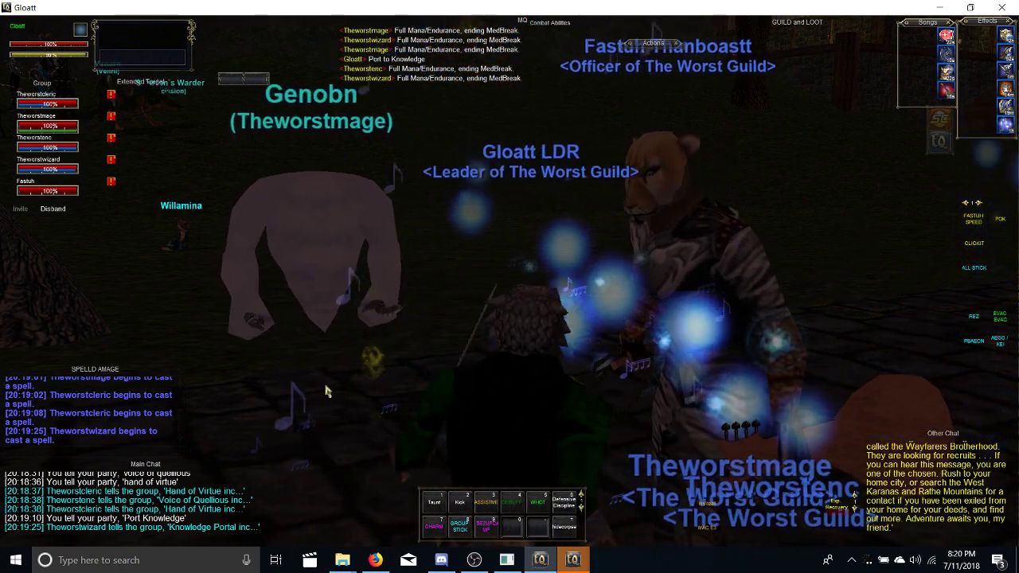
pyautogui.press('Left')
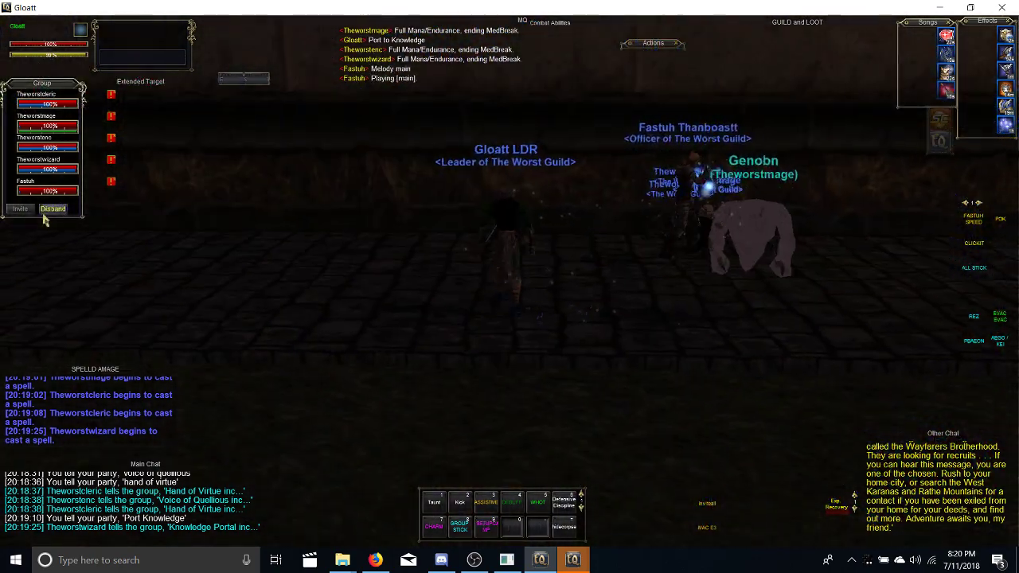
# - Remove Gloatt from the group and request "blessing of temperance" in a private tell to Theworstcleric
pyautogui.click(48, 209)
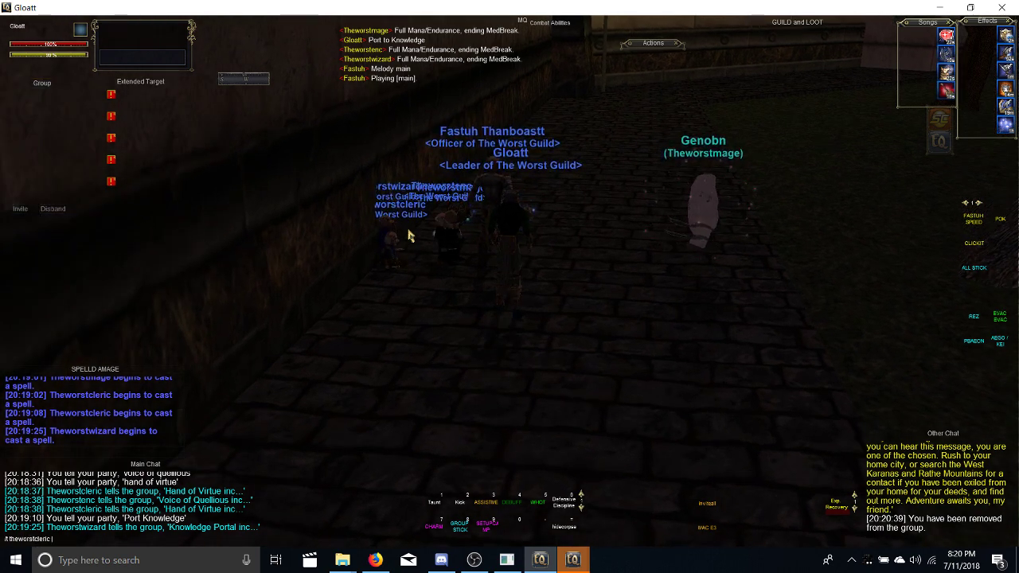
pyautogui.press('BackSpace')
pyautogui.press('BackSpace')
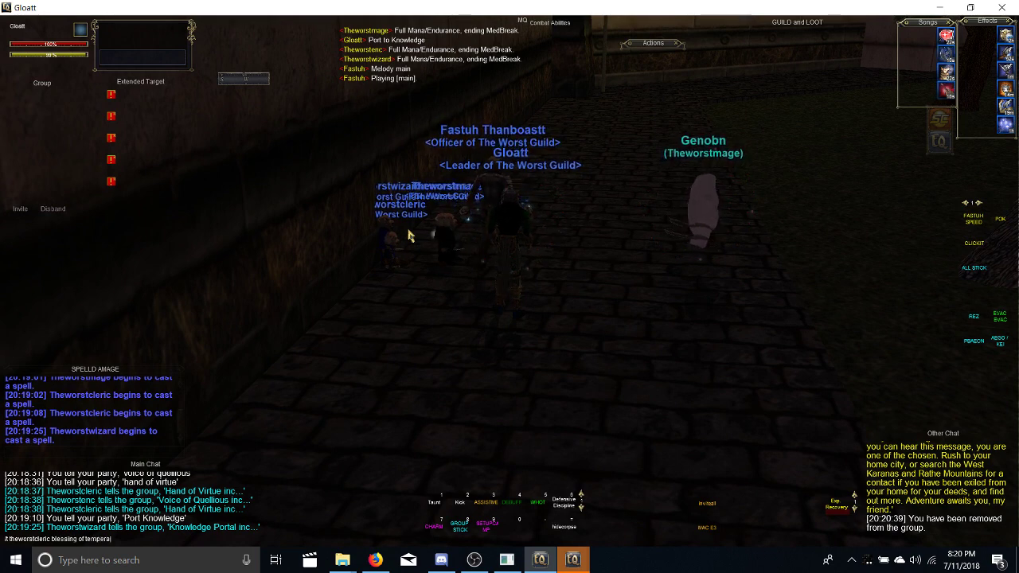
pyautogui.write('ce')
pyautogui.press('Return')
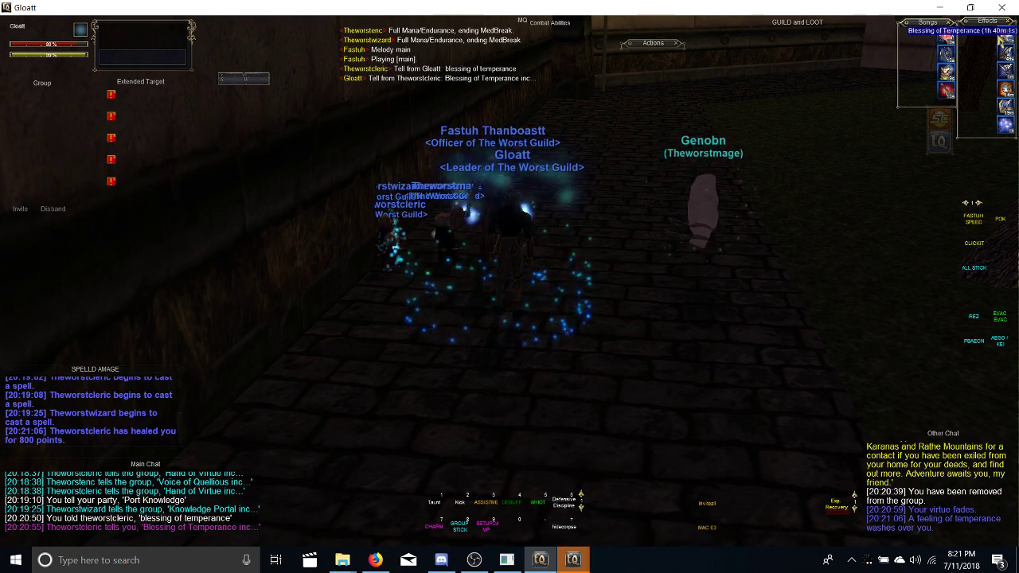
# - Request "hand of virtue" in a private tell to Theworstcleric and turn the view to watch the cleric cast
pyautogui.write('/t')
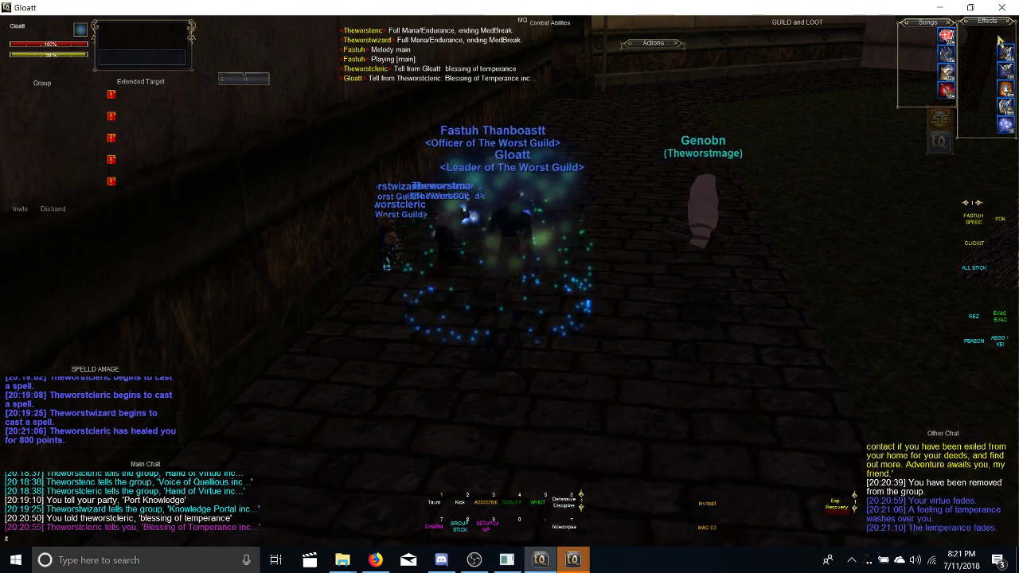
pyautogui.write(' theworstcleric hga')
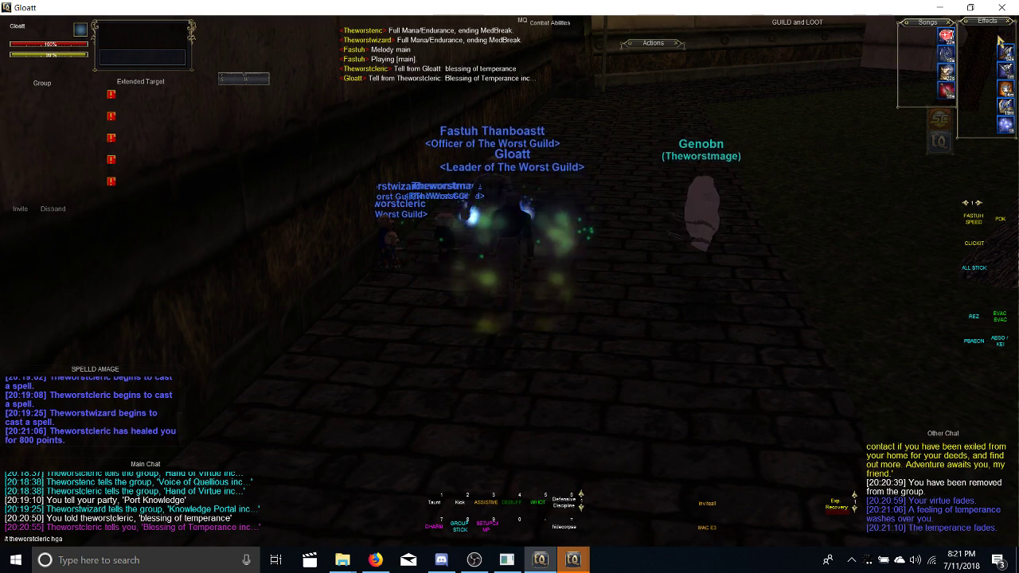
pyautogui.press('Escape')
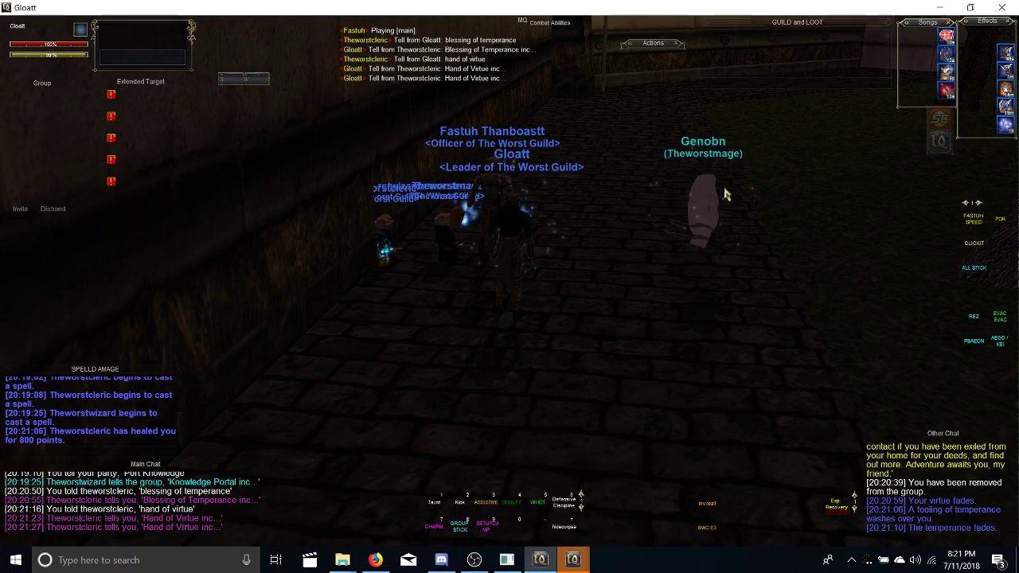
pyautogui.rightClick(698, 204)
pyautogui.press('Left')
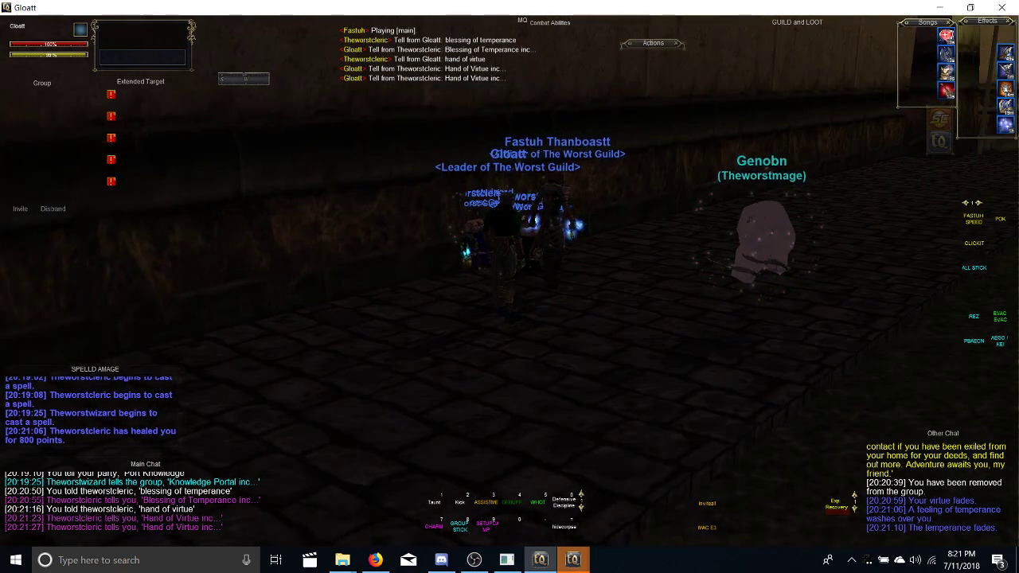
# - Look around Gloatt and the followers by the wall from several angles and distances to watch the buff being cast
pyautogui.rightClick(509, 316)
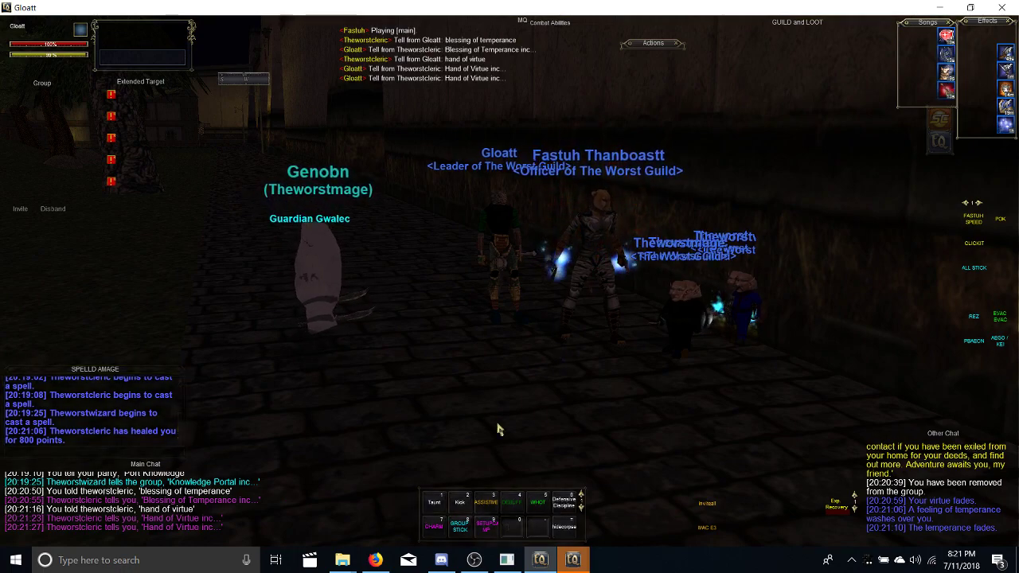
pyautogui.rightClick(467, 318)
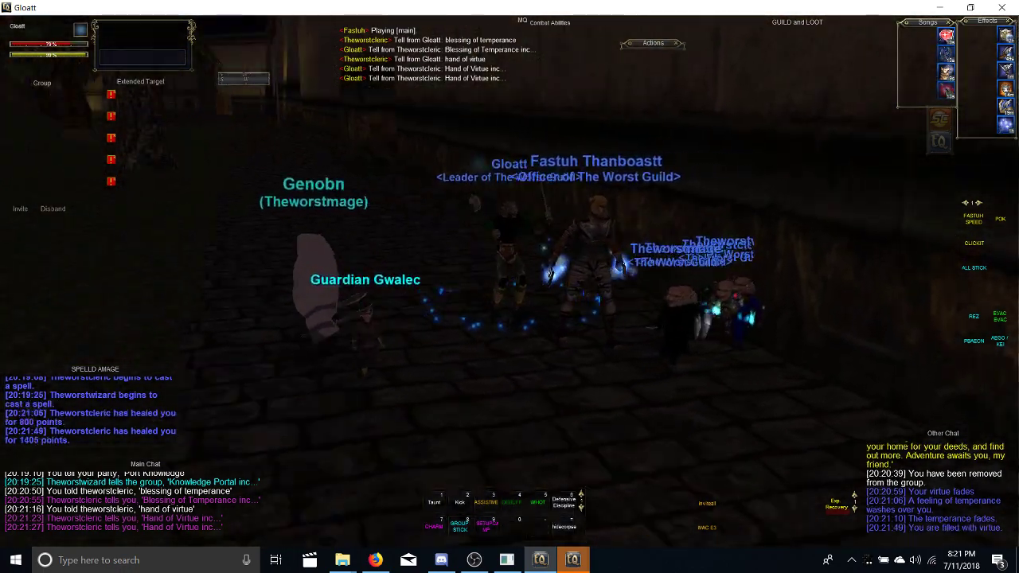
pyautogui.rightClick(467, 318)
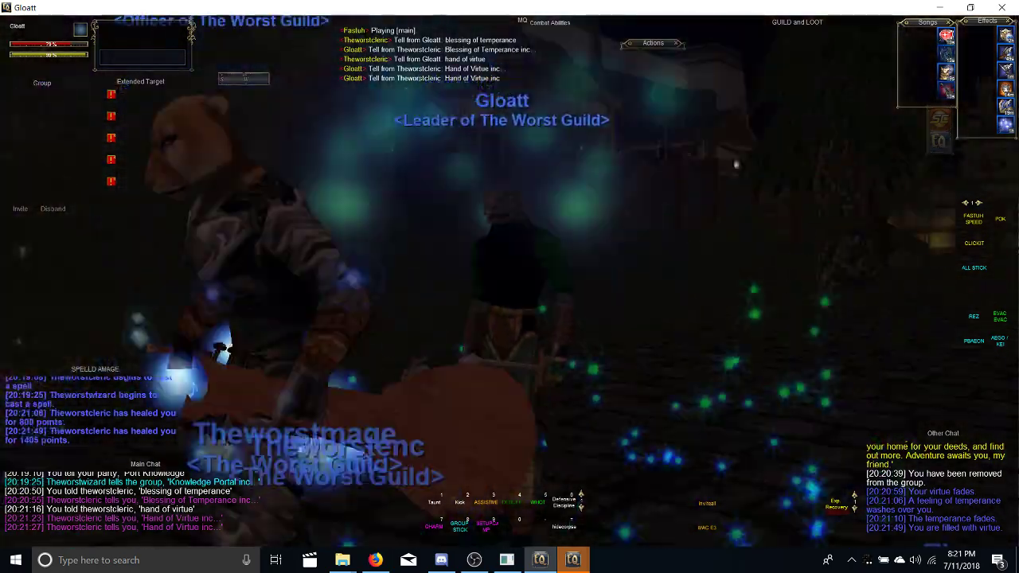
pyautogui.rightClick(467, 319)
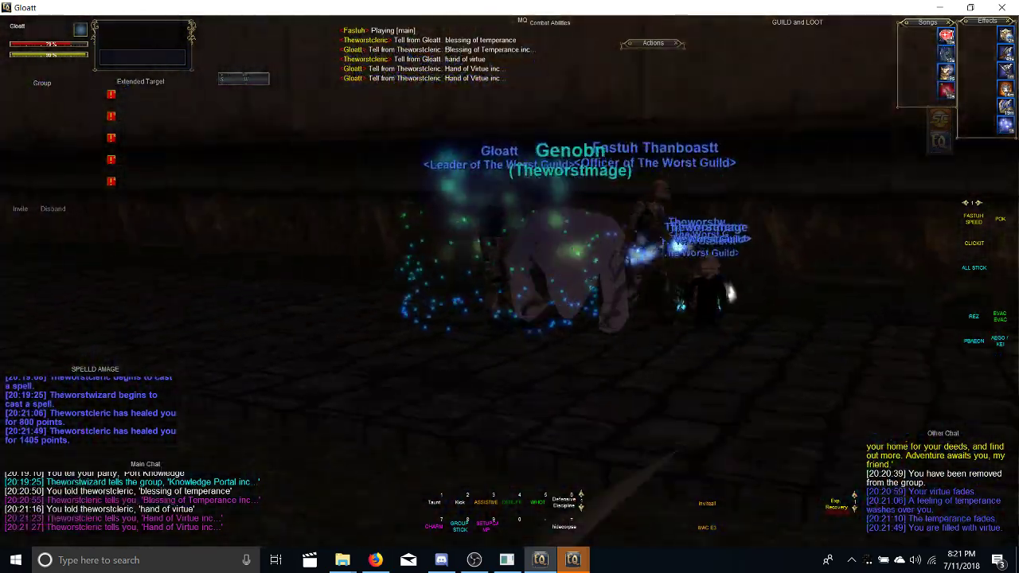
pyautogui.scroll(5, 509, 287)
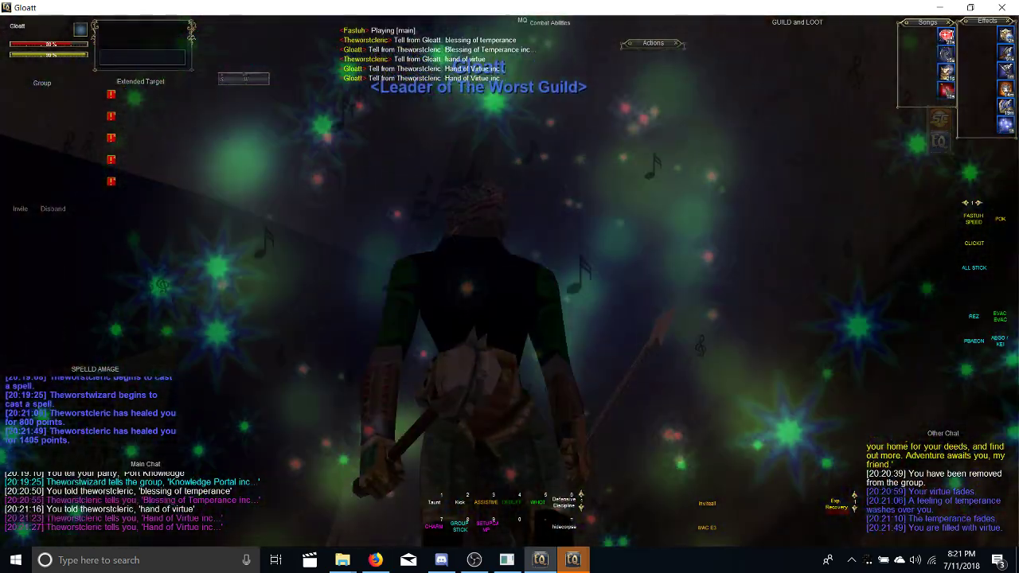
pyautogui.scroll(-5, 452, 204)
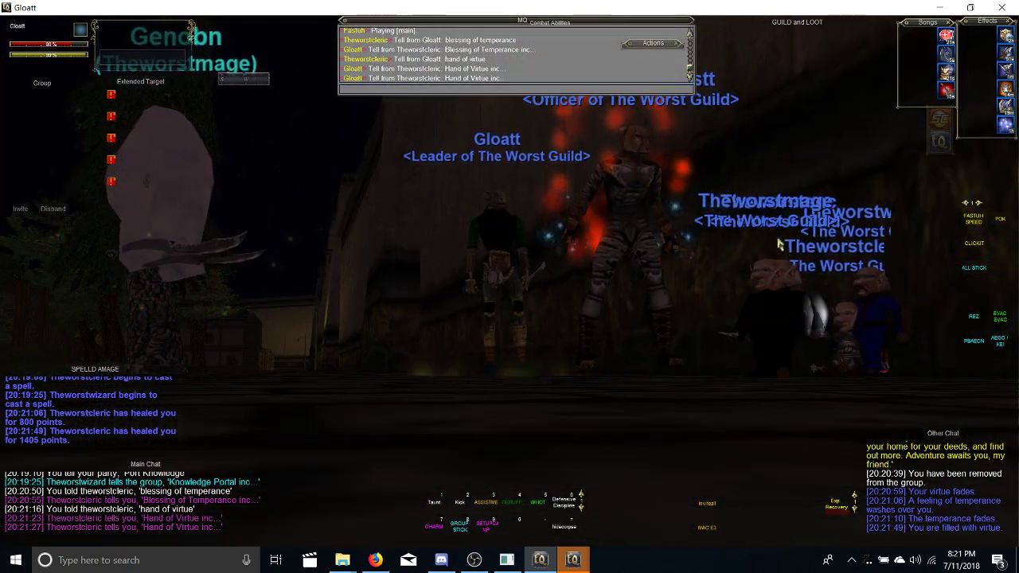
# - Turn the view back over the group on the stone path and target the mage's pet Genobn
pyautogui.moveTo(786, 247); pyautogui.dragTo(732, 231)
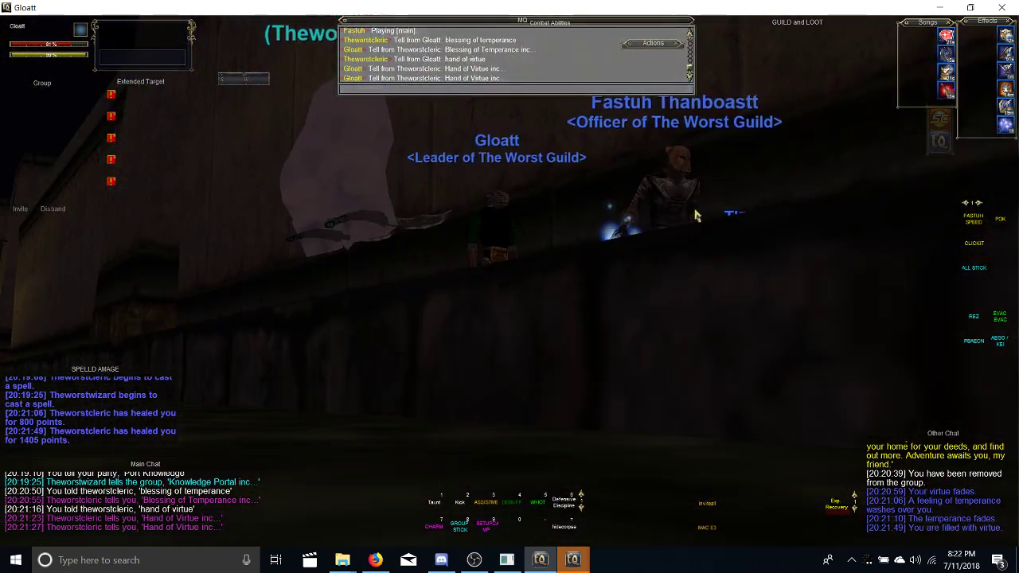
pyautogui.scroll(5, 684, 204)
pyautogui.click(623, 290)
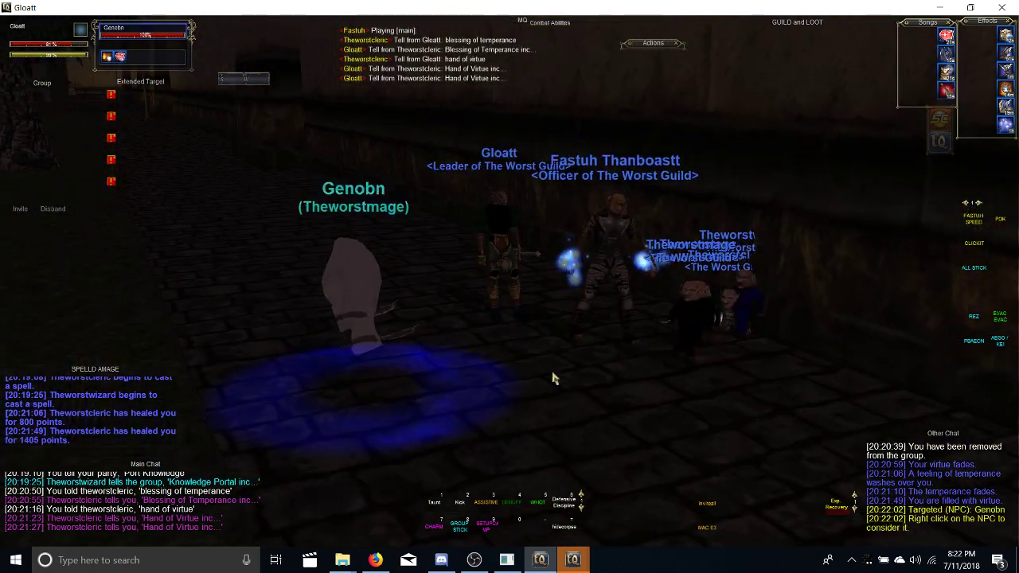